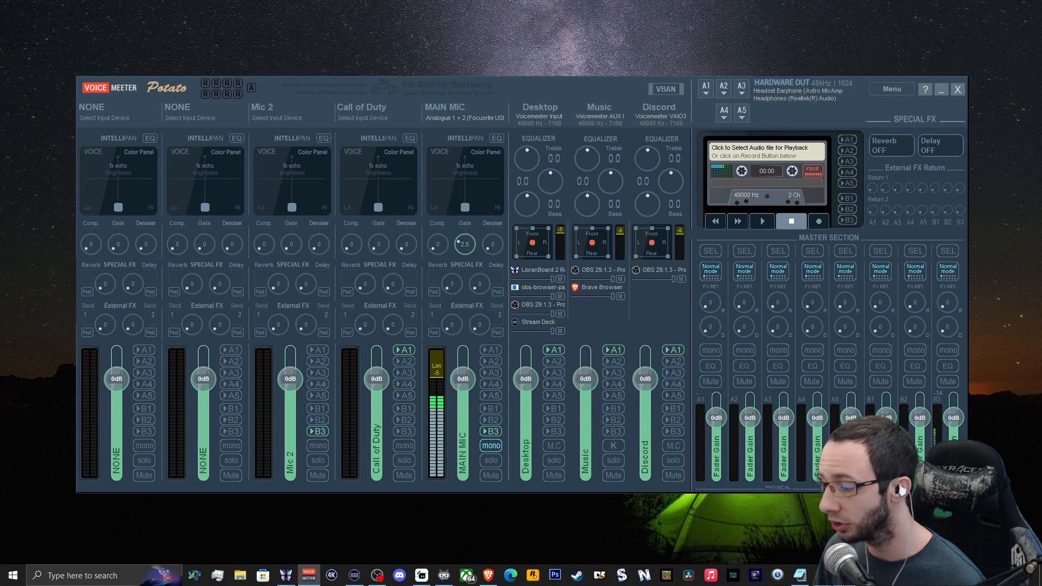
# Switch to the browser and look at the Voicemeeter Potato shop page with its contribution options, then return to the product page.
pyautogui.click(844, 575)
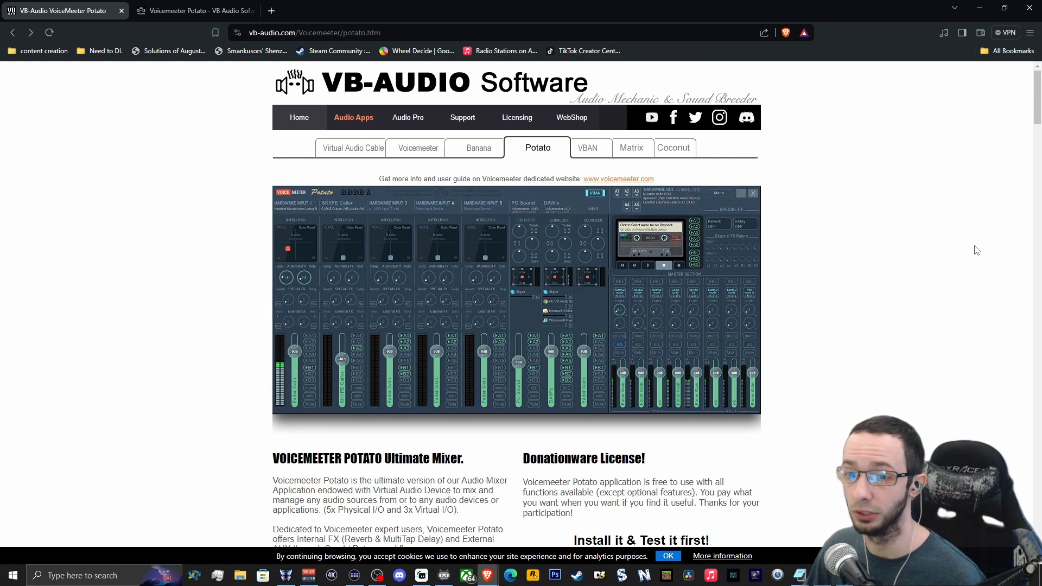
pyautogui.click(184, 10)
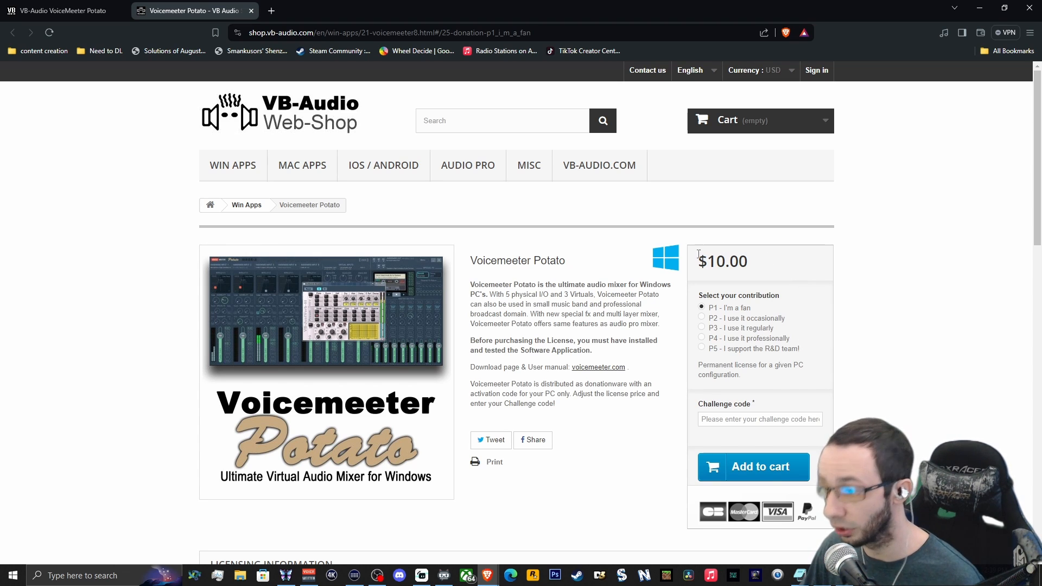
pyautogui.hotkey('ctrl', 'shift', 'Tab')
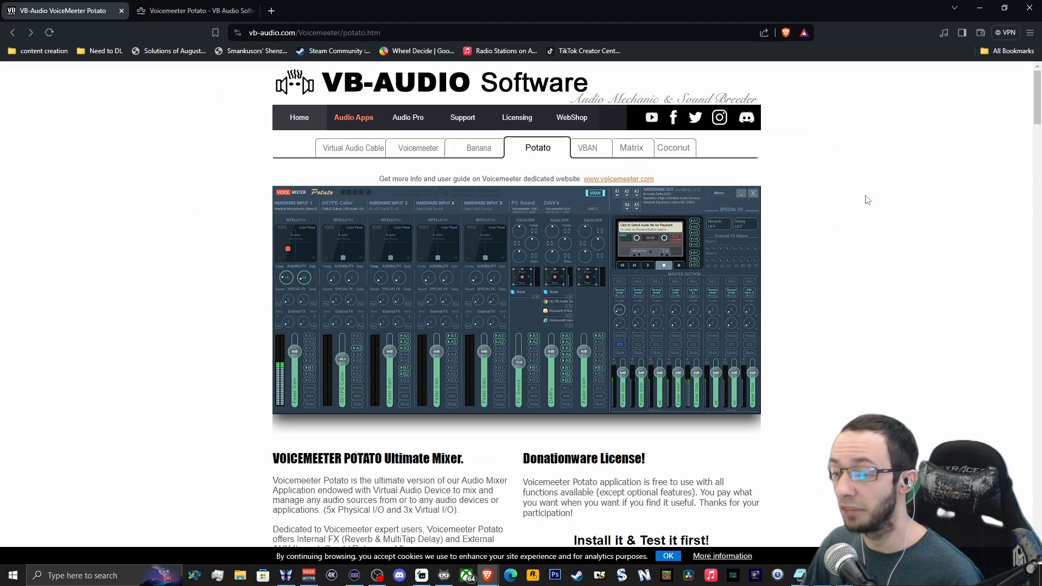
# View the Voicemeeter Banana page on the VB-Audio site and look over its mixer picture.
pyautogui.click(479, 147)
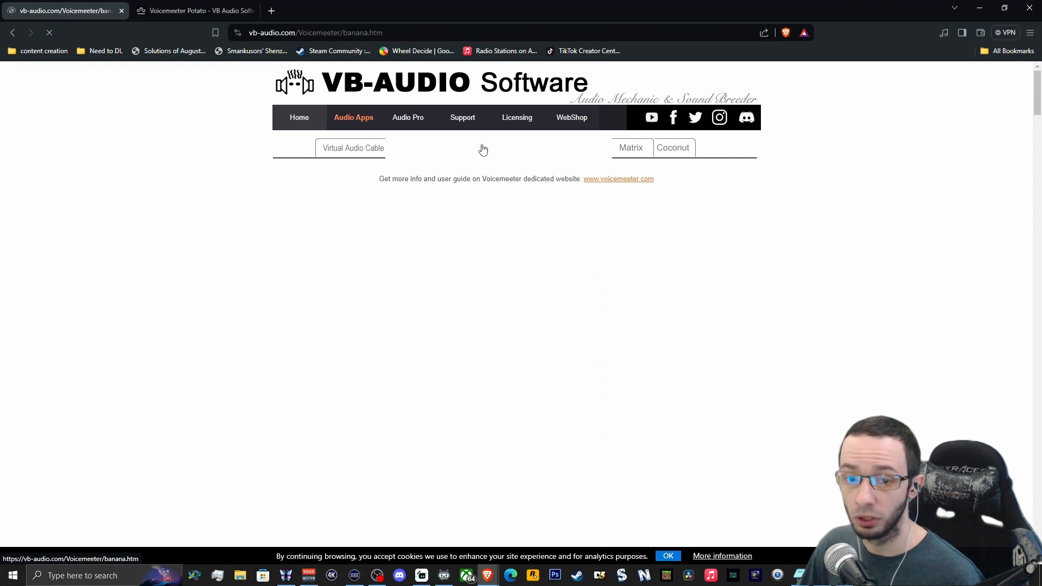
pyautogui.scroll(-2, 848, 285)
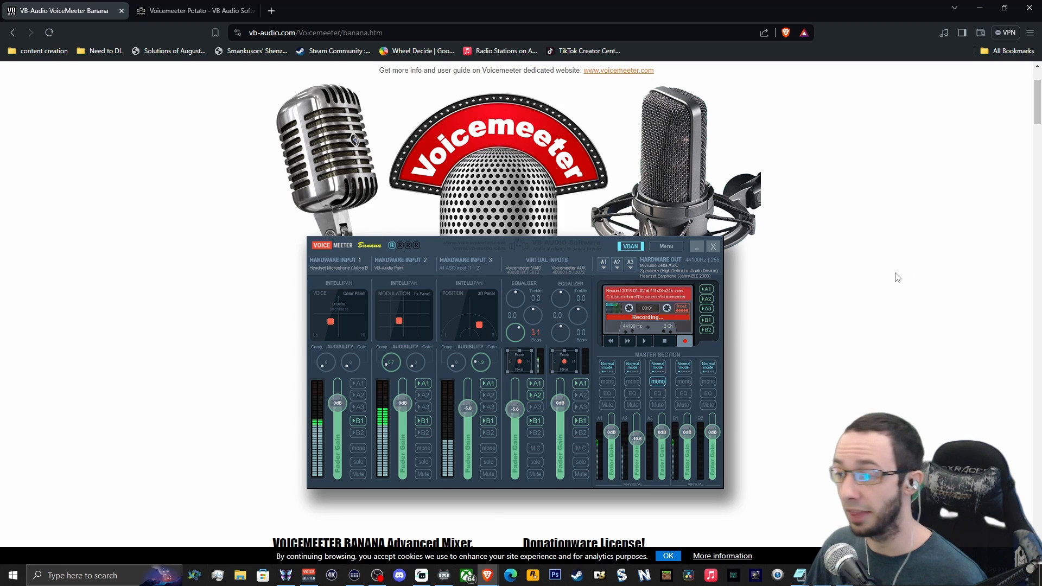
pyautogui.scroll(2, 890, 278)
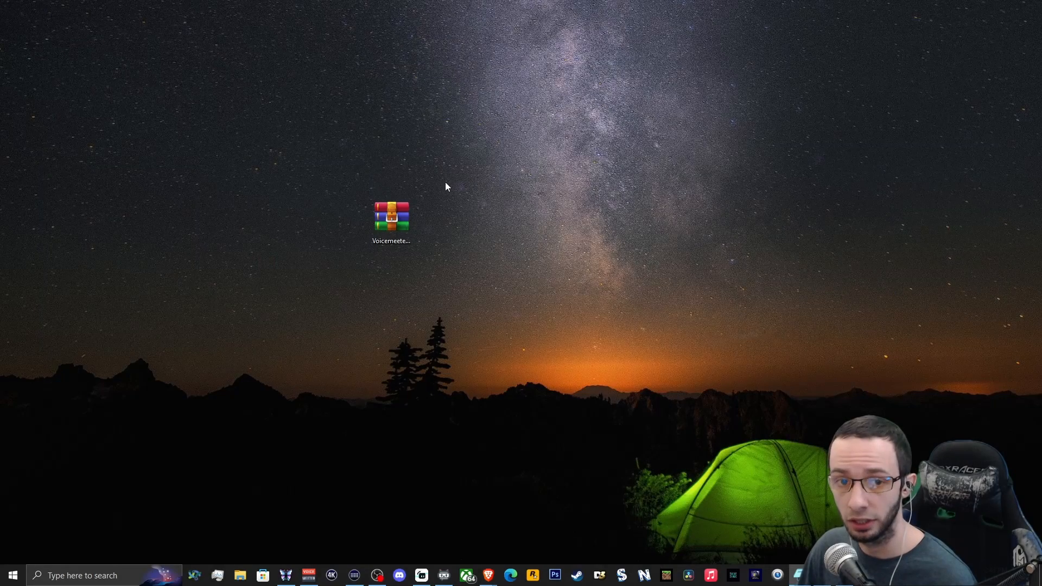
# Switch to Voicemeeter Potato and check the Run on Windows Startup option among the main application options.
pyautogui.click(308, 575)
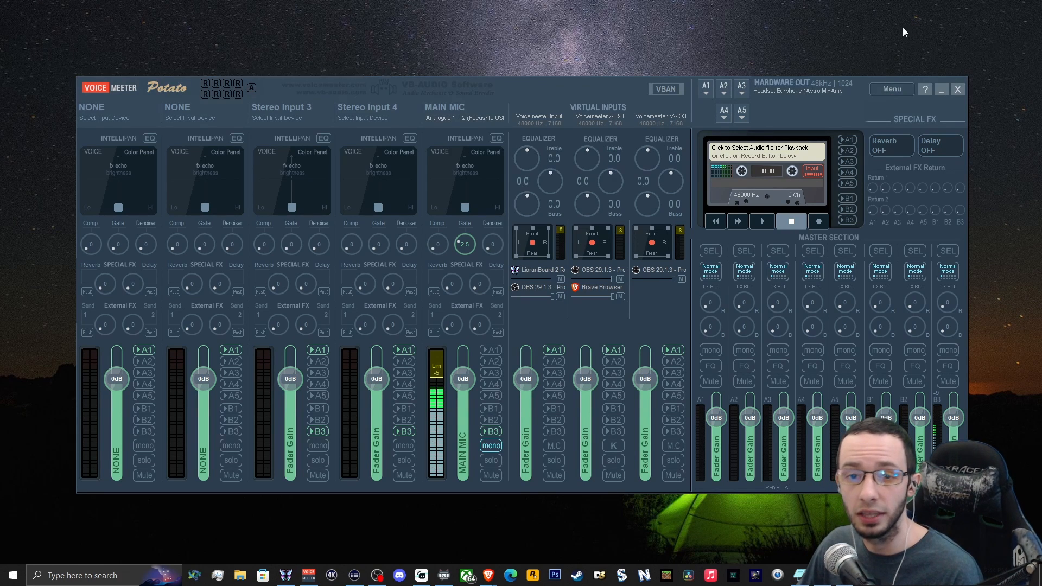
pyautogui.click(884, 89)
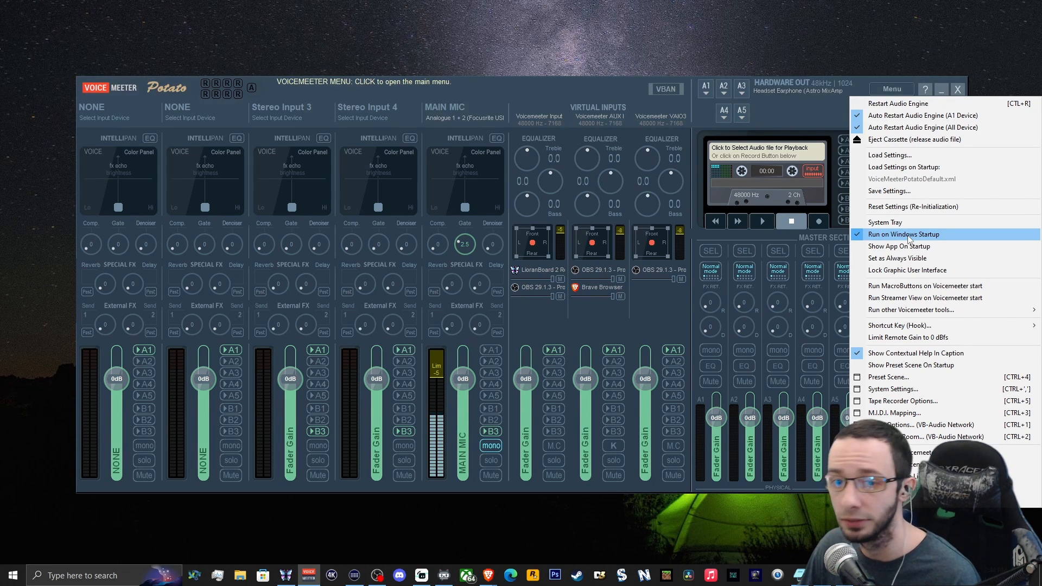
pyautogui.click(760, 45)
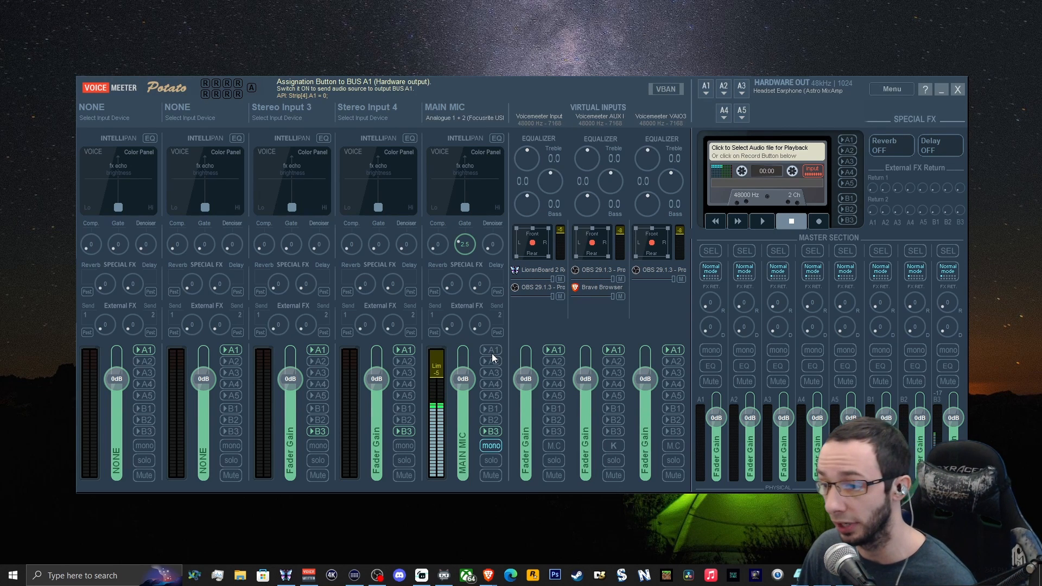
# Turn off the A1 output assignment on the first four hardware inputs and on all three virtual inputs.
pyautogui.click(144, 350)
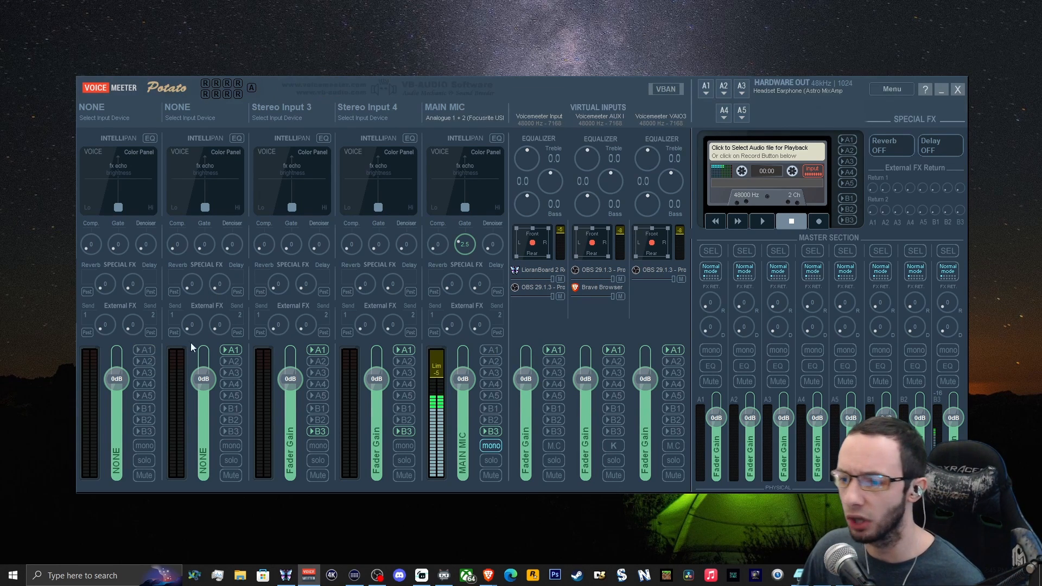
pyautogui.click(231, 350)
pyautogui.click(320, 351)
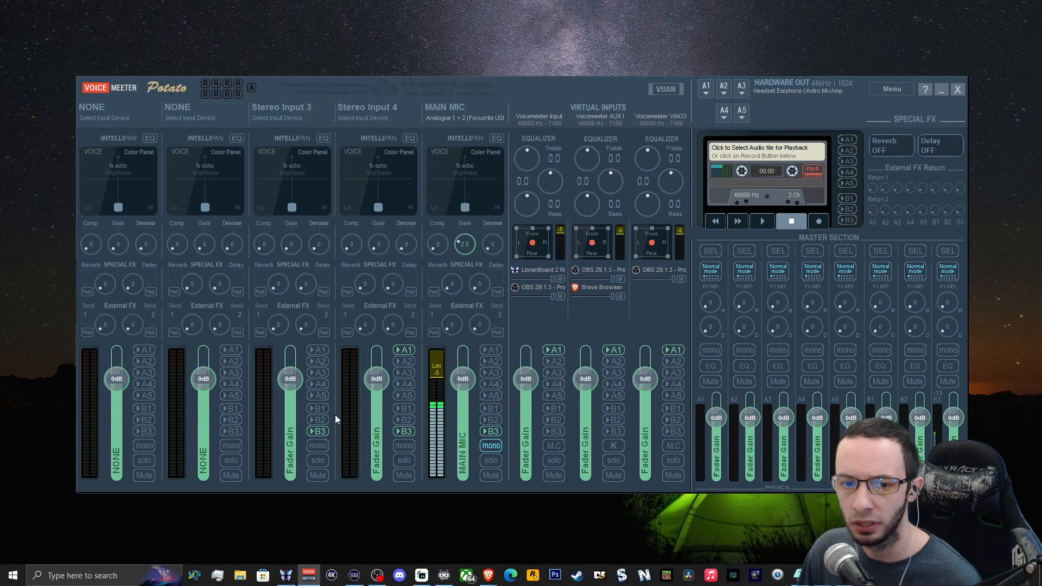
pyautogui.click(616, 349)
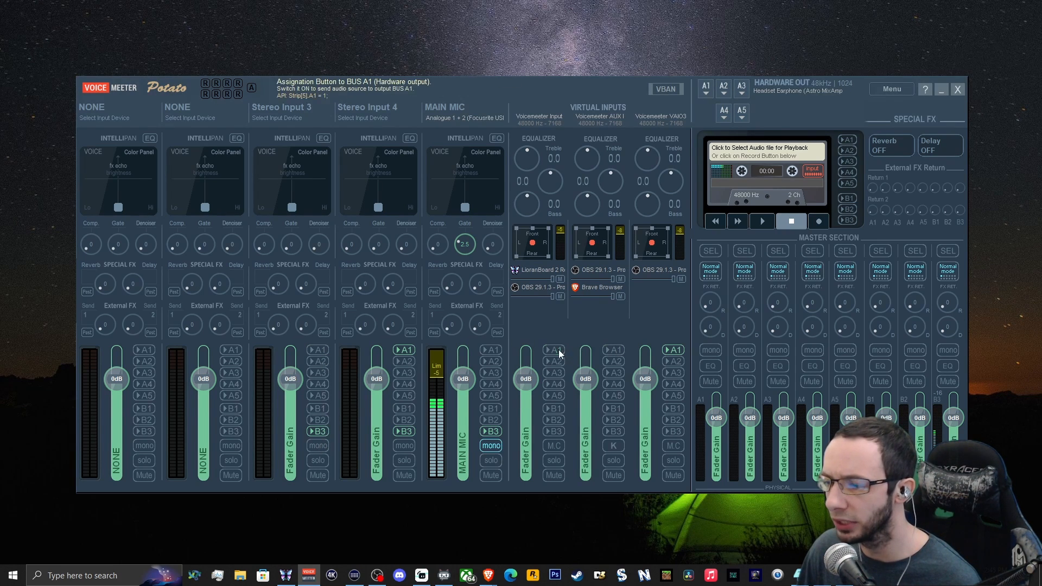
pyautogui.click(558, 350)
pyautogui.click(672, 349)
pyautogui.click(404, 350)
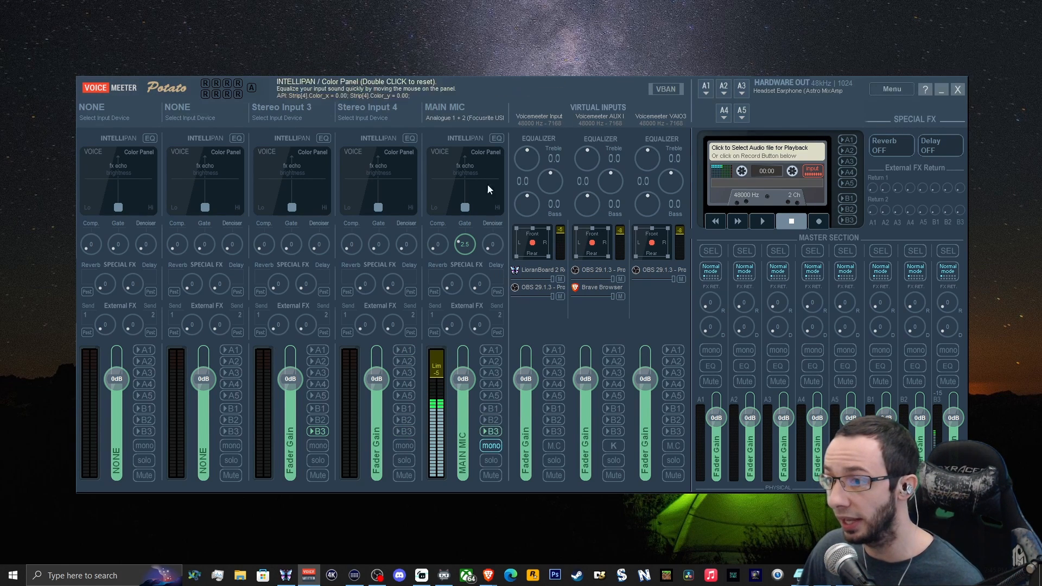
pyautogui.click(498, 393)
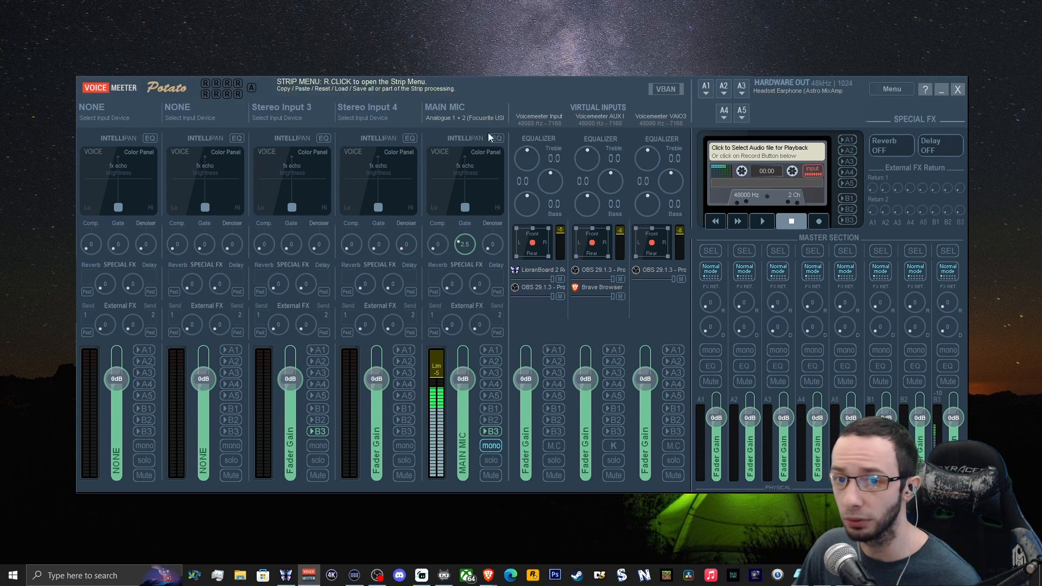
# Look at the available input devices for the MAIN MIC strip and check its label, leaving it as MAIN MIC.
pyautogui.click(465, 106)
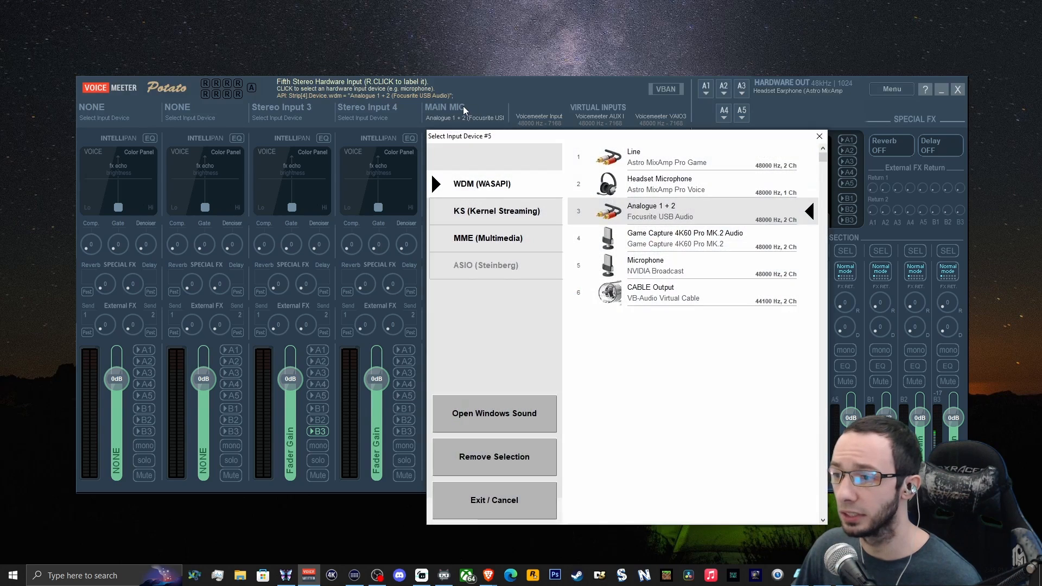
pyautogui.click(814, 137)
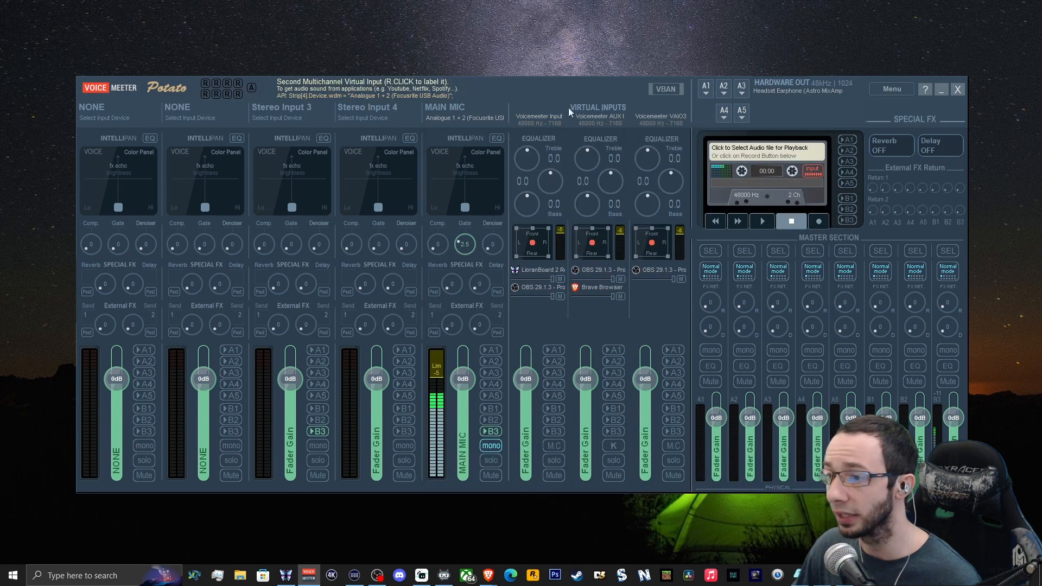
pyautogui.rightClick(462, 112)
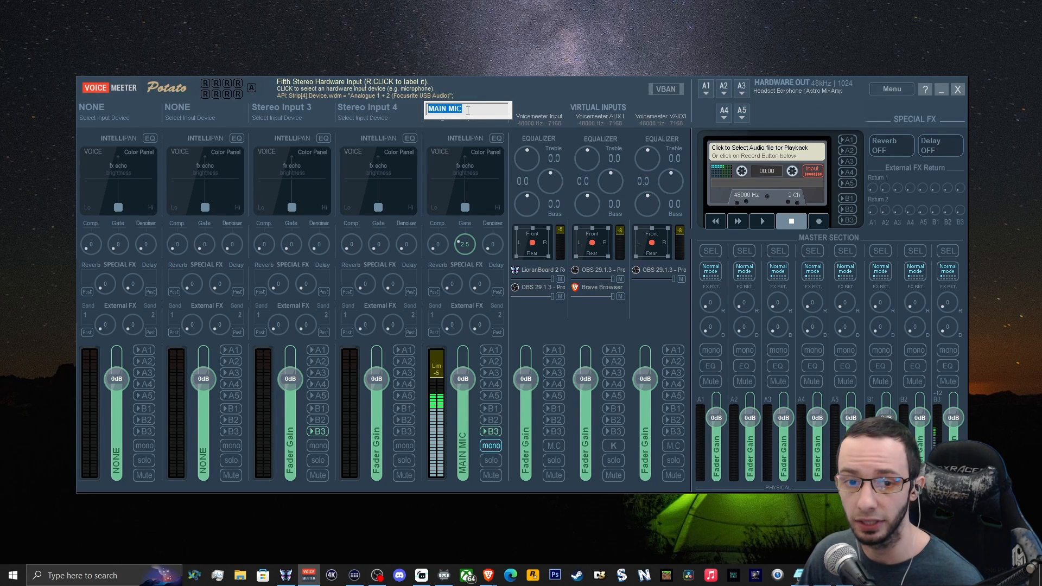
pyautogui.press('Return')
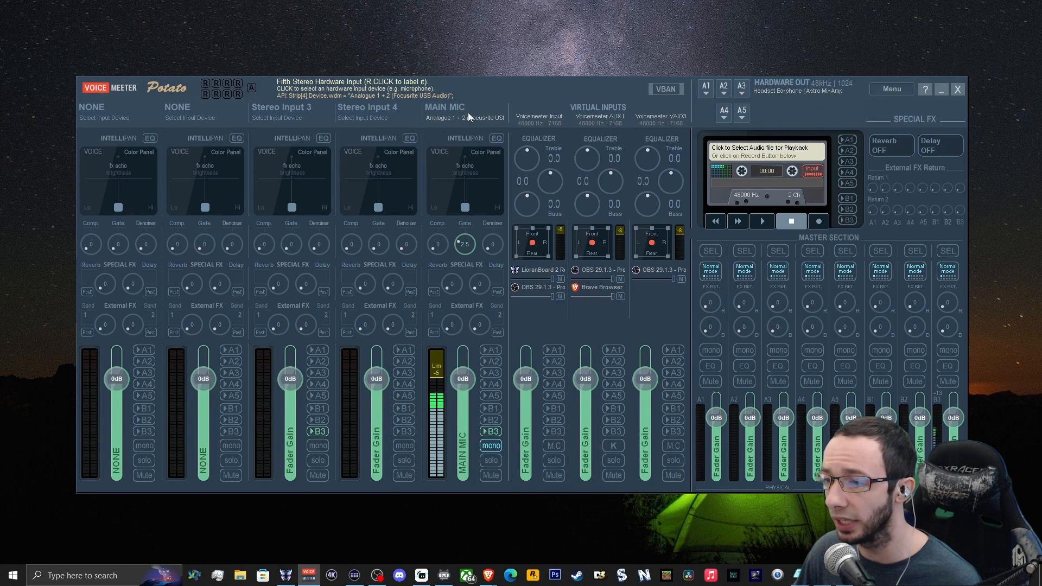
# Try picking Analogue 1 + 2 (Focusrite USB Audio) as the MAIN MIC input device and decline removing the selection.
pyautogui.click(454, 119)
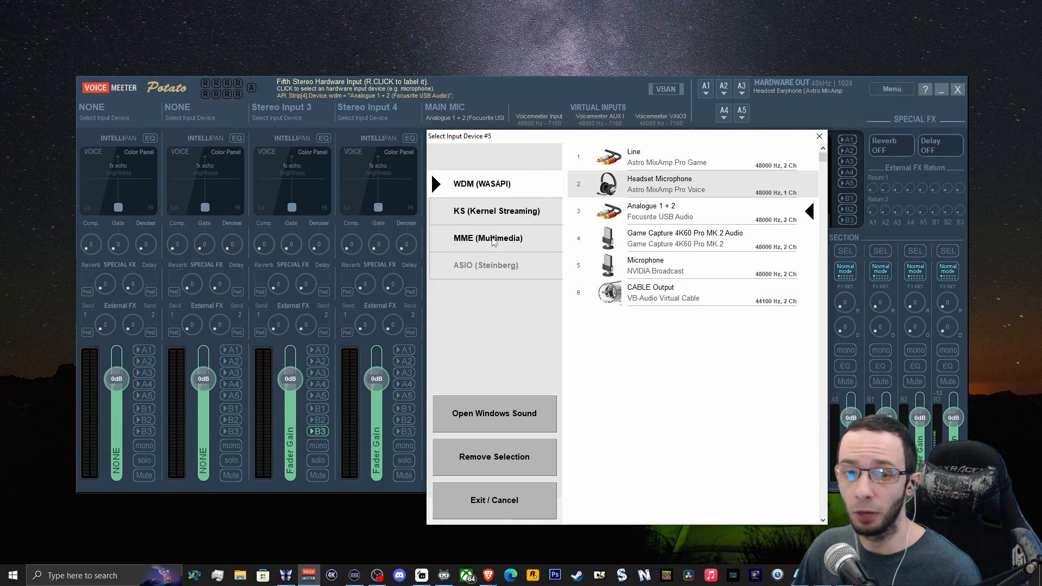
pyautogui.click(676, 205)
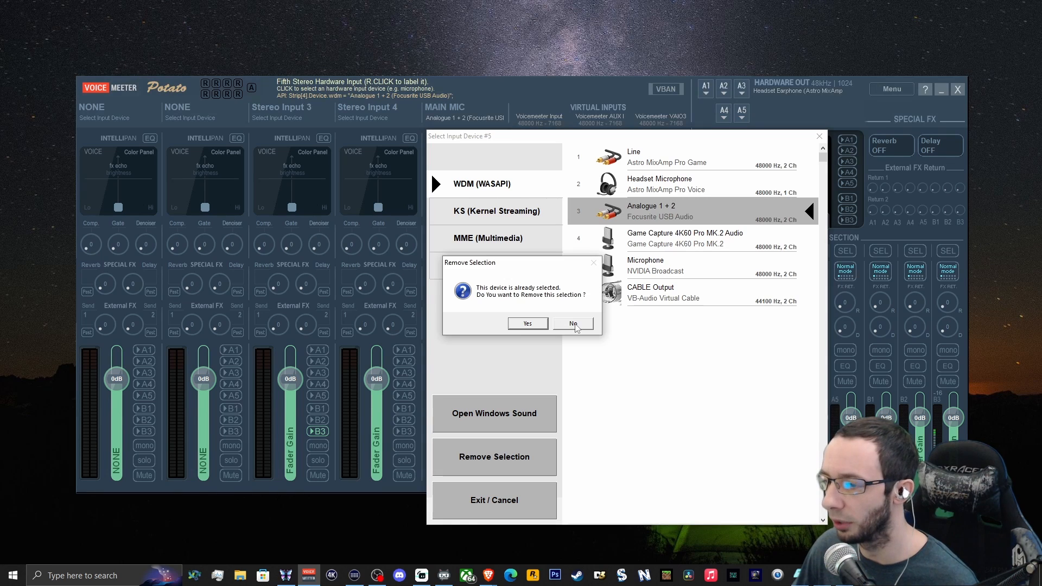
pyautogui.click(573, 323)
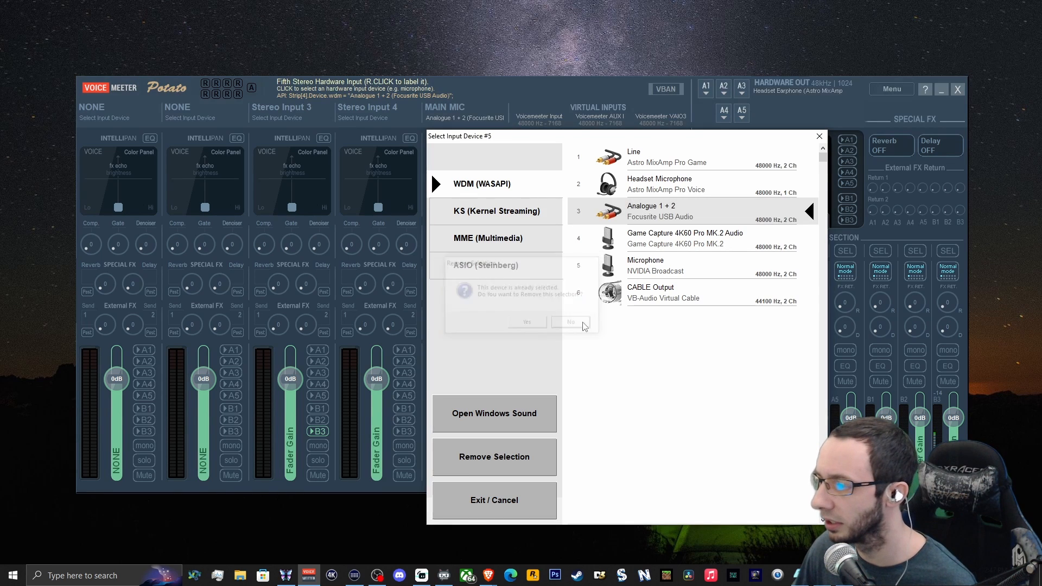
pyautogui.click(819, 137)
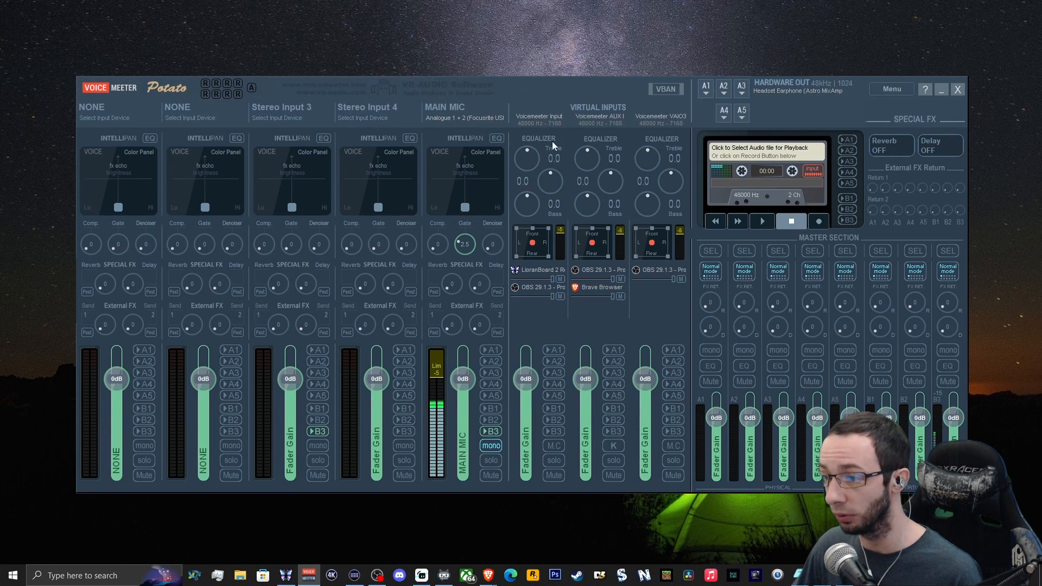
# Label the first virtual input Desktop and the second virtual input Music.
pyautogui.rightClick(533, 106)
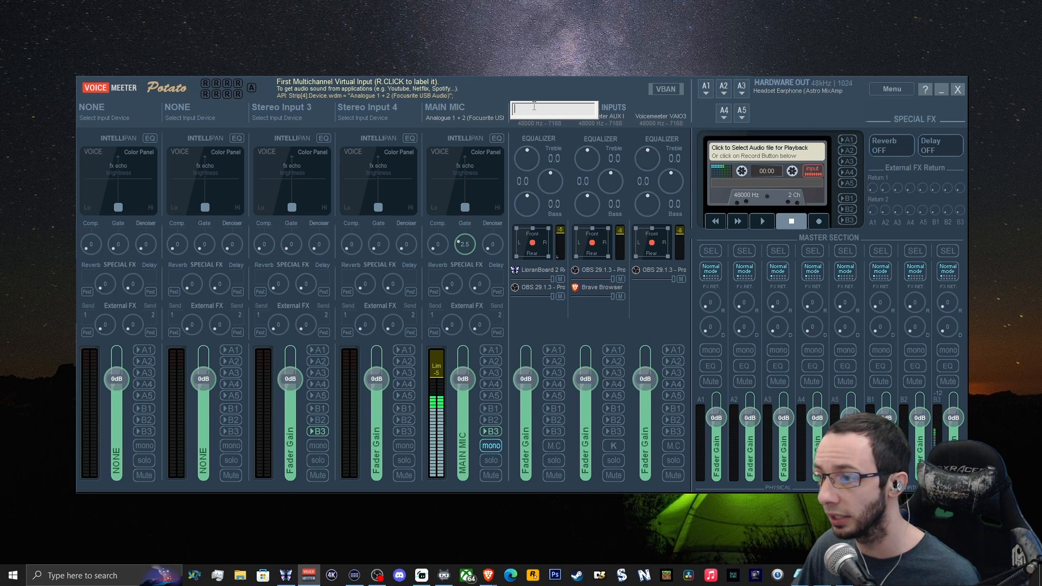
pyautogui.write('Desktop')
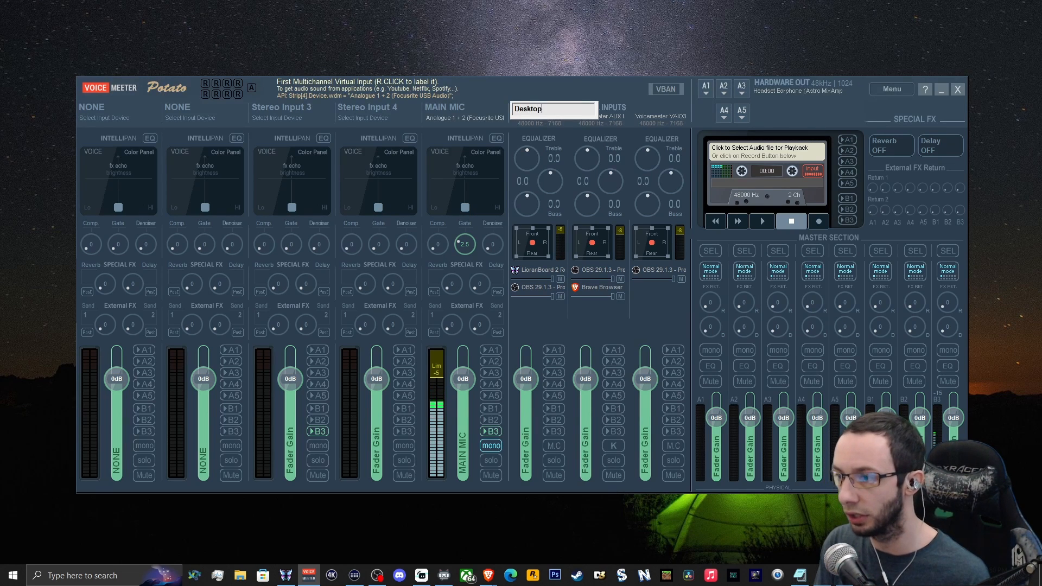
pyautogui.press('Return')
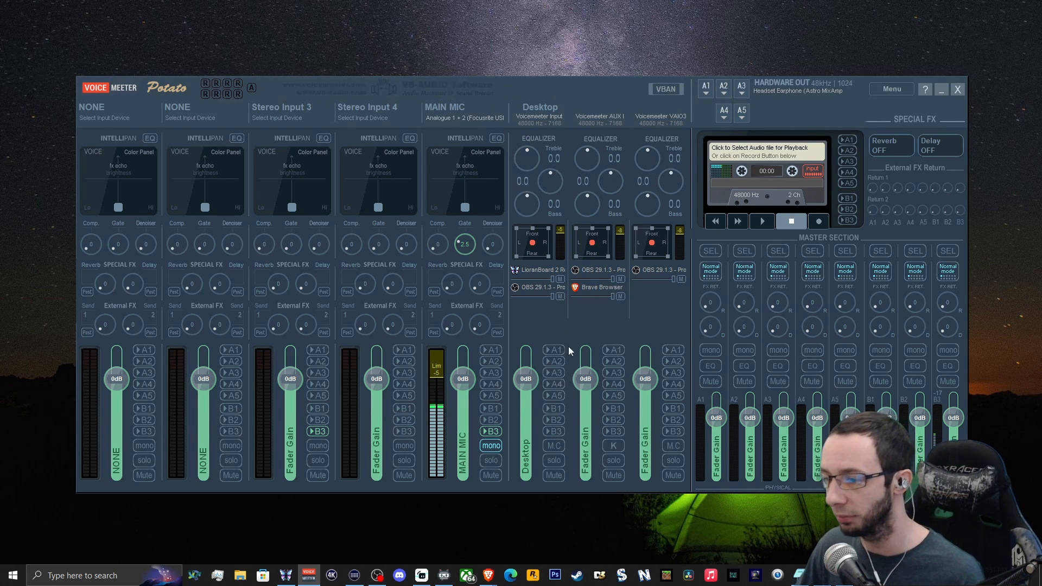
pyautogui.rightClick(600, 109)
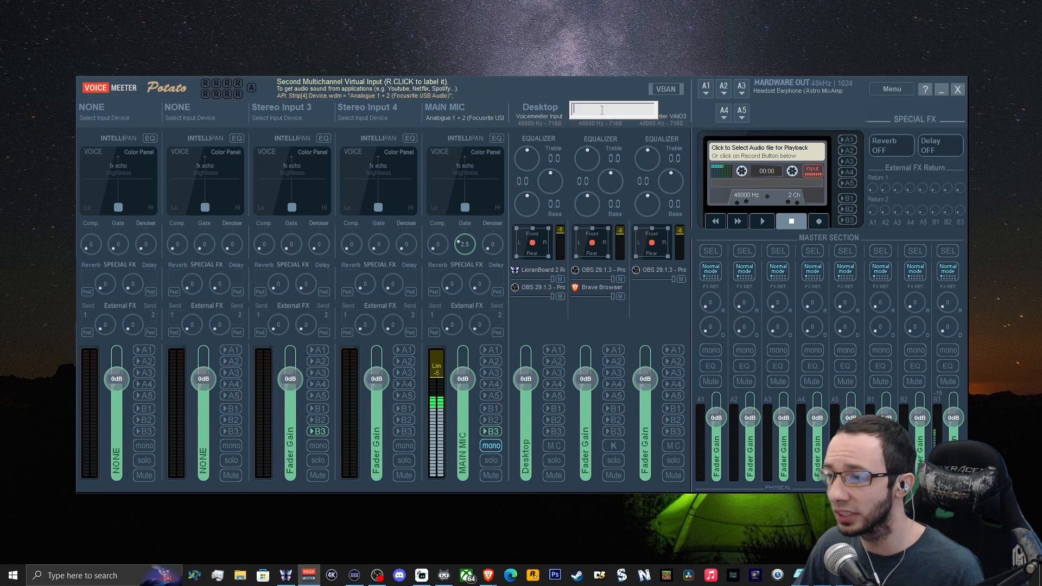
pyautogui.write('Music')
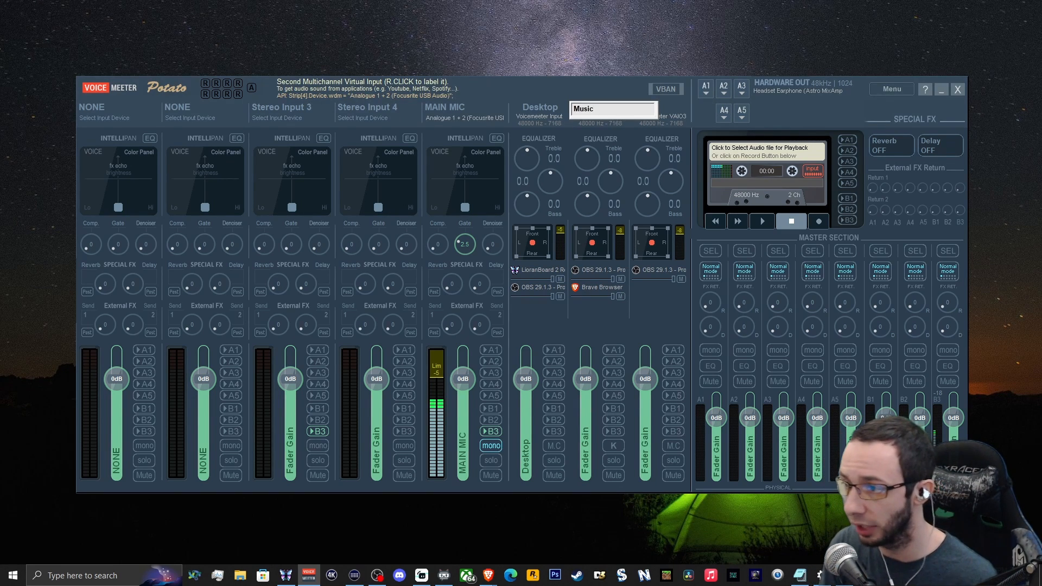
pyautogui.press('Return')
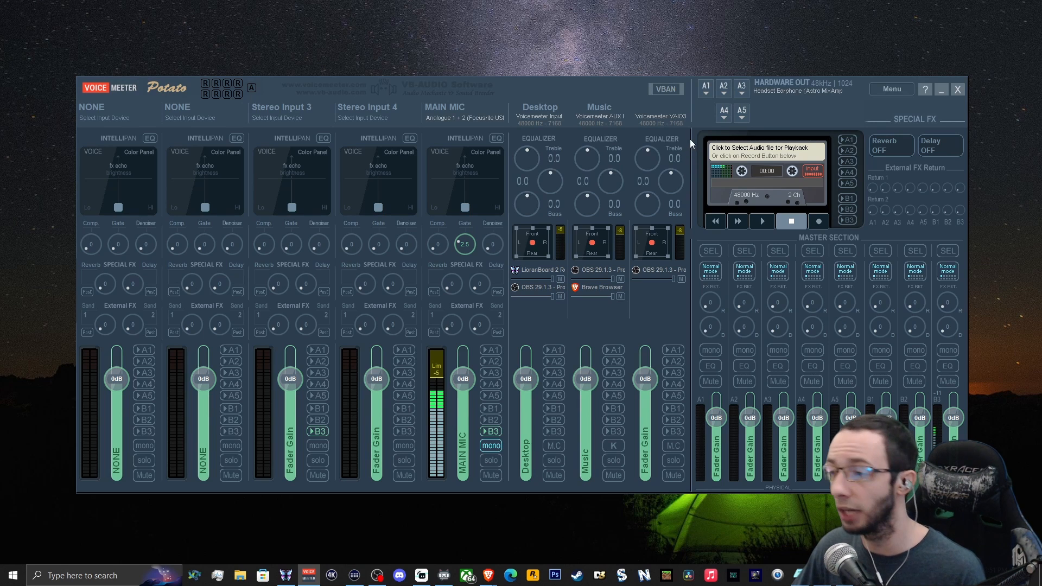
# Label the third virtual input, Voicemeeter VAIO3, as Discord.
pyautogui.rightClick(658, 112)
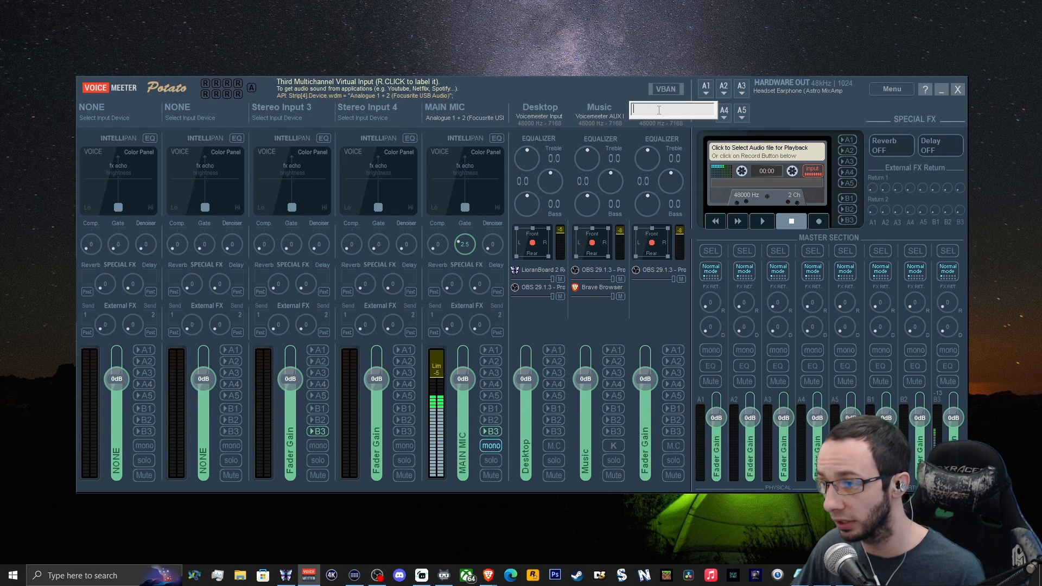
pyautogui.write('Di')
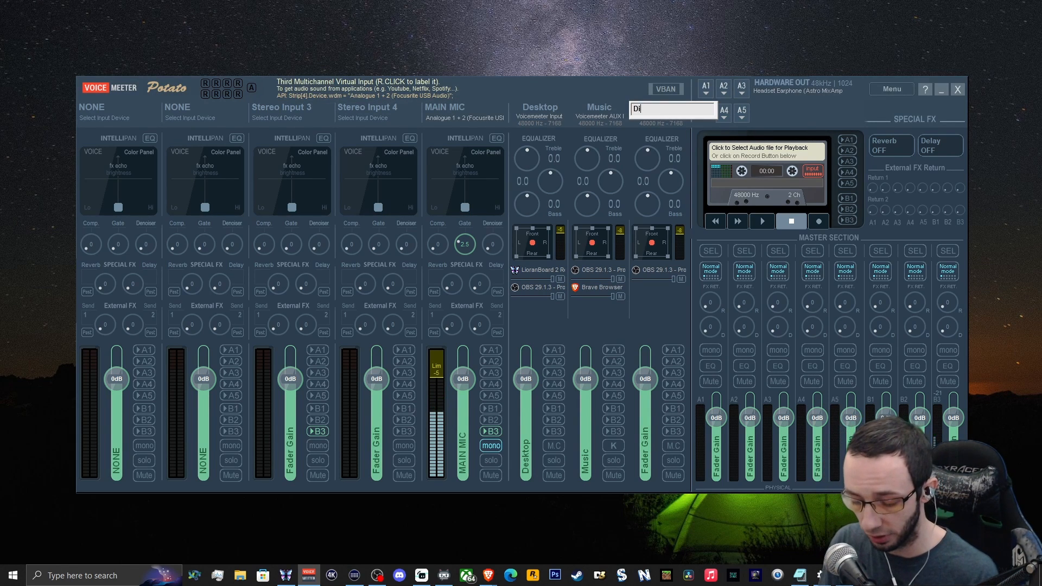
pyautogui.write('scord')
pyautogui.press('Return')
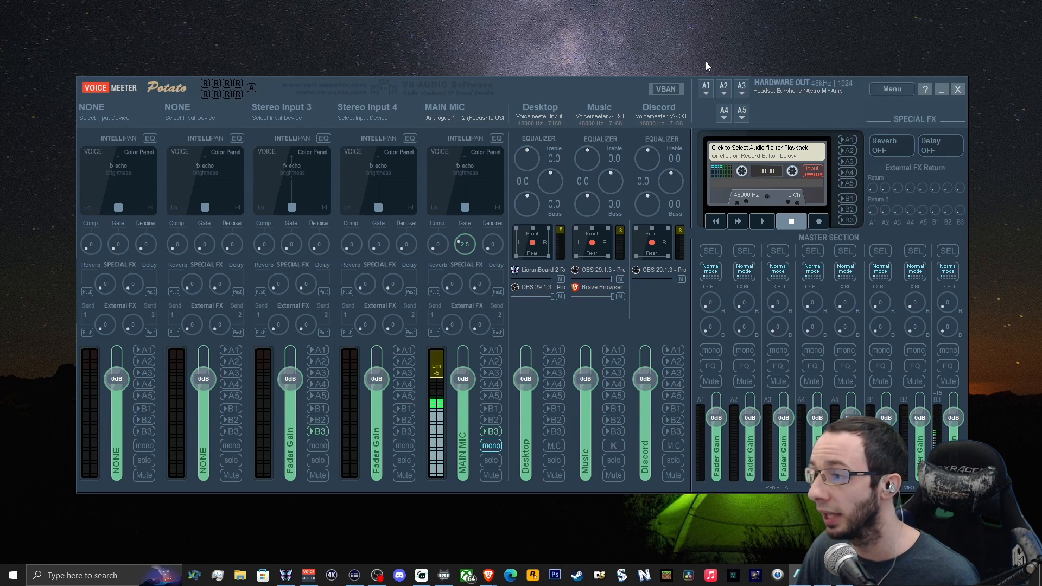
# Examine the MME output devices available for hardware output A1, including the Astro MixAmp headset entries, without changing the selection.
pyautogui.click(704, 93)
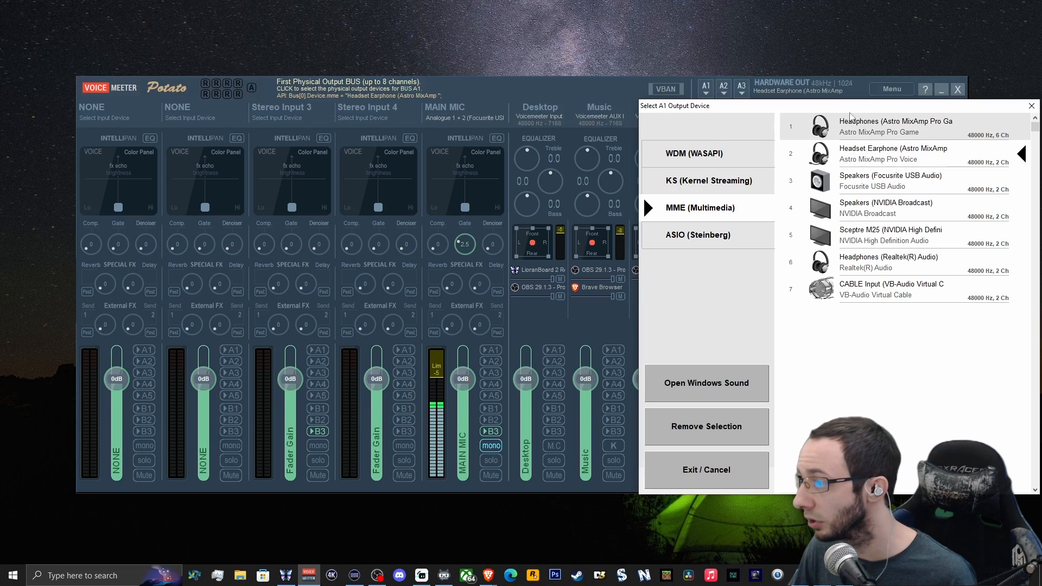
pyautogui.moveTo(877, 107); pyautogui.dragTo(867, 161)
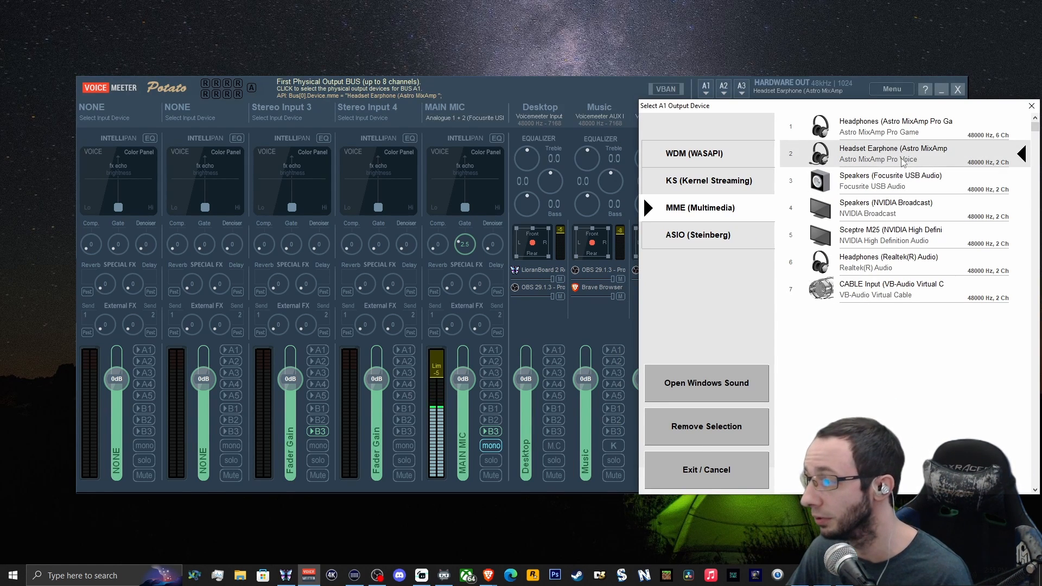
pyautogui.click(1031, 105)
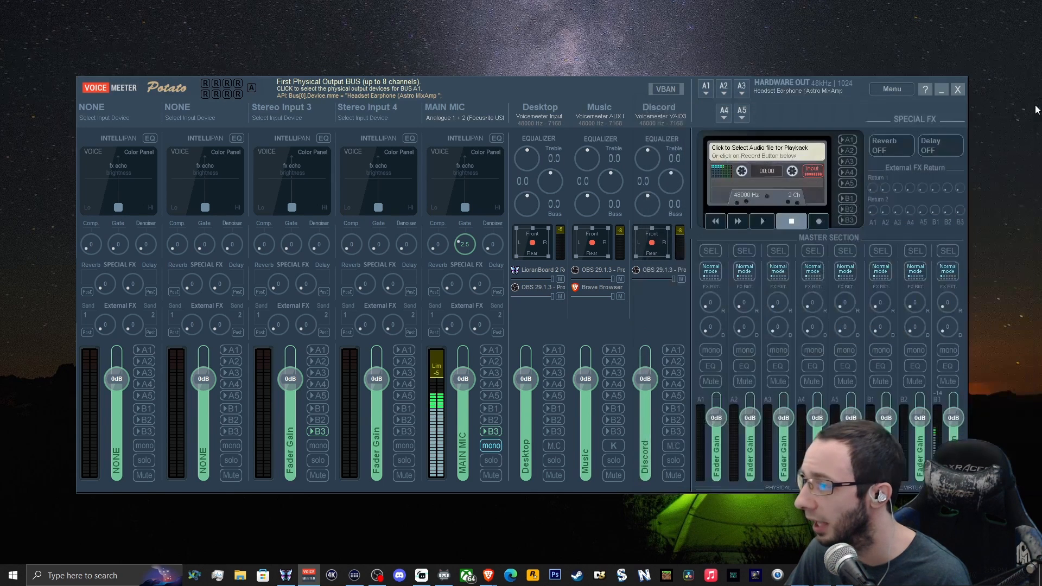
# Assign the WDM device Headphones (Realtek(R) Audio) to hardware output A2.
pyautogui.click(725, 93)
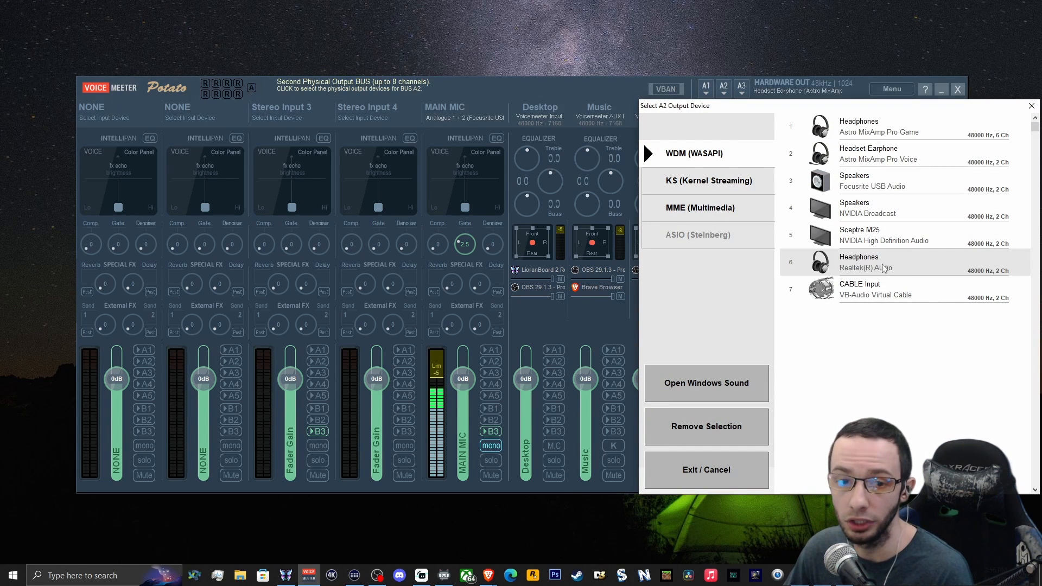
pyautogui.click(898, 266)
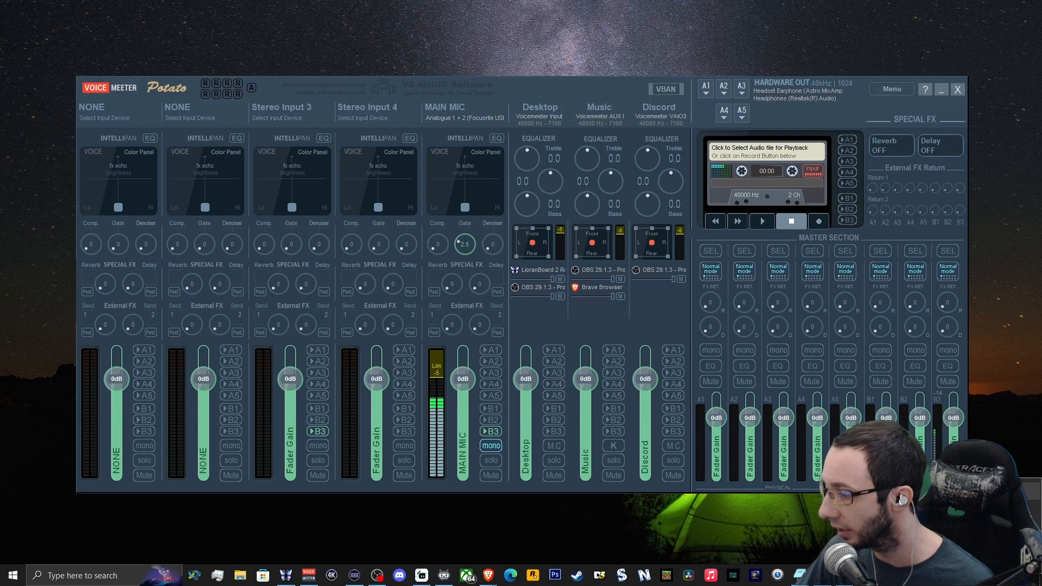
# Switch to the Windows Sound settings and open App volume and device preferences.
pyautogui.click(960, 491)
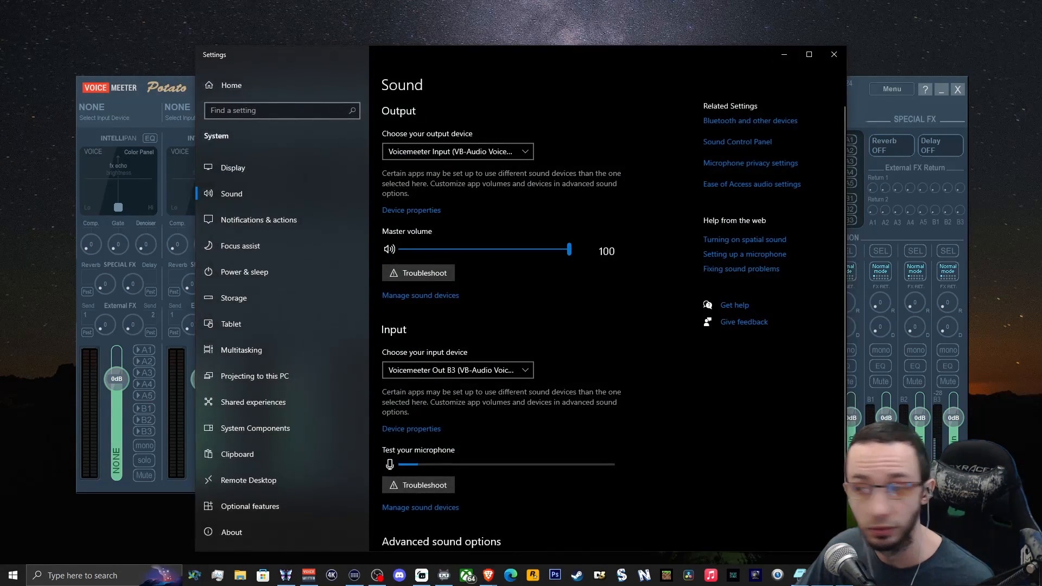
pyautogui.moveTo(582, 53); pyautogui.dragTo(594, 38)
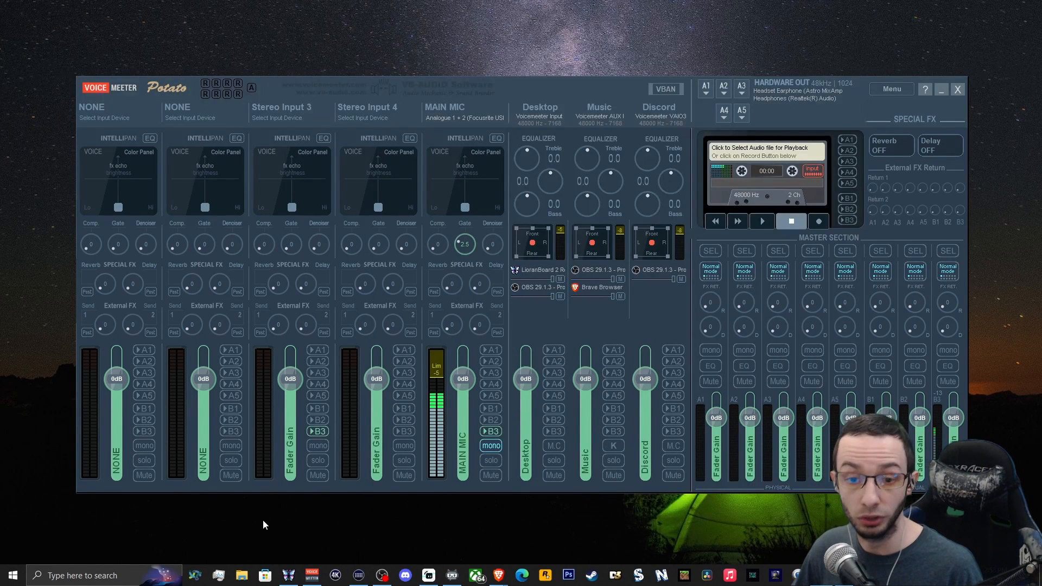
pyautogui.click(90, 574)
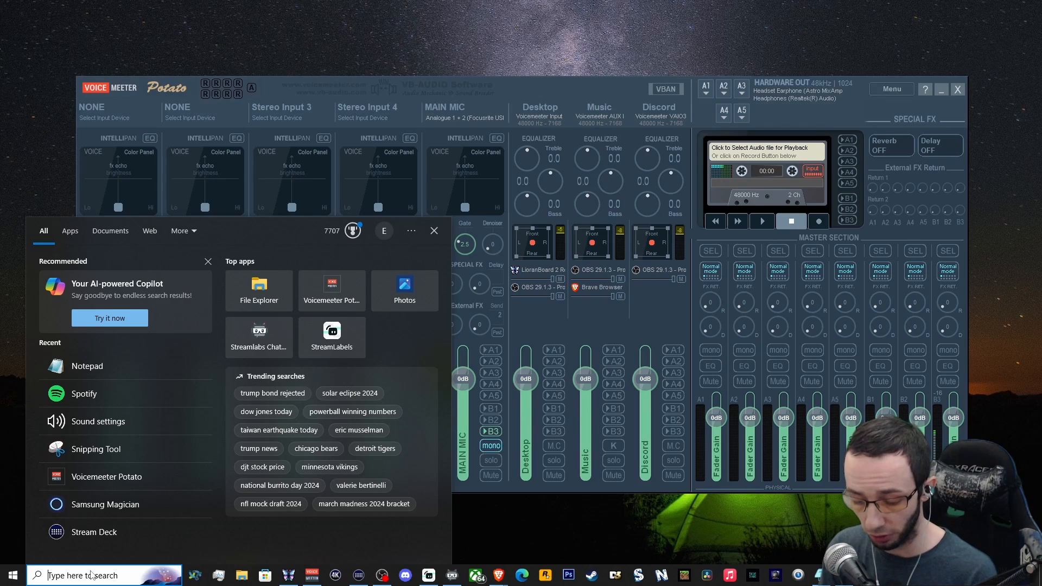
pyautogui.write('sound setting')
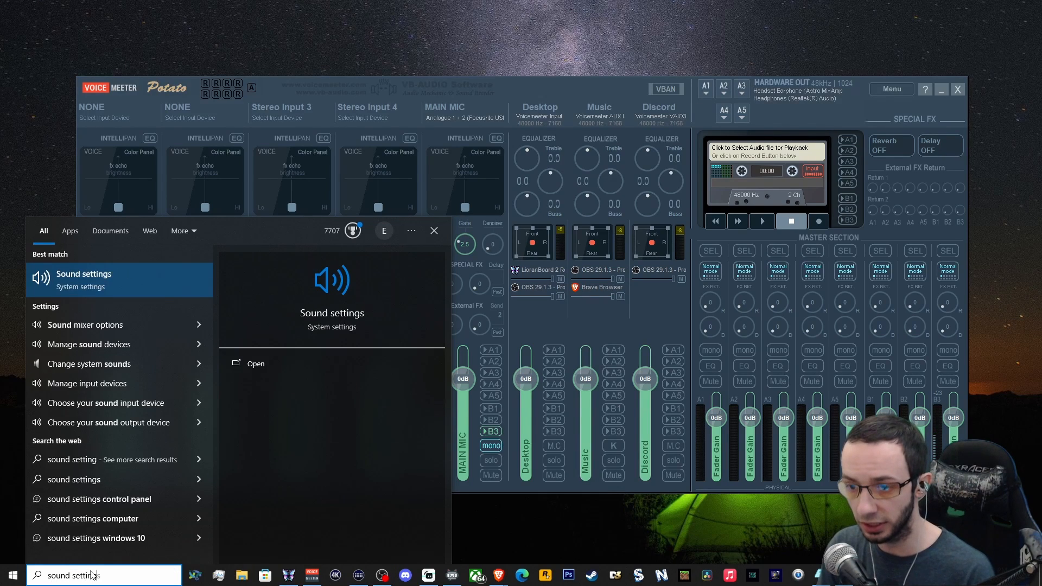
pyautogui.click(127, 284)
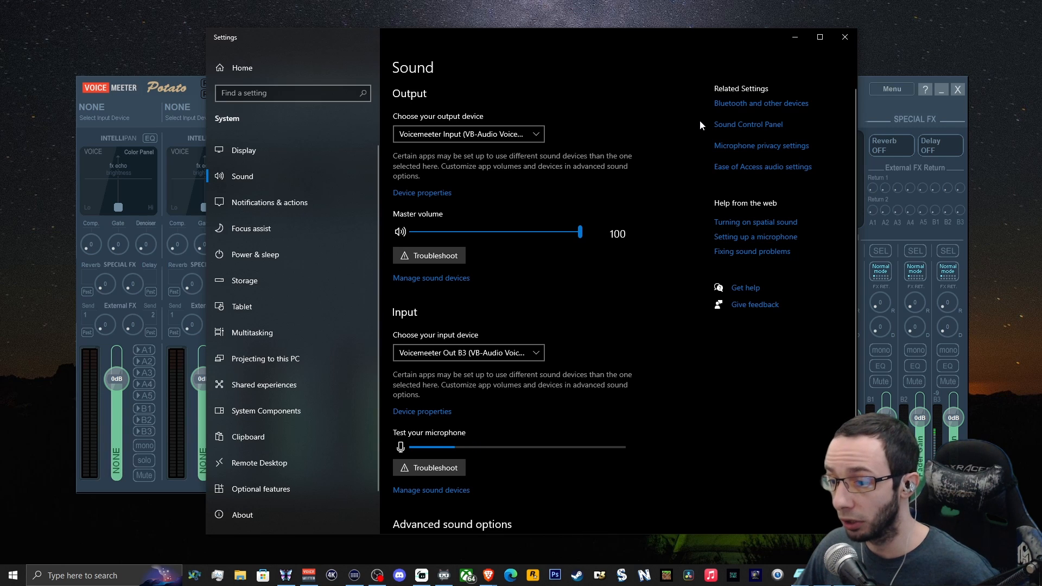
pyautogui.scroll(-1, 694, 125)
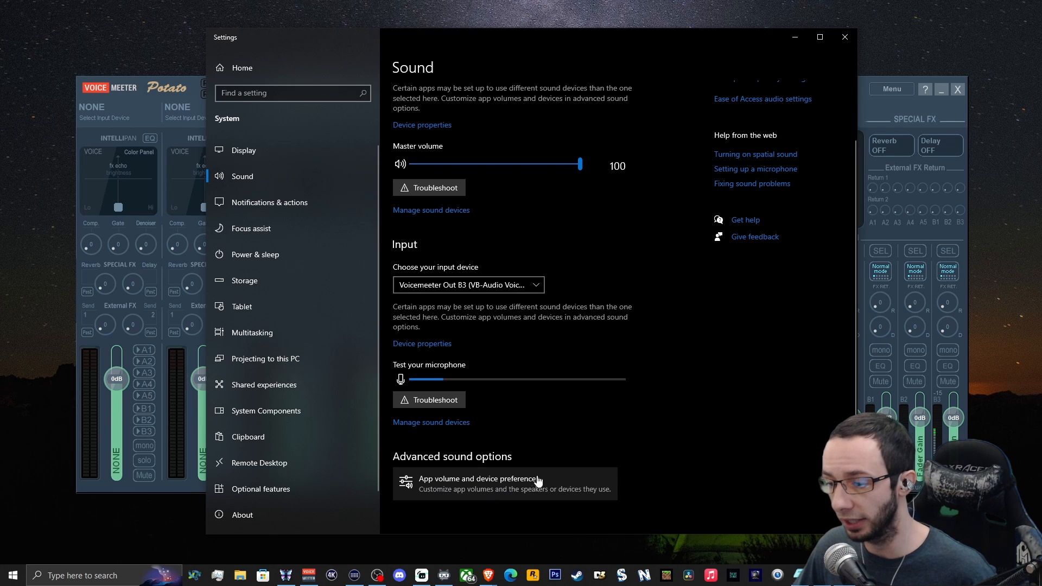
pyautogui.click(479, 484)
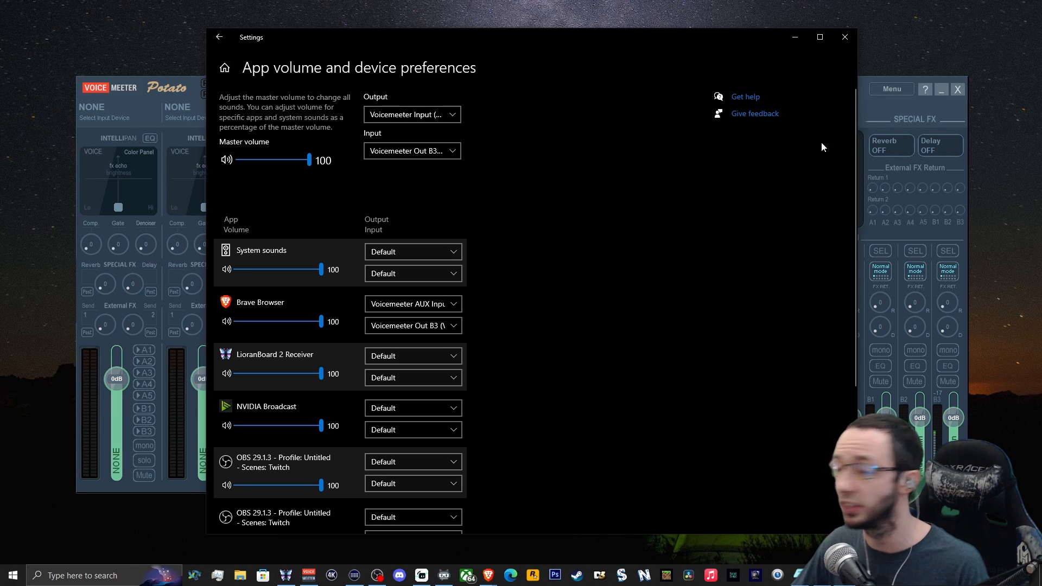
# Set the system-wide output to Voicemeeter Input and the system-wide input to Voicemeeter Out B3.
pyautogui.click(947, 114)
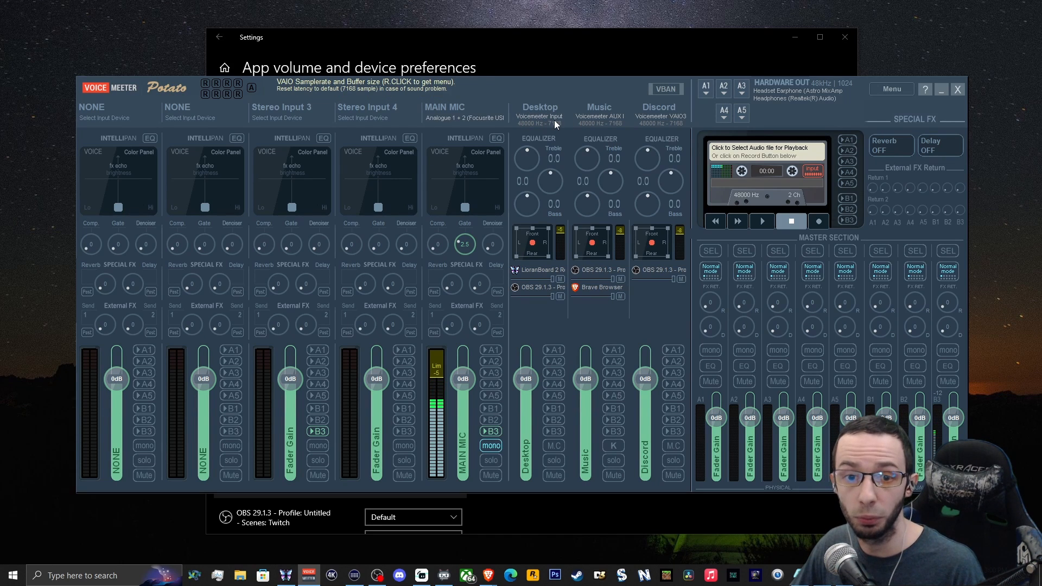
pyautogui.click(571, 51)
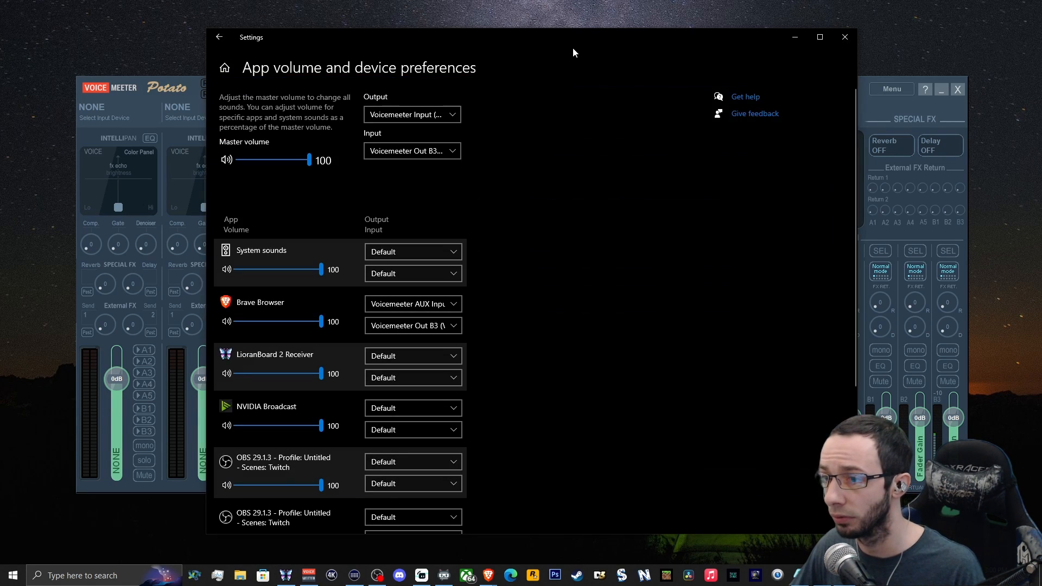
pyautogui.click(452, 117)
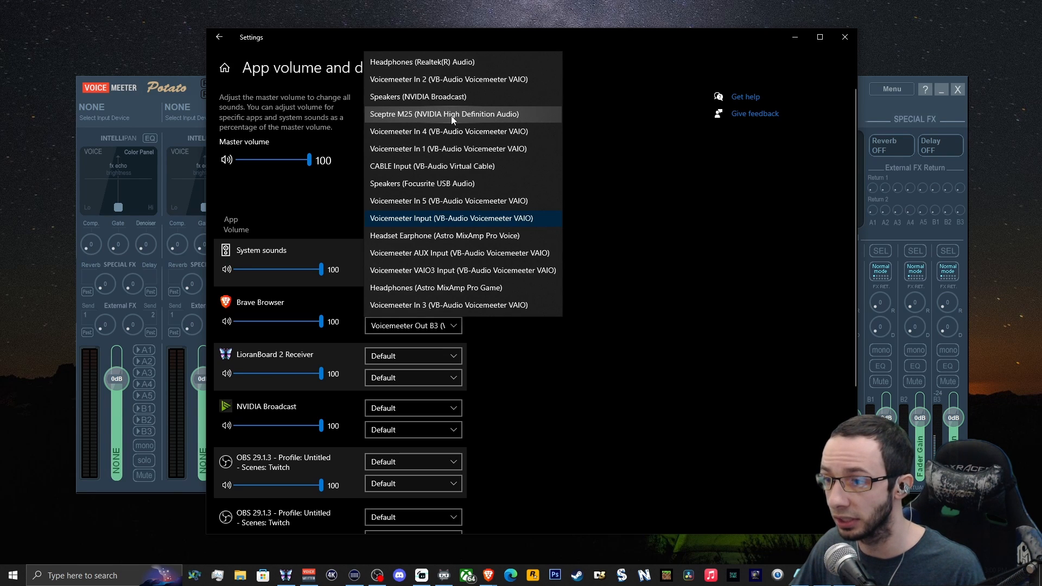
pyautogui.click(420, 219)
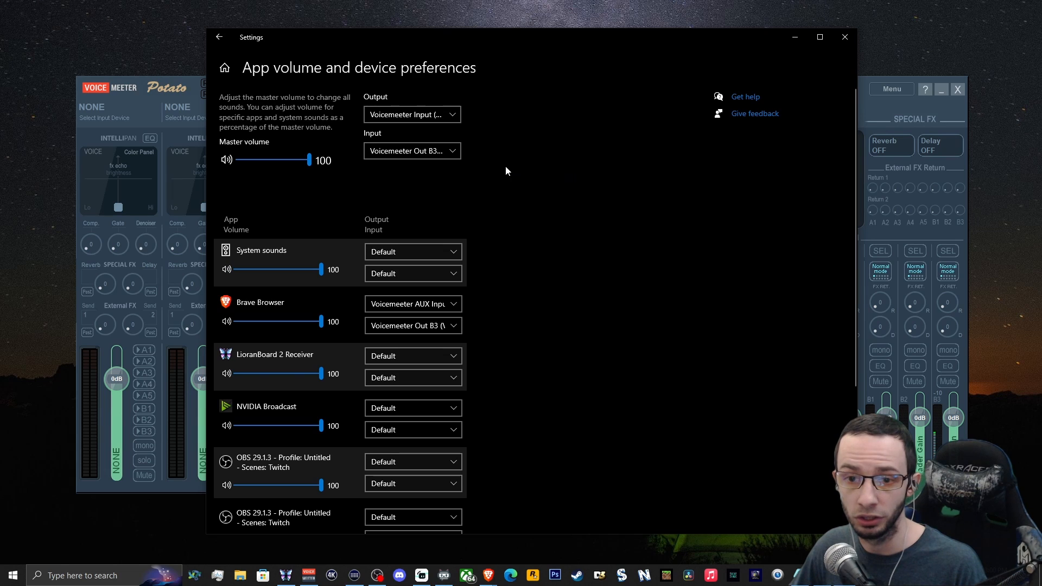
pyautogui.click(452, 150)
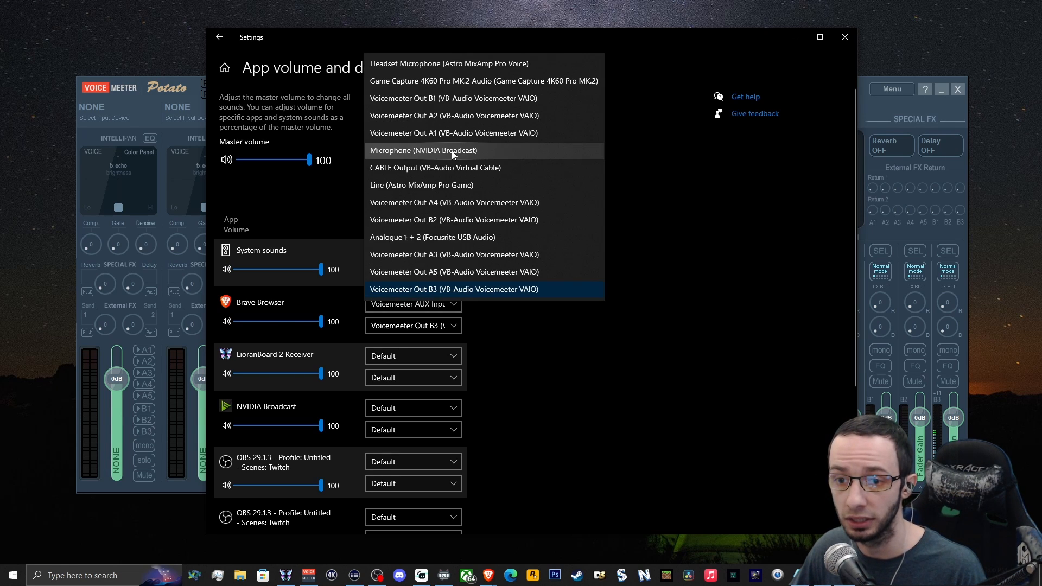
pyautogui.click(460, 290)
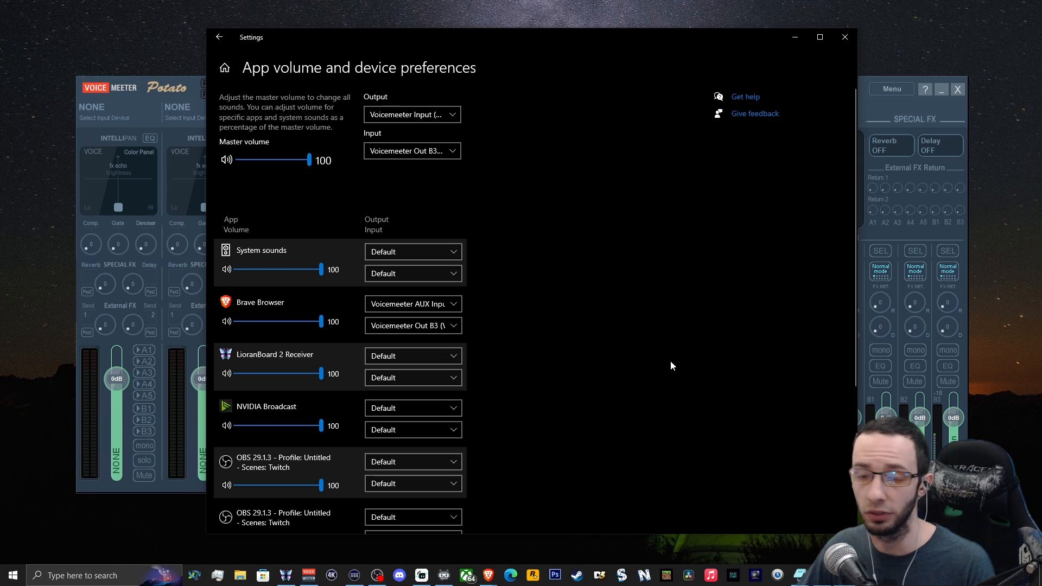
# Set Brave Browser's output device to Voicemeeter AUX Input (VB-Audio Voicemeeter VAIO).
pyautogui.scroll(-2, 669, 361)
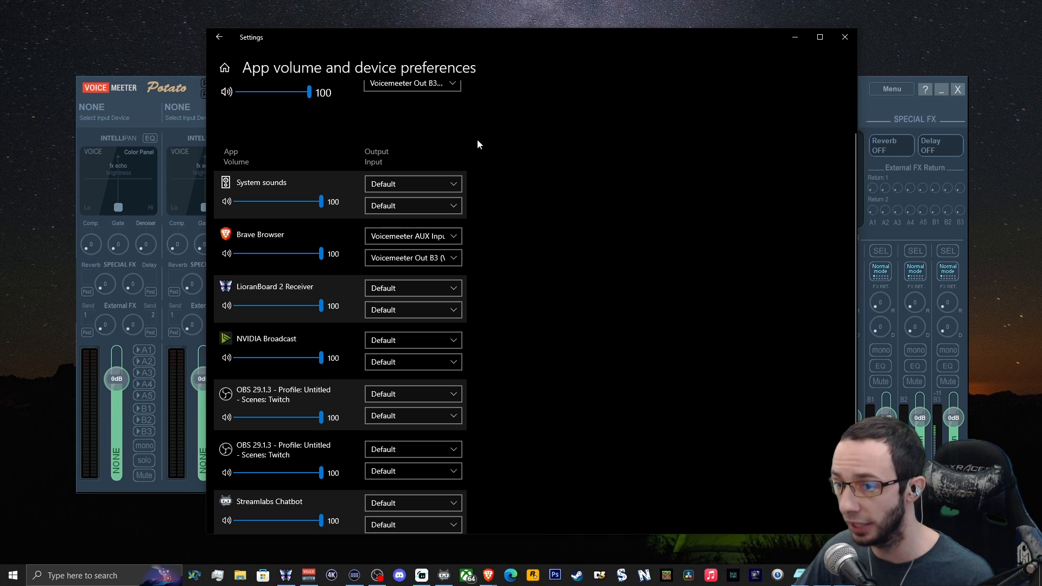
pyautogui.scroll(-3, 549, 325)
pyautogui.scroll(2, 550, 340)
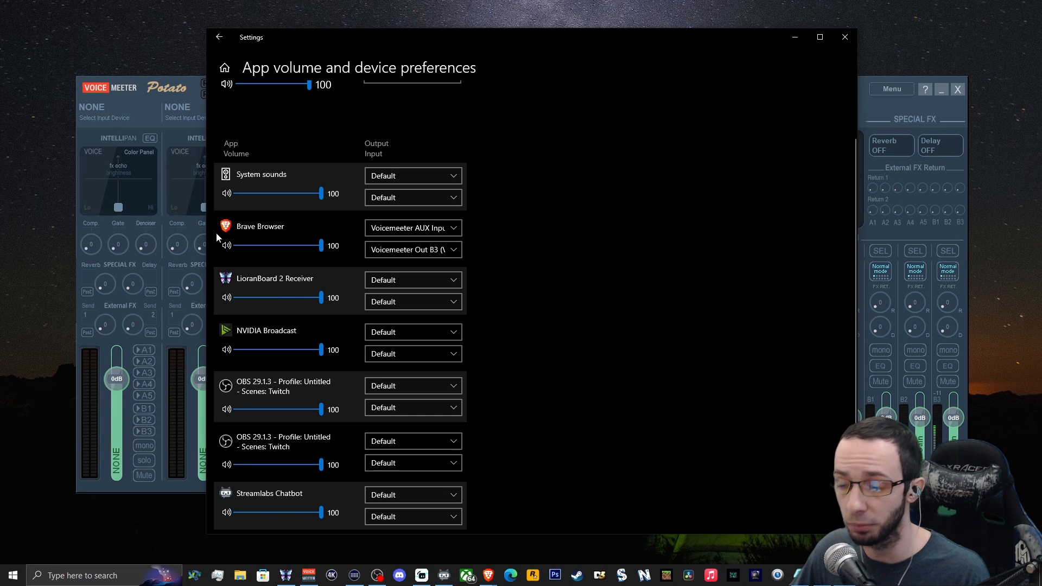
pyautogui.click(456, 230)
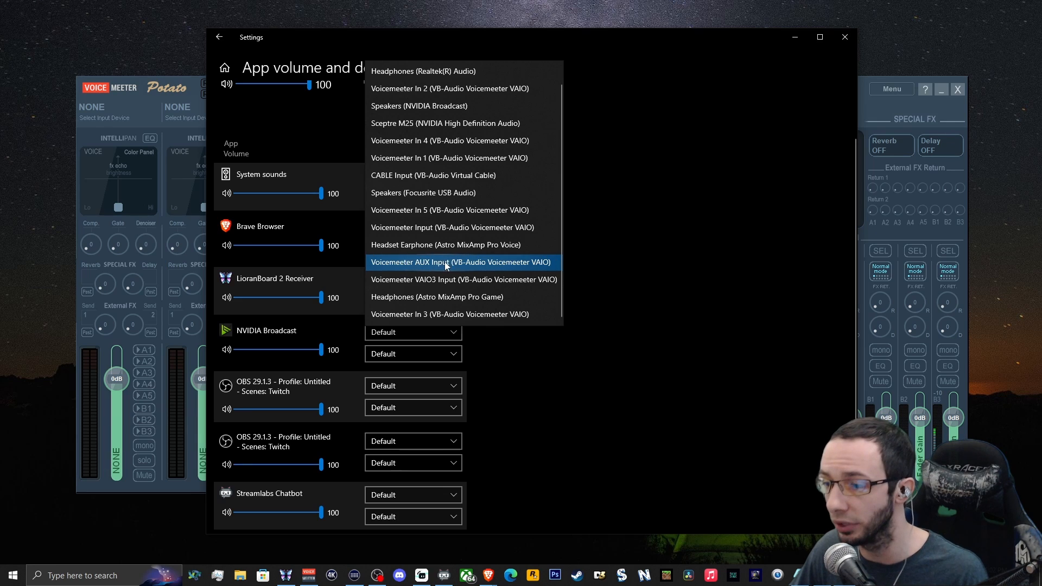
pyautogui.click(426, 265)
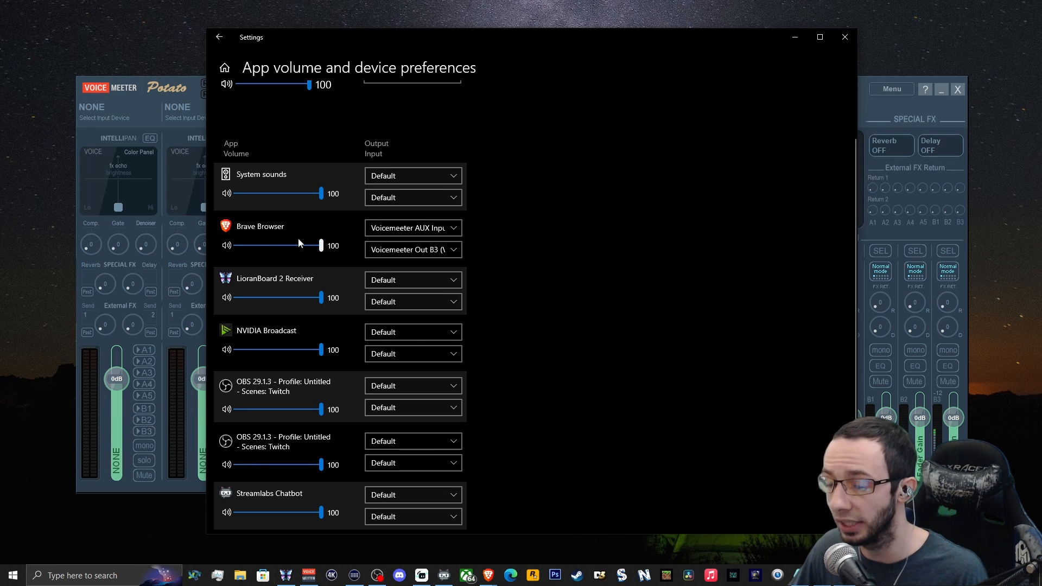
# Check the Music channel in Voicemeeter, and set Brave Browser's output to Voicemeeter AUX Input and its input to Voicemeeter Out B3.
pyautogui.click(881, 107)
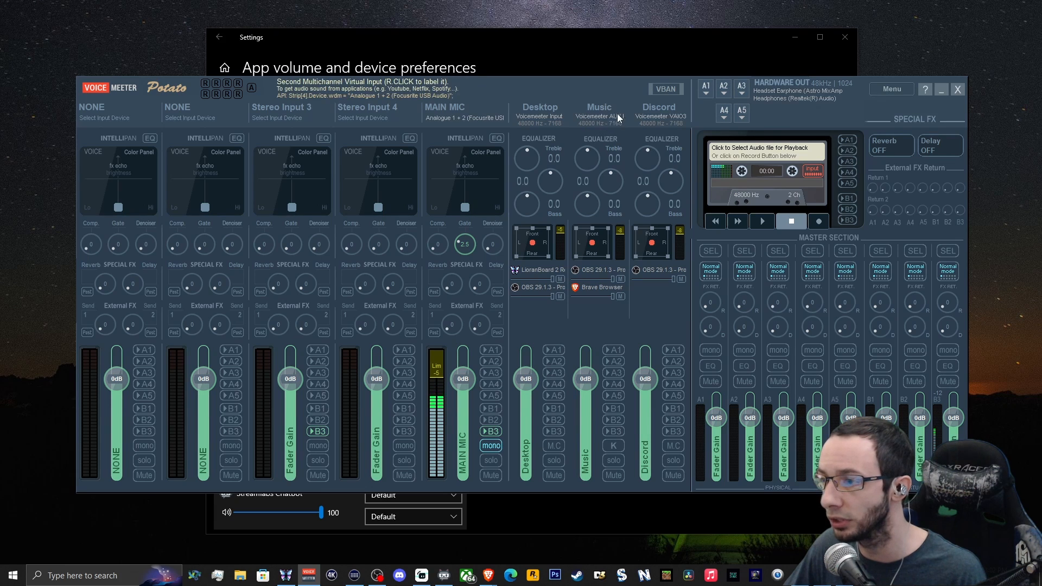
pyautogui.click(633, 53)
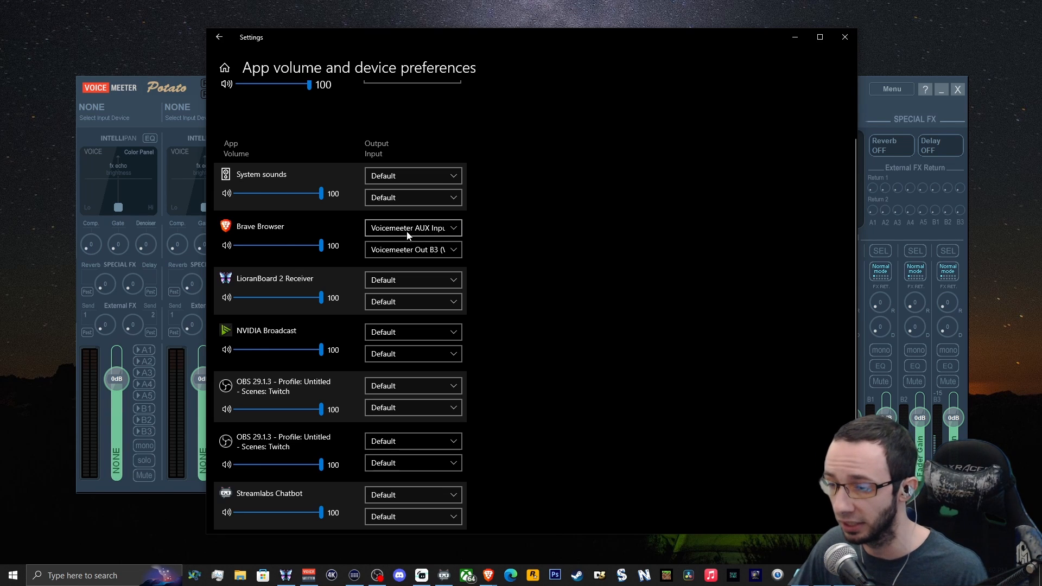
pyautogui.click(452, 229)
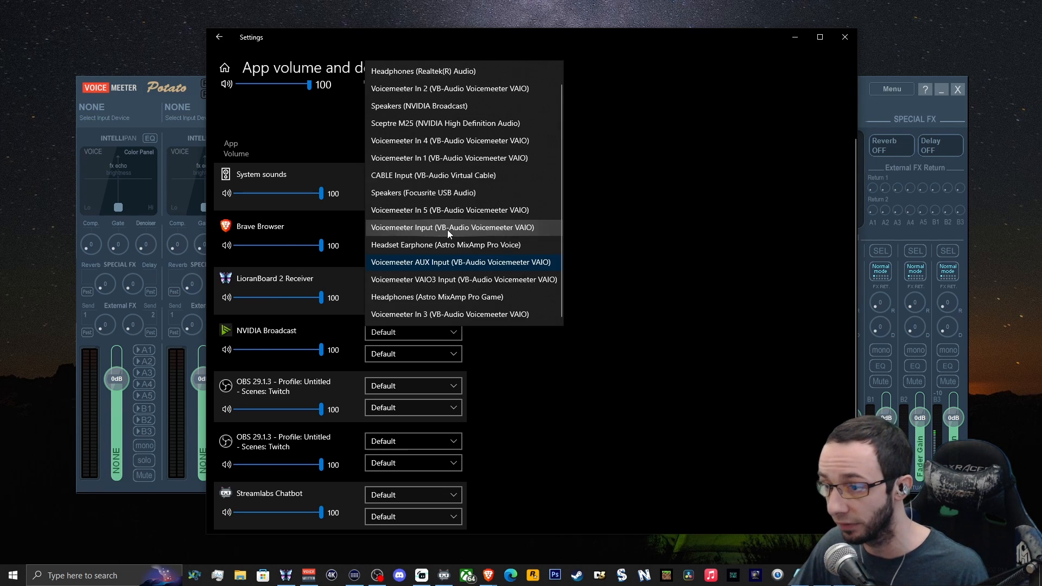
pyautogui.click(423, 264)
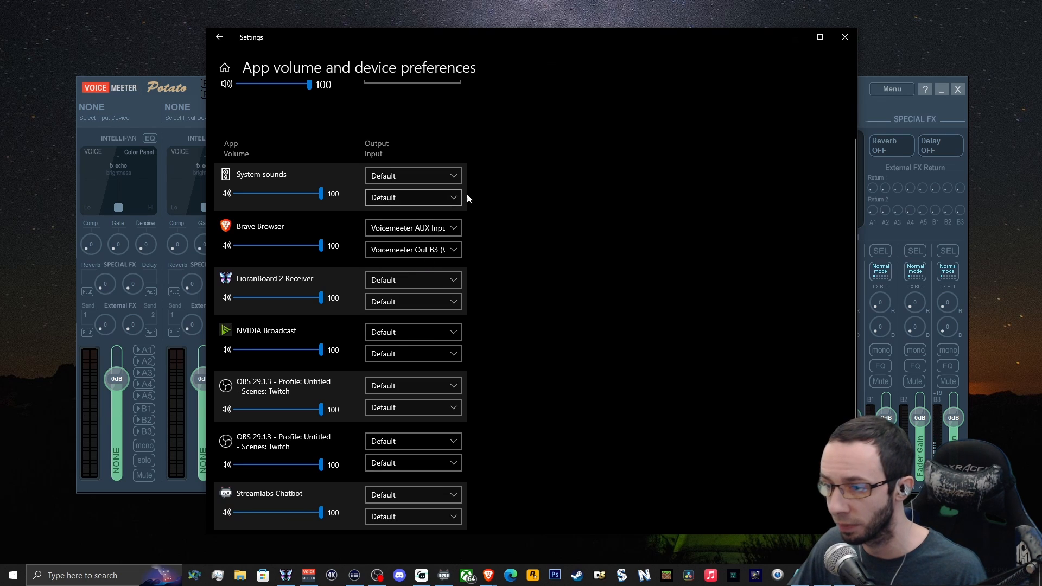
pyautogui.click(455, 250)
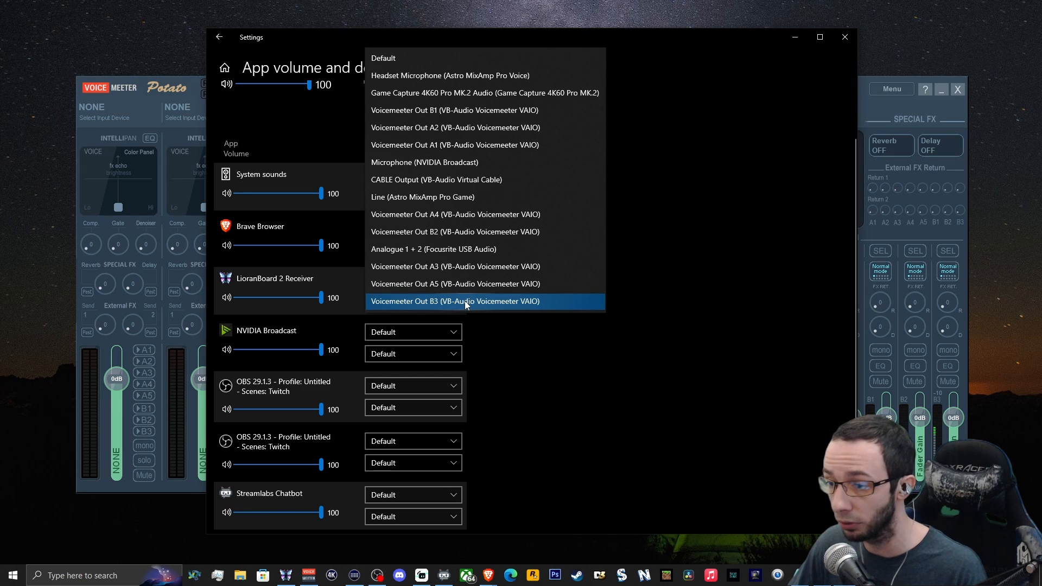
pyautogui.click(423, 302)
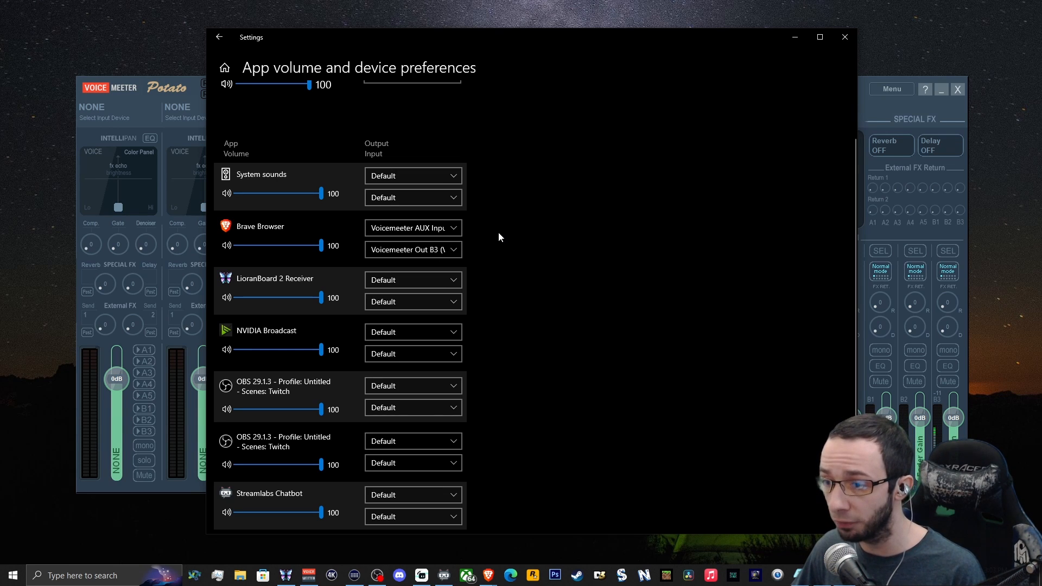
# Compare Brave Browser's output options and the default device assignments with Voicemeeter's virtual inputs, without changing any selection.
pyautogui.click(454, 229)
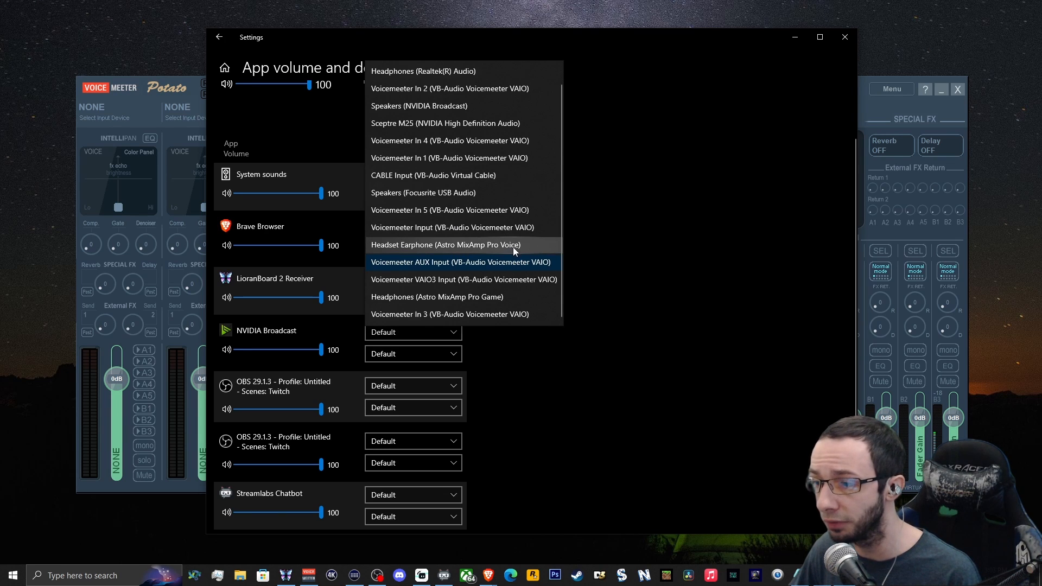
pyautogui.click(638, 253)
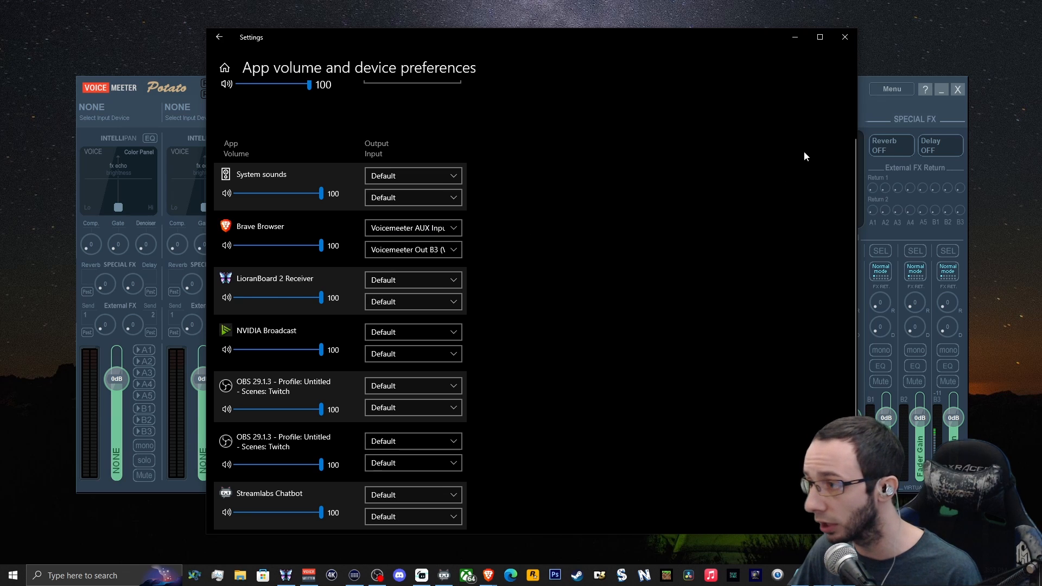
pyautogui.click(880, 109)
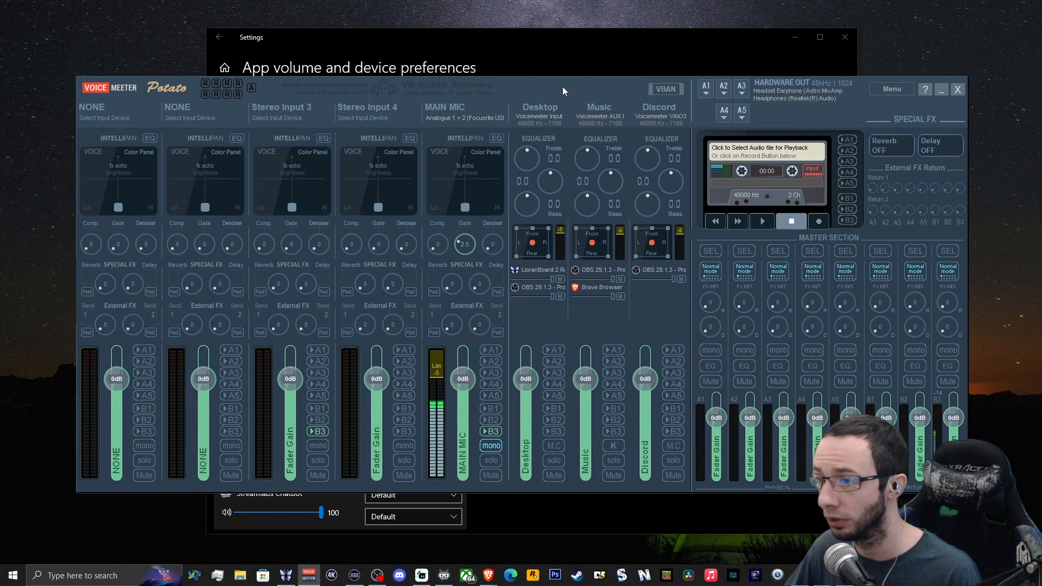
pyautogui.click(583, 66)
pyautogui.scroll(2, 530, 209)
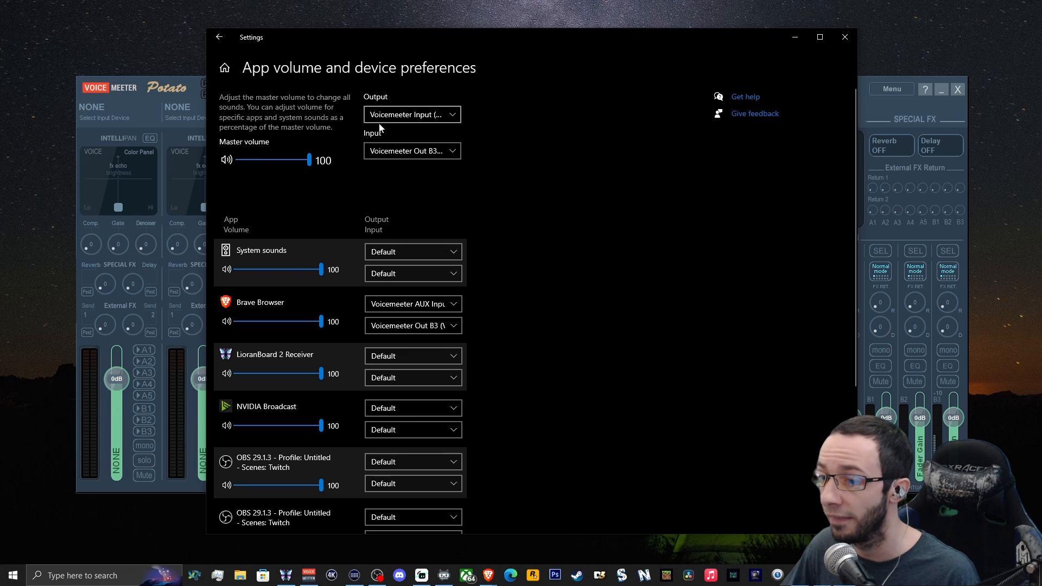
pyautogui.scroll(-3, 542, 217)
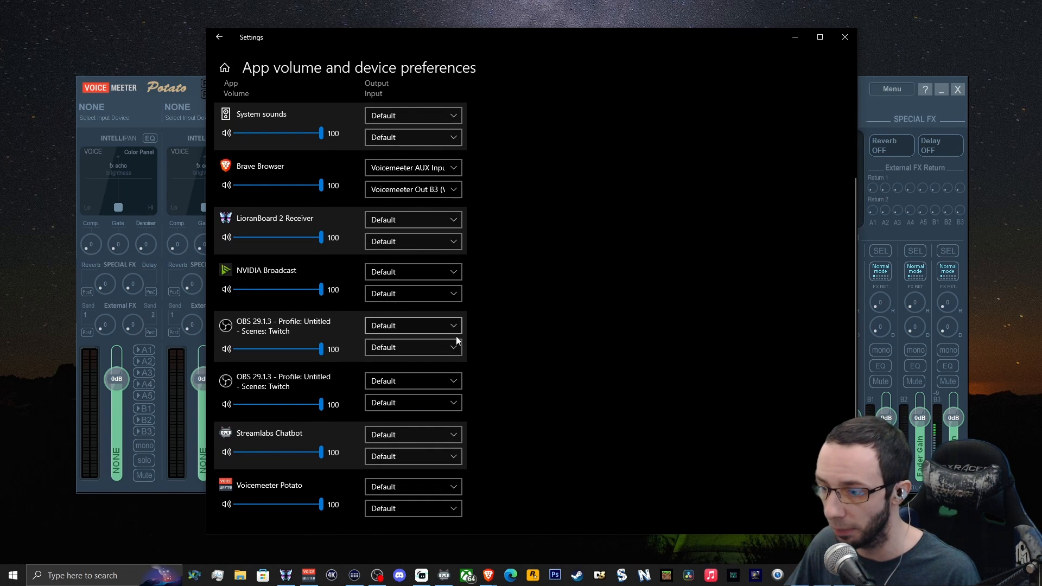
pyautogui.scroll(3, 535, 334)
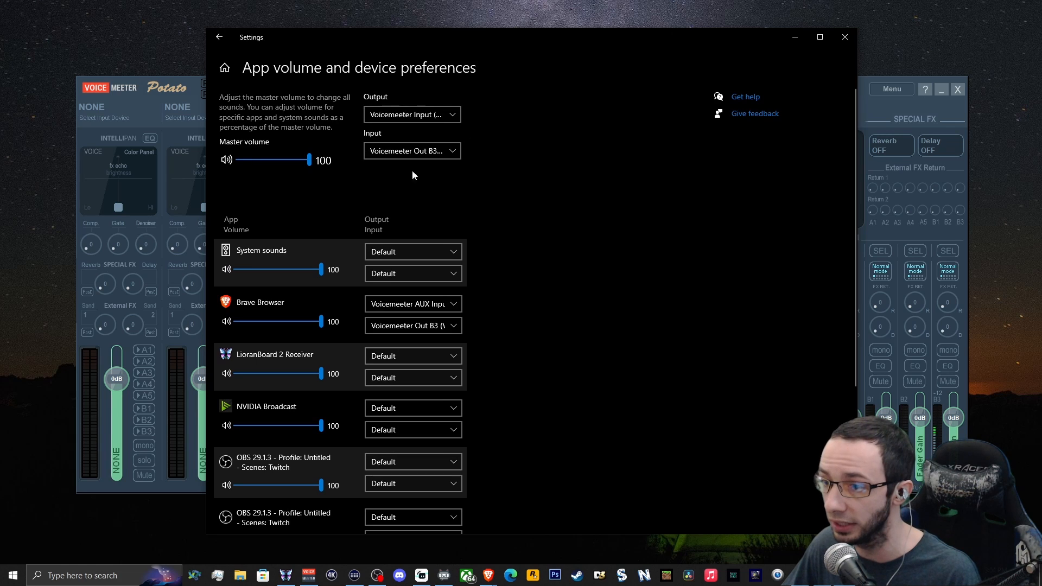
pyautogui.scroll(-2, 529, 172)
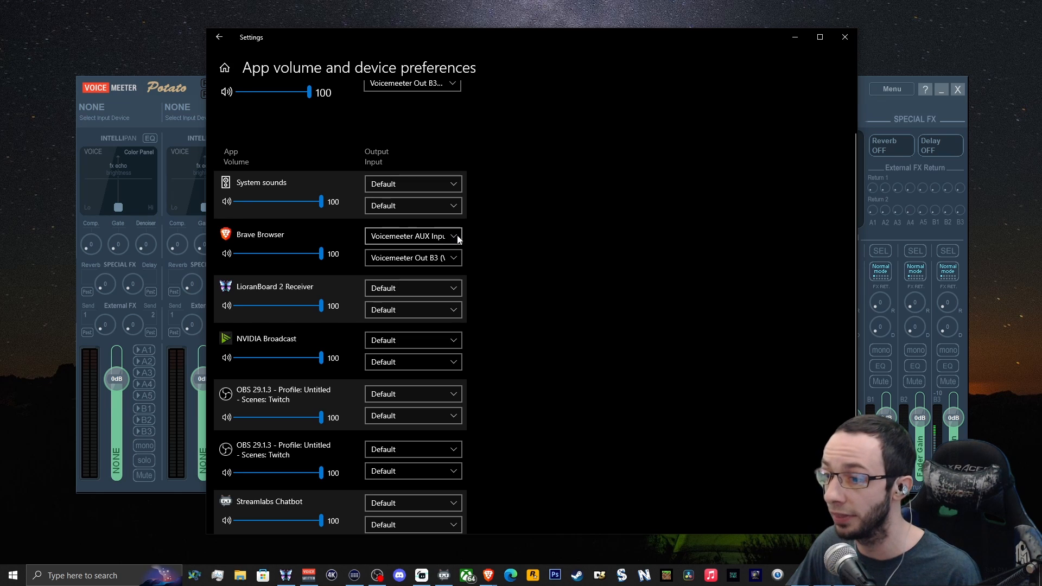
pyautogui.click(871, 112)
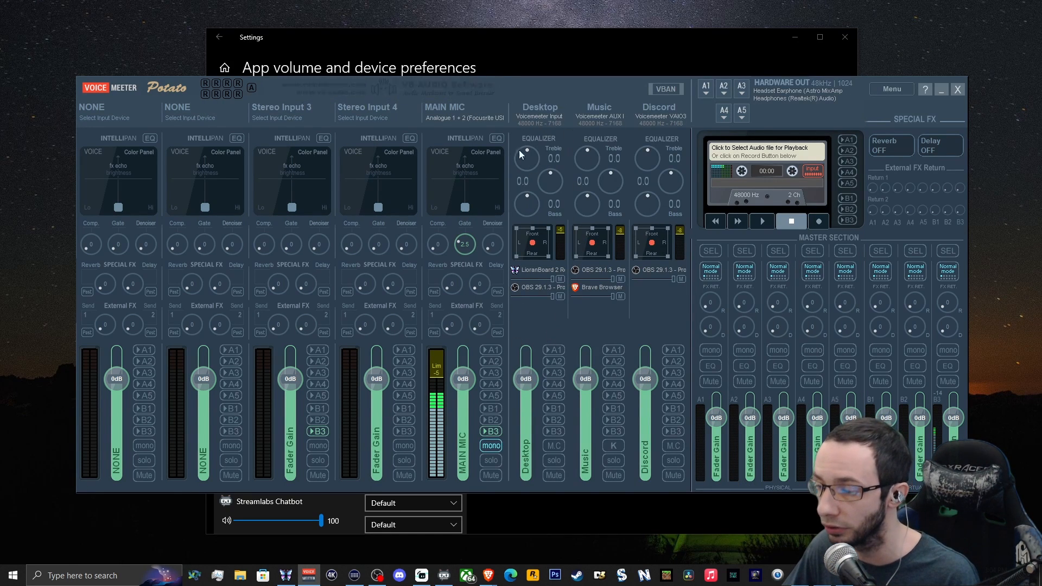
pyautogui.click(578, 51)
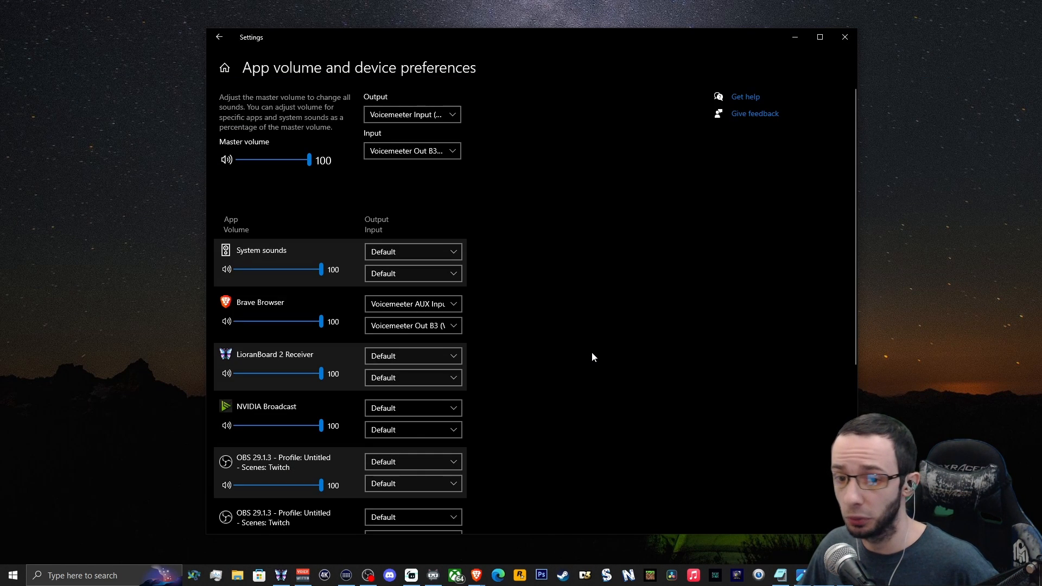
# Set the Spotify track's (The Backing Tracks - Kashmir) output device to Voicemeeter AUX Input (VB-Audio Voicemeeter VAIO).
pyautogui.scroll(-10, 583, 350)
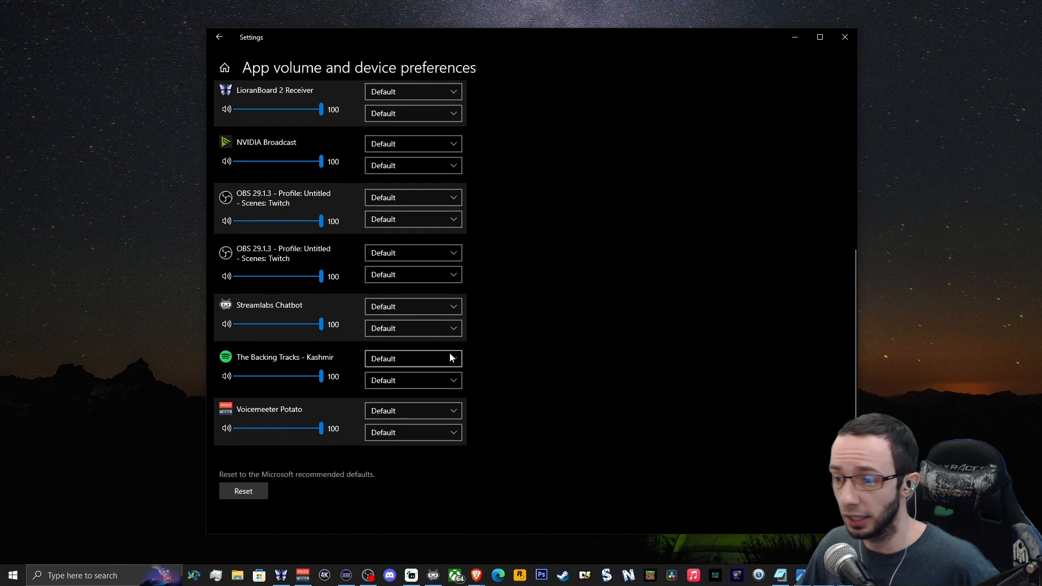
pyautogui.click(455, 362)
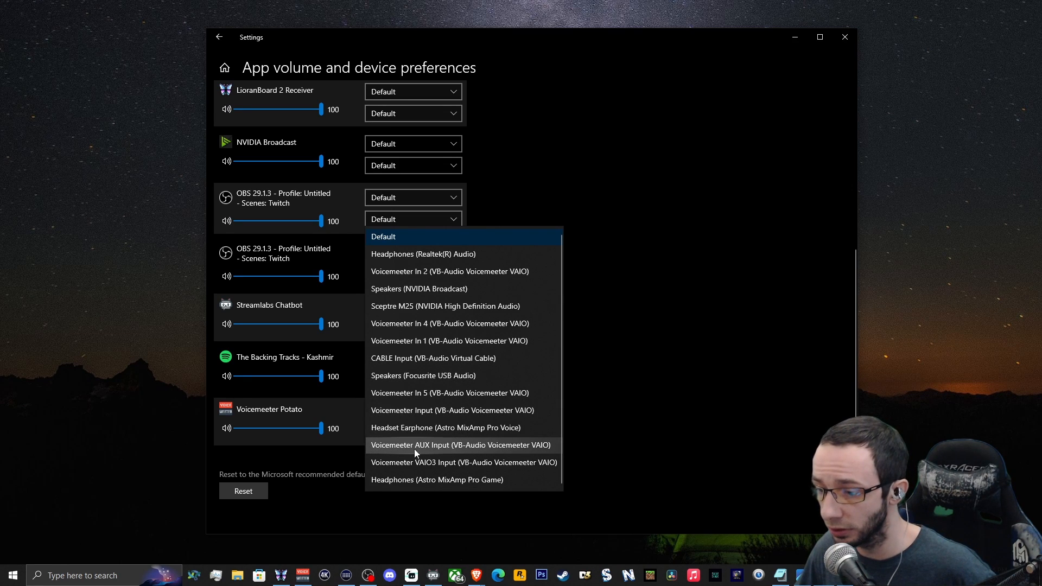
pyautogui.click(452, 447)
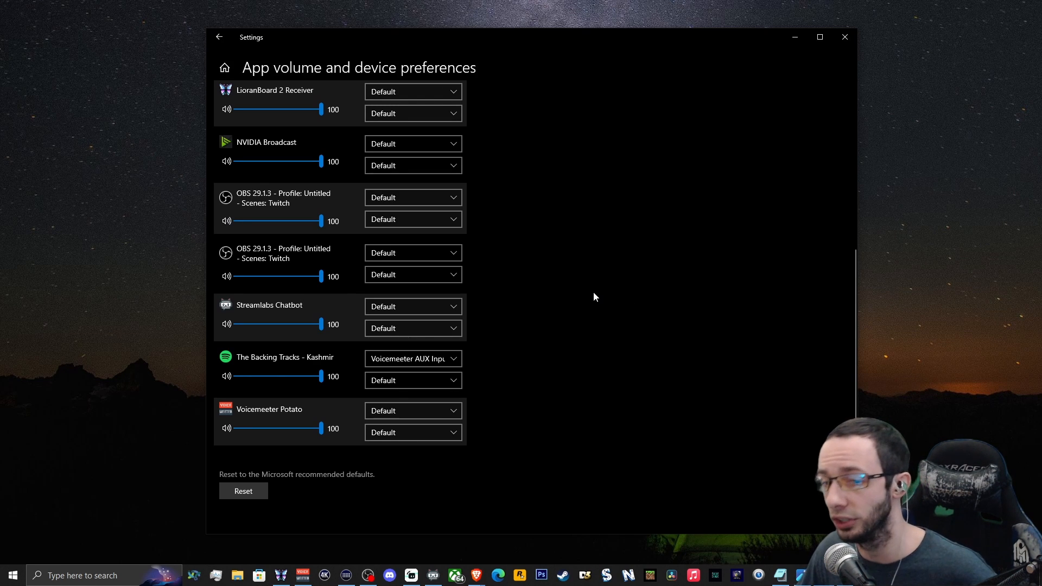
# Set the output device of both Discord entries to Voicemeeter VAIO3 Input (VB-Audio Voicemeeter VAIO).
pyautogui.scroll(4, 641, 305)
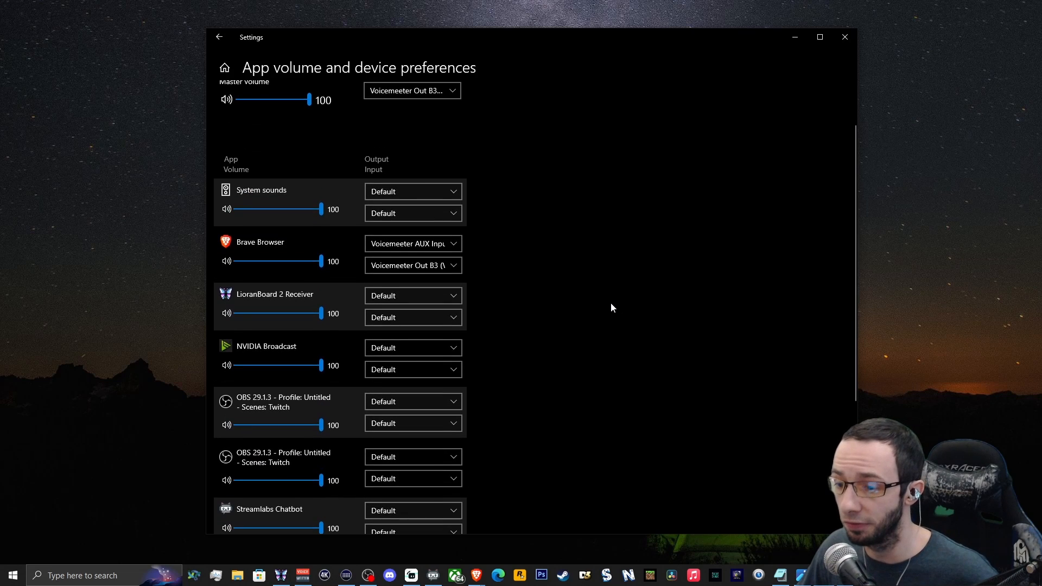
pyautogui.scroll(-3, 610, 304)
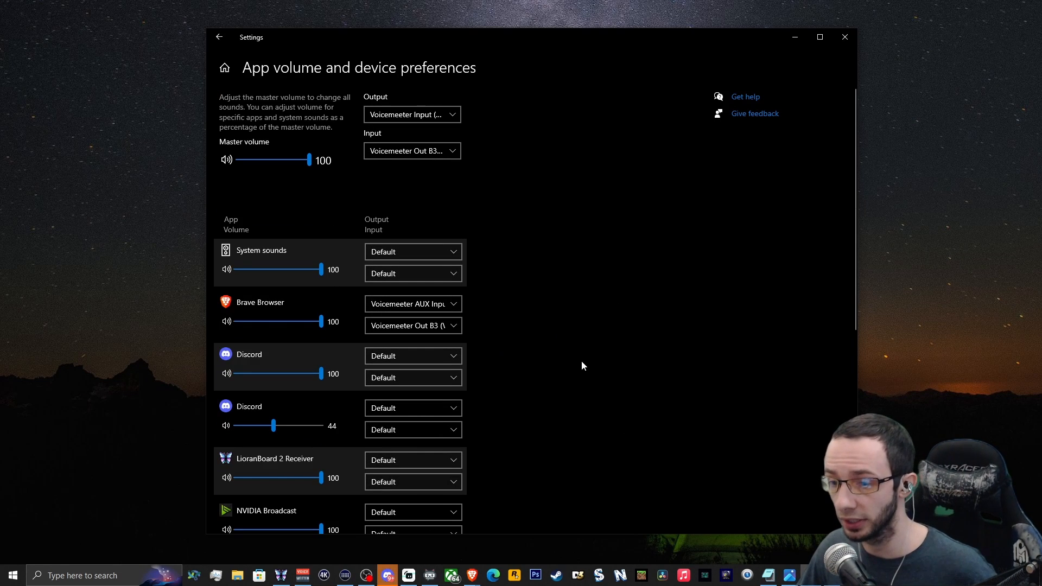
pyautogui.click(454, 356)
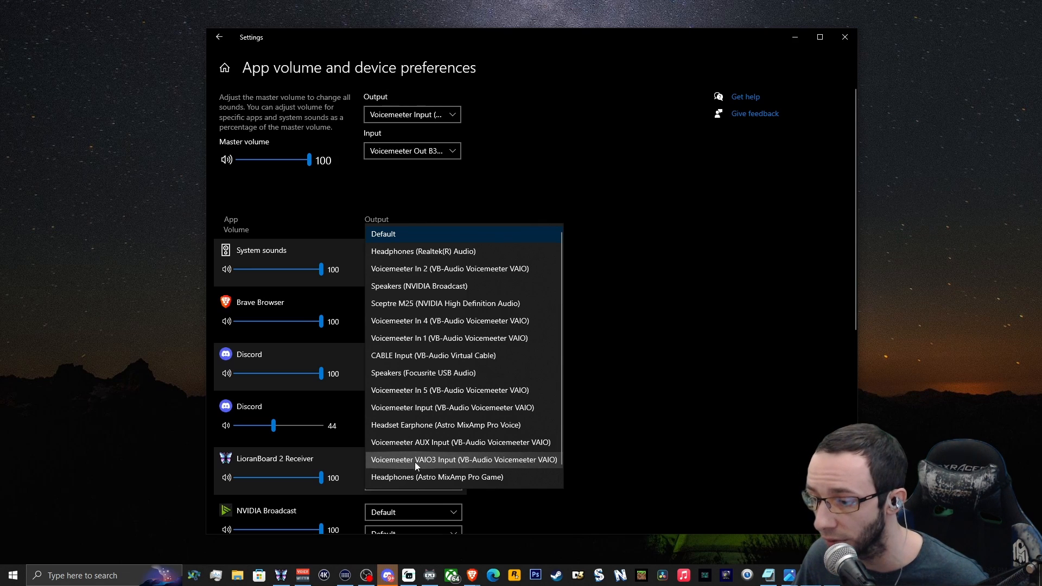
pyautogui.click(443, 459)
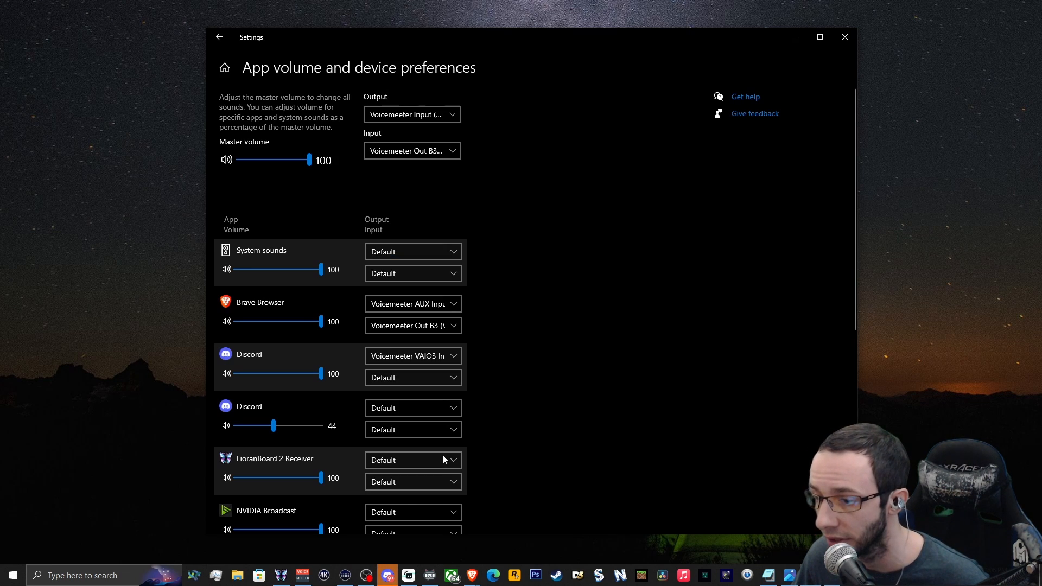
pyautogui.click(428, 412)
pyautogui.click(420, 495)
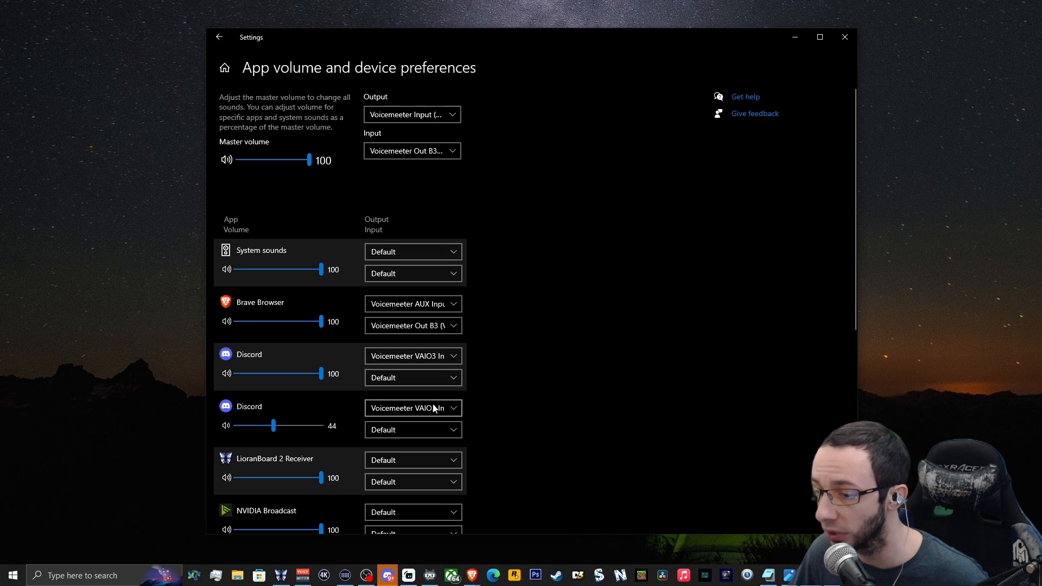
# Set the input device of both Discord entries to Voicemeeter Out B3 (VB-Audio Voicemeeter VAIO).
pyautogui.click(303, 577)
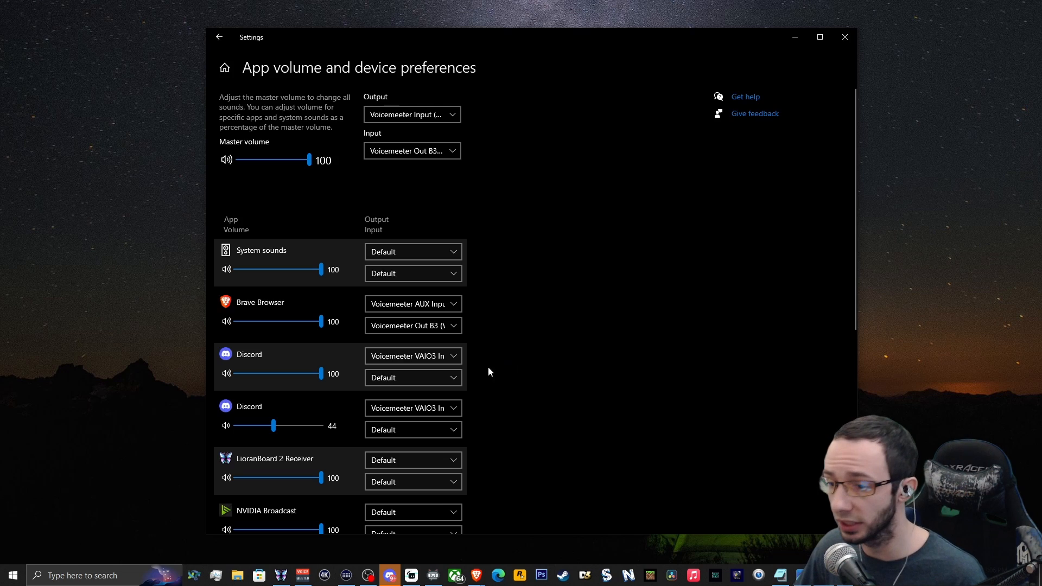
pyautogui.click(457, 377)
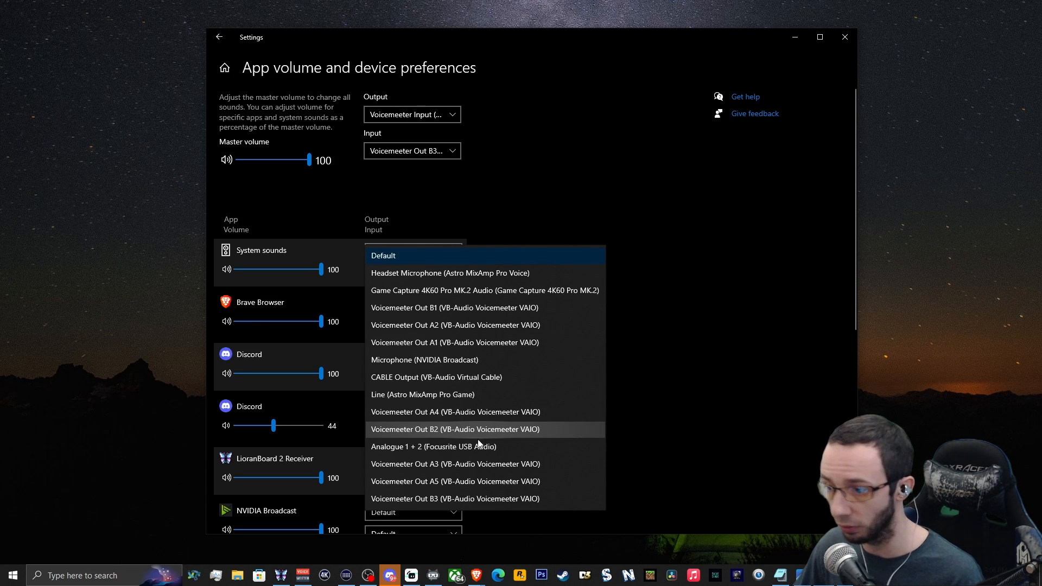
pyautogui.click(448, 499)
pyautogui.click(446, 427)
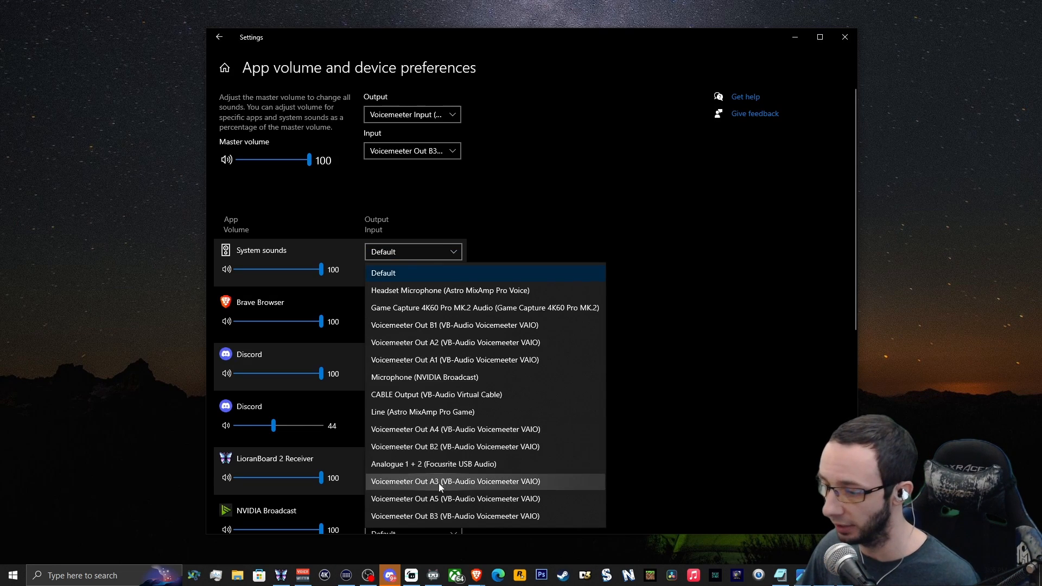
pyautogui.click(439, 515)
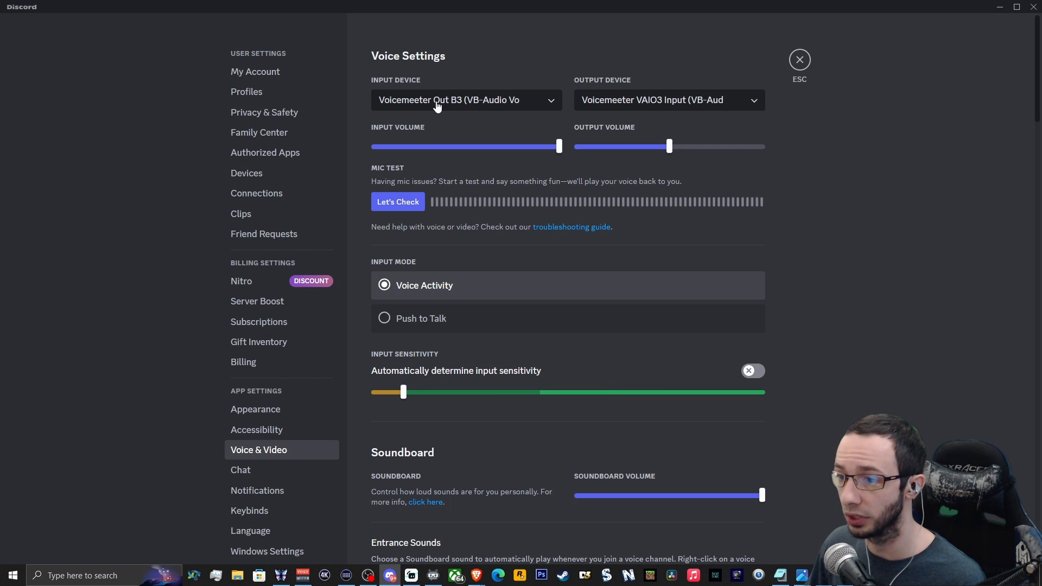
# In Discord's voice settings, select Voicemeeter Out B3 as the input device and check the output device options without changing them.
pyautogui.click(481, 108)
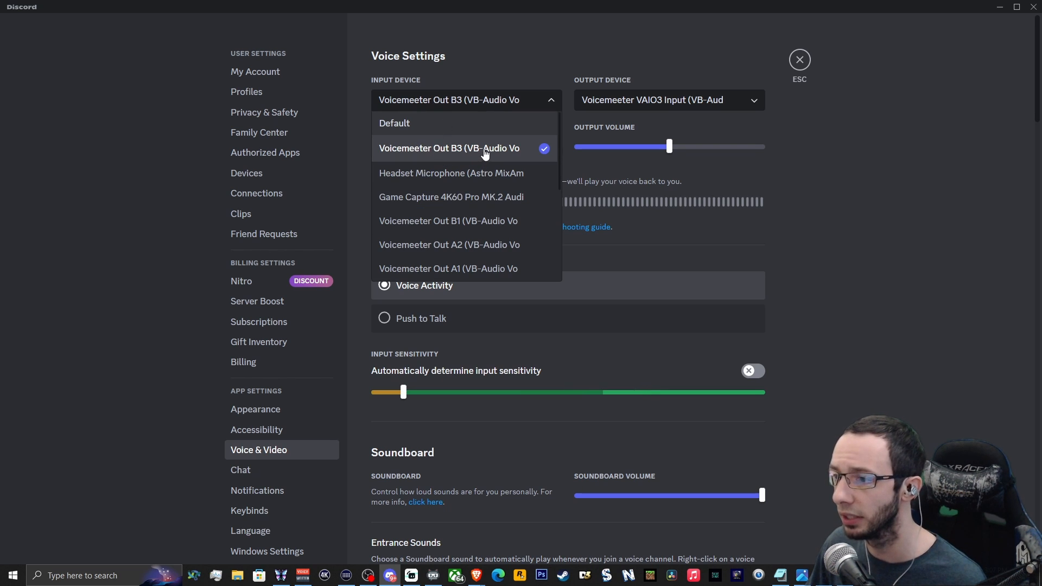
pyautogui.click(467, 150)
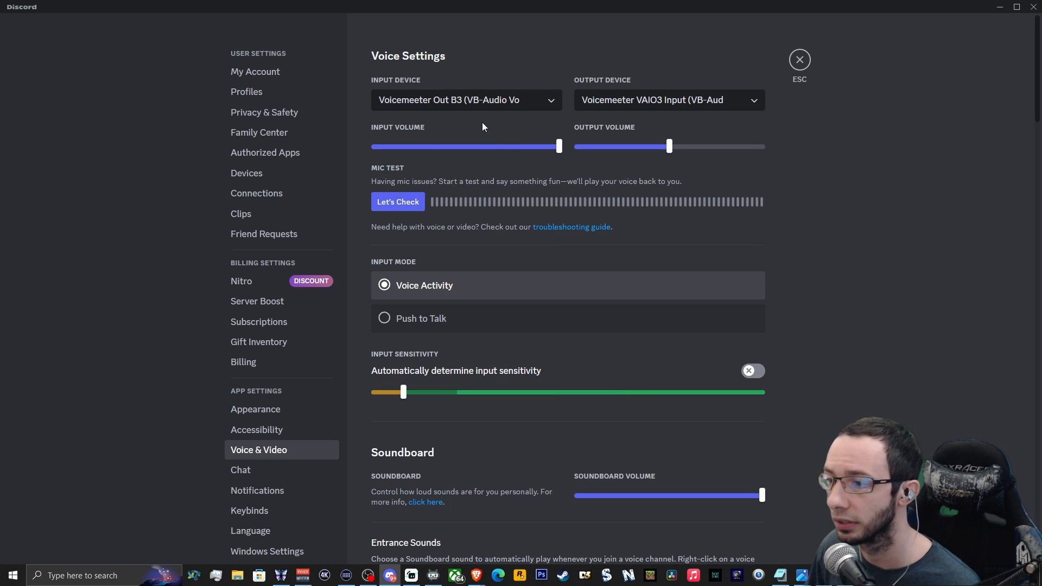
pyautogui.click(710, 103)
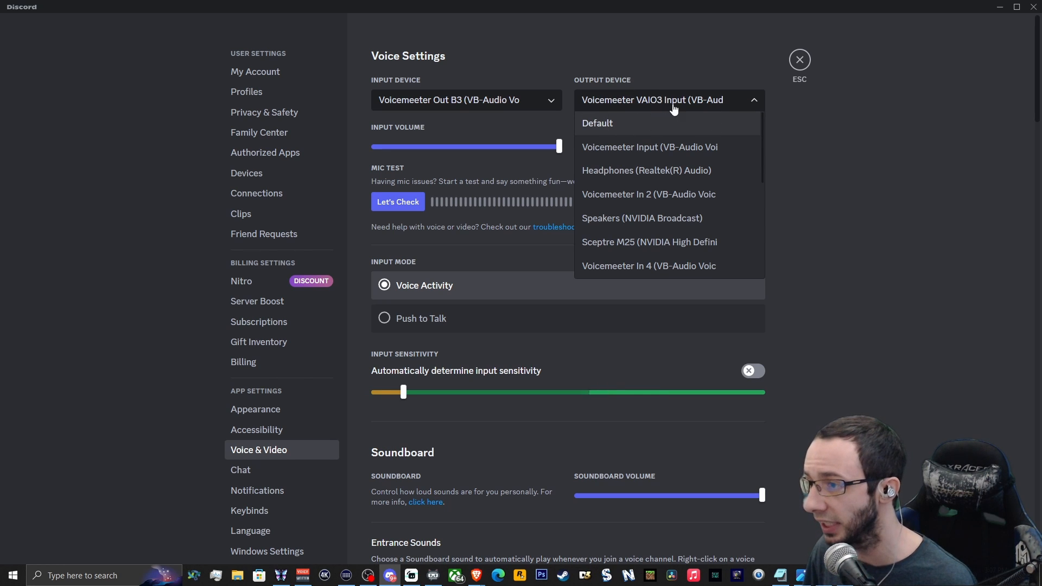
pyautogui.click(802, 128)
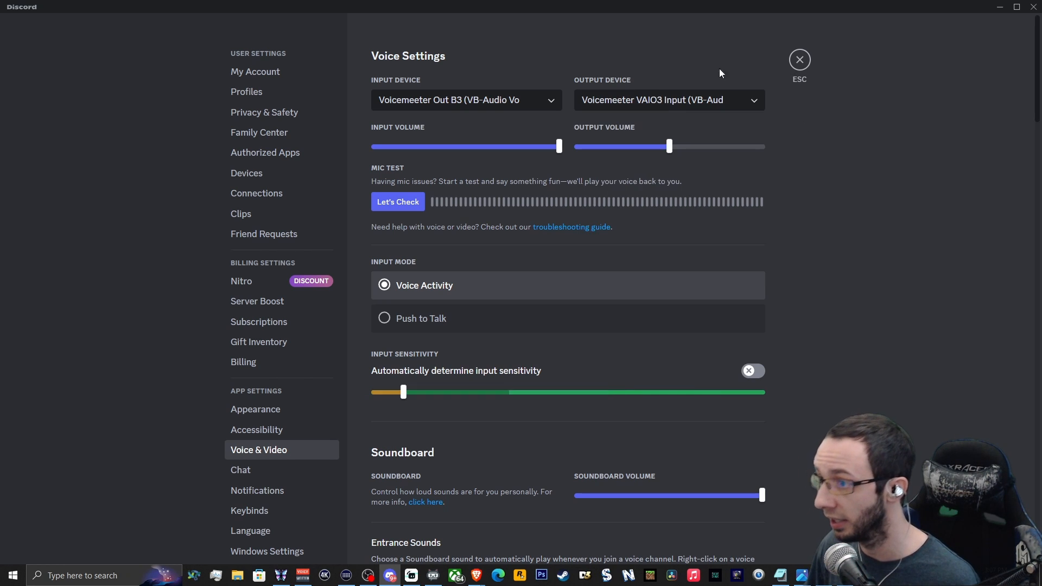
# Clear Discord from the screen, switch to Voicemeeter Potato, and close the Windows app volume and device preferences.
pyautogui.click(1000, 6)
pyautogui.click(795, 37)
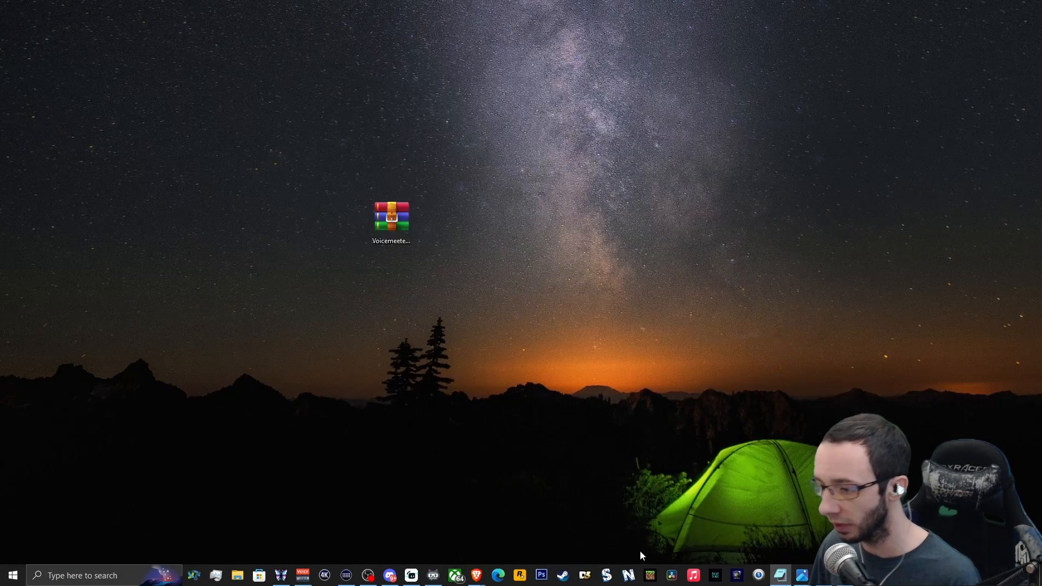
pyautogui.click(301, 575)
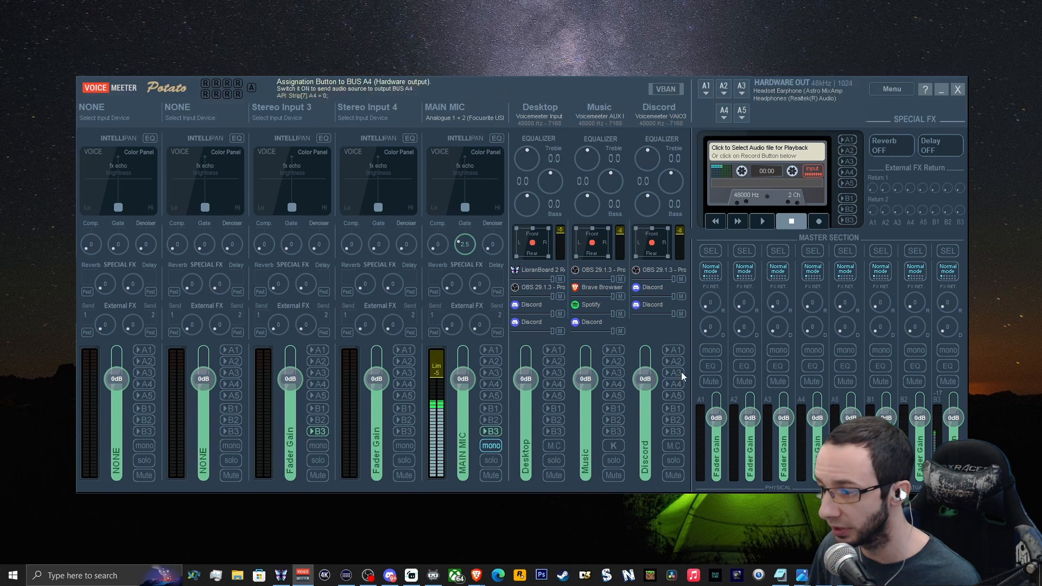
pyautogui.hotkey('alt', 'Tab')
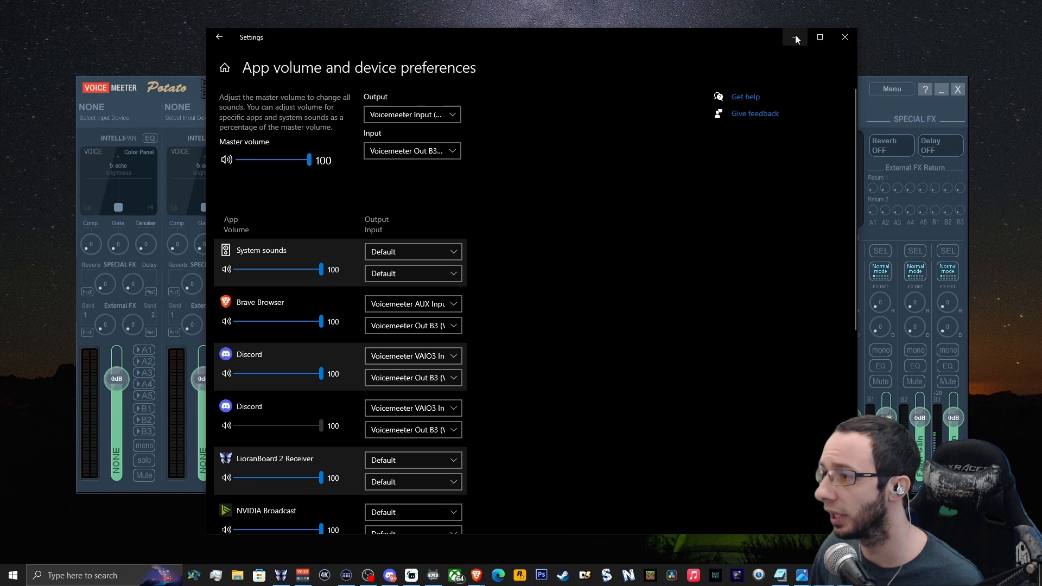
pyautogui.click(845, 36)
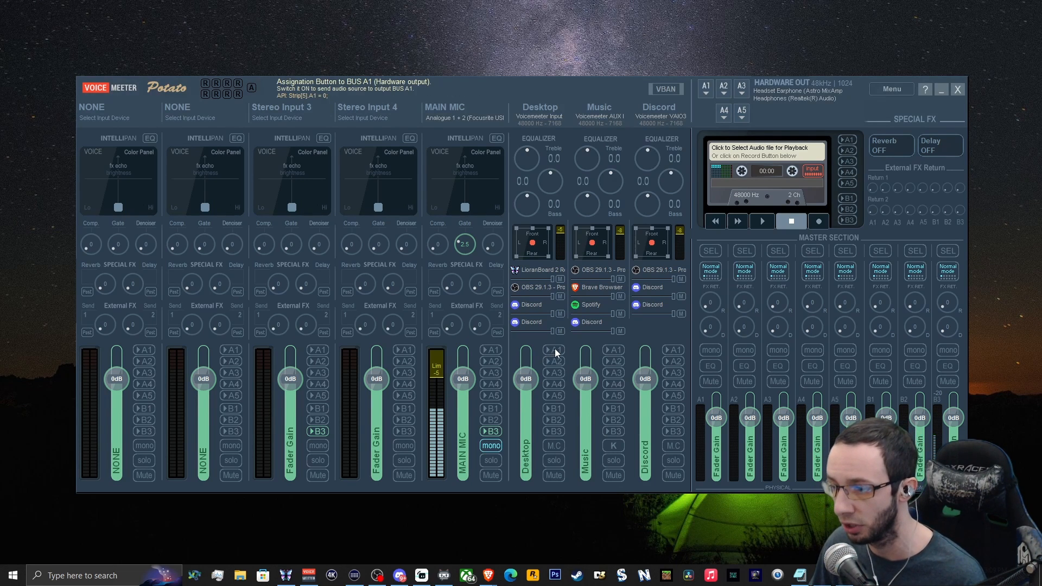
# Route the Desktop, Music and Discord channels to hardware outputs A1 and A2.
pyautogui.click(615, 351)
pyautogui.click(671, 350)
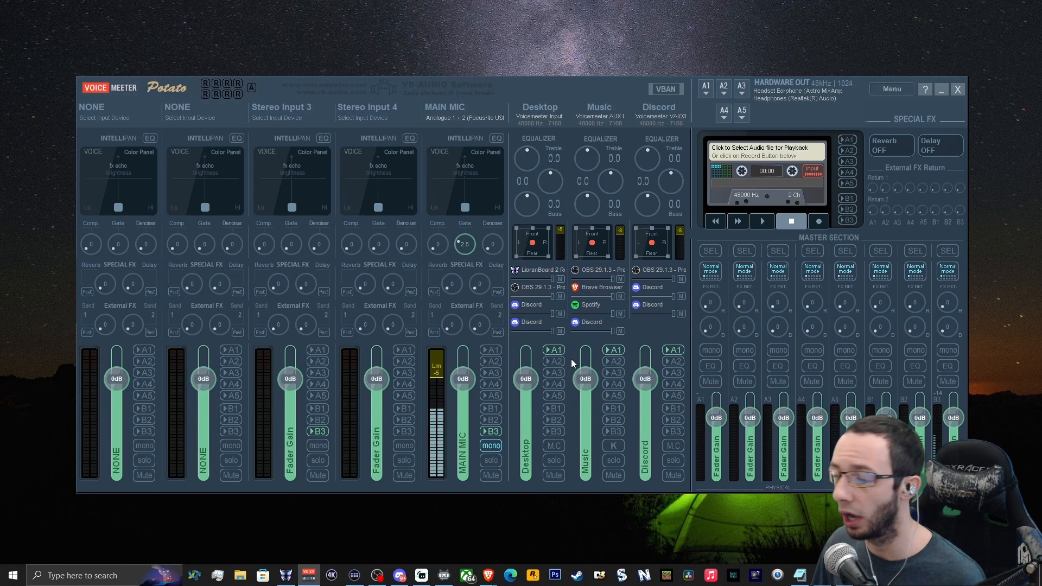
pyautogui.click(553, 361)
pyautogui.click(613, 361)
pyautogui.click(673, 361)
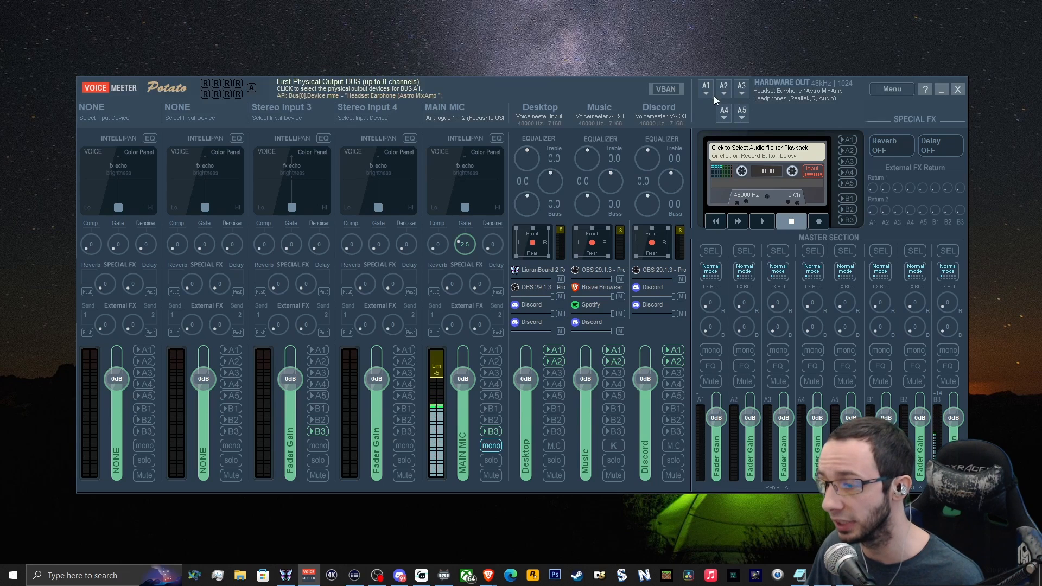
# Try routing the Music channel to hardware outputs A3, A4 and A5, and remove those assignments again.
pyautogui.click(618, 373)
pyautogui.click(615, 385)
pyautogui.click(615, 395)
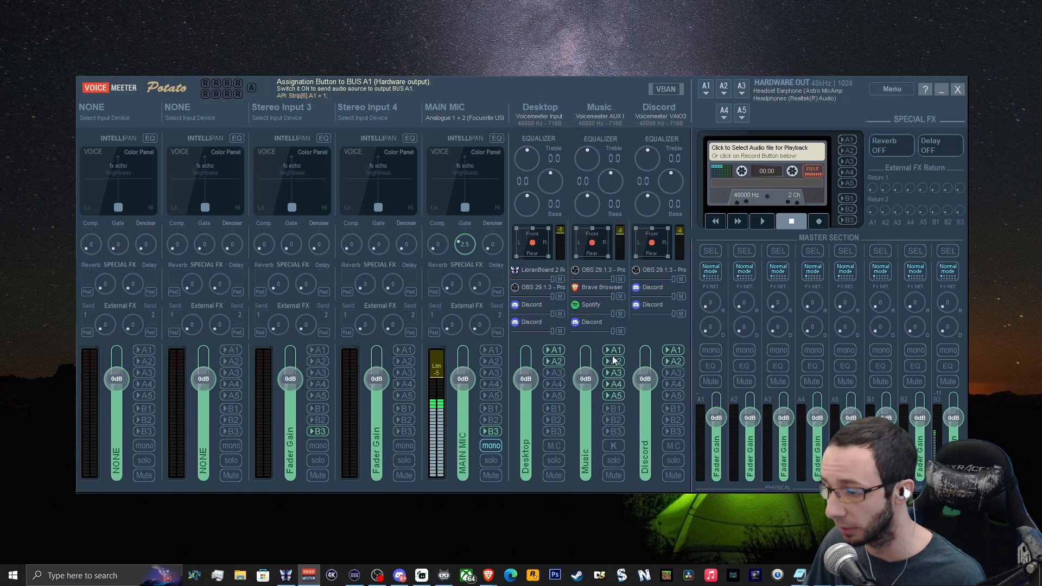
pyautogui.click(616, 393)
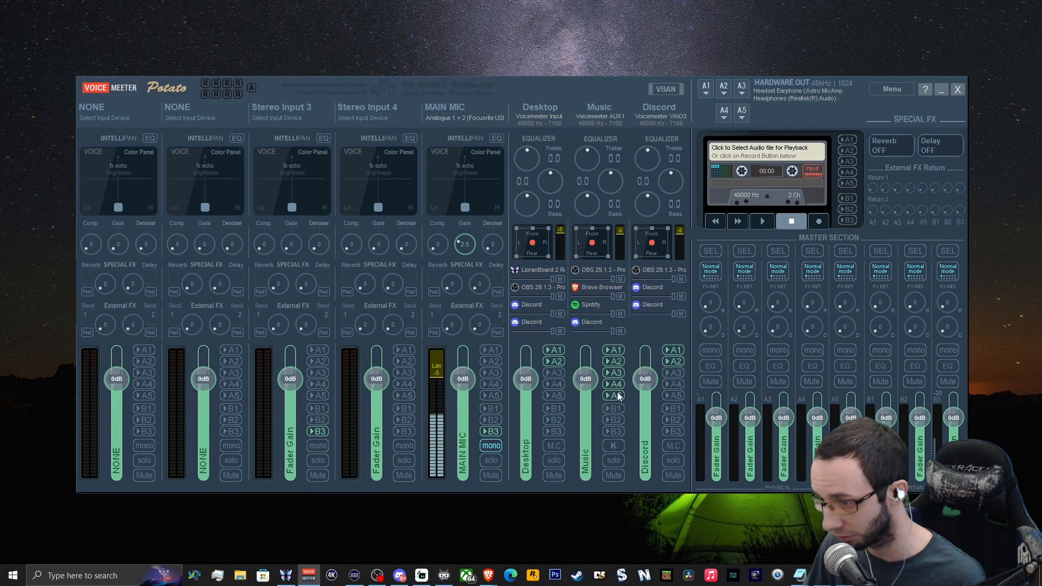
pyautogui.click(615, 384)
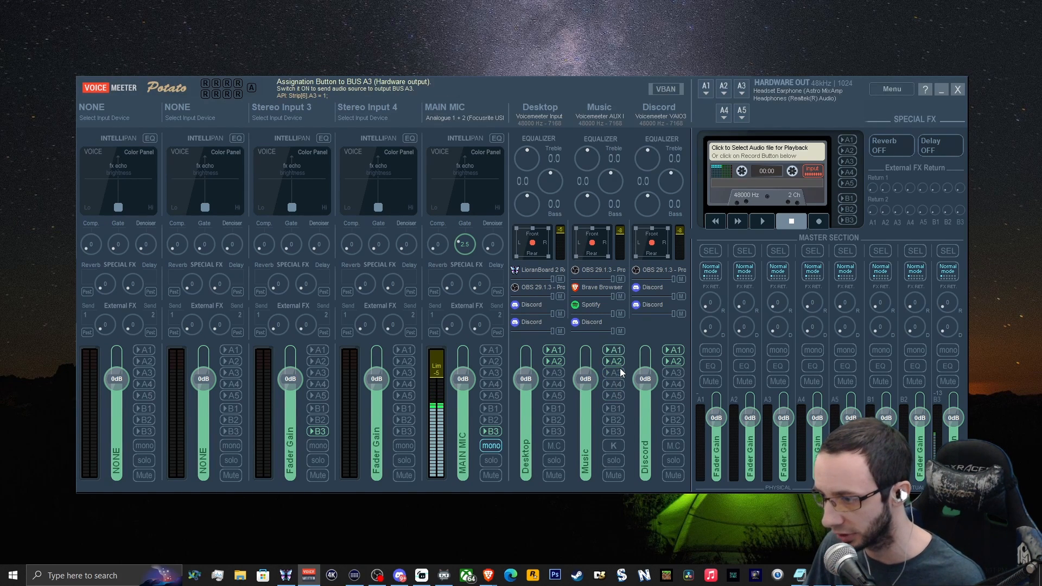
# Switch off the A2 assignment on the Desktop, Music and Discord channels, keeping each routed to A1.
pyautogui.click(615, 363)
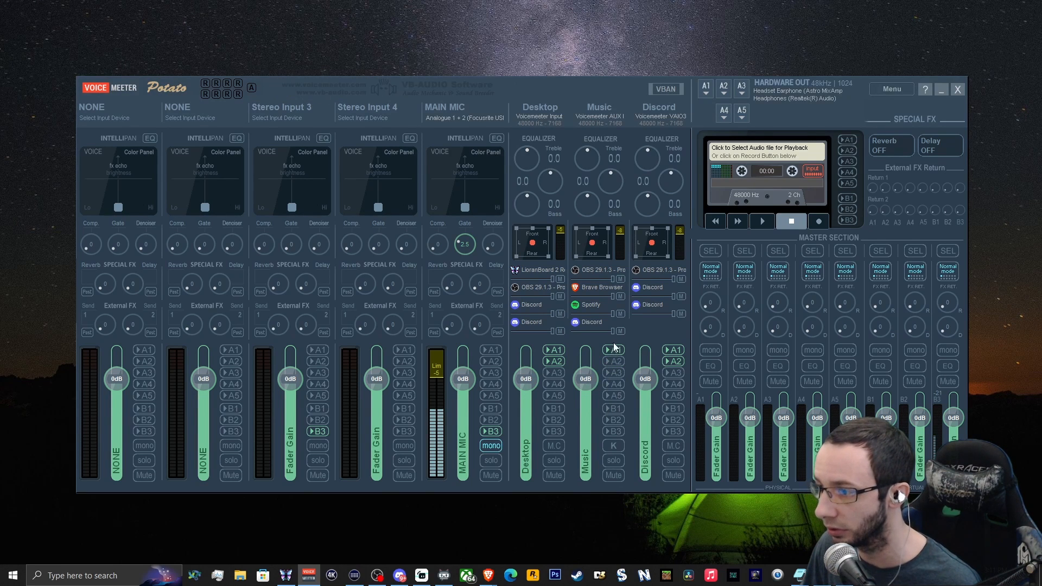
pyautogui.click(614, 350)
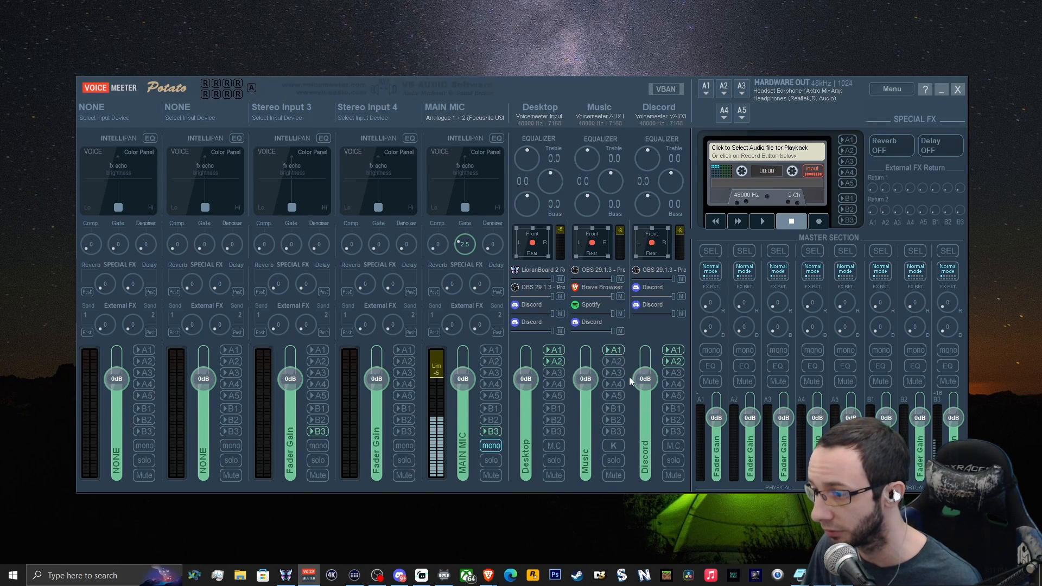
pyautogui.click(675, 362)
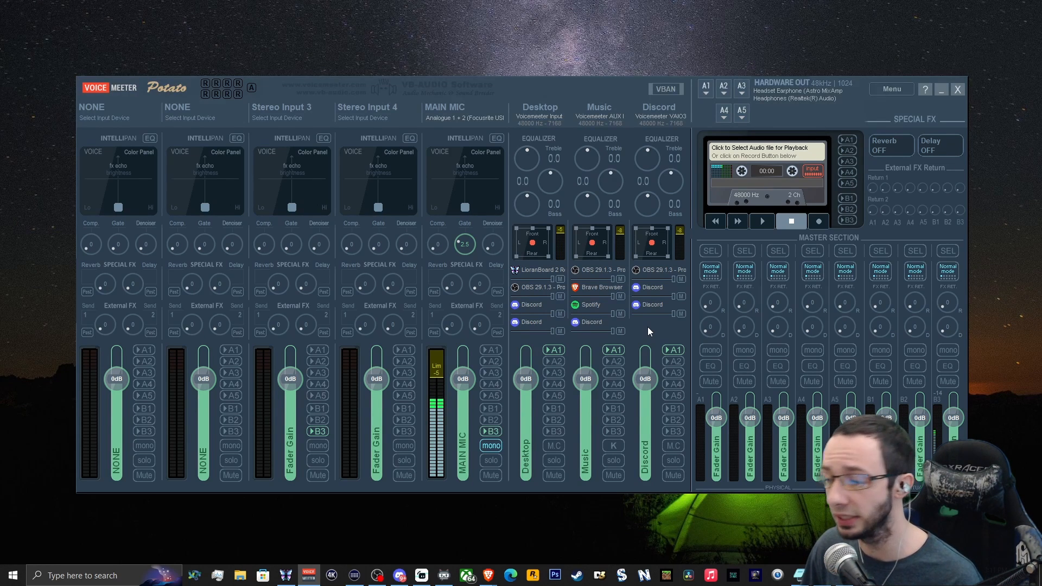
# Turn the MAIN MIC channel's B3 virtual output assignment off and back on to demonstrate the microphone routing.
pyautogui.click(491, 433)
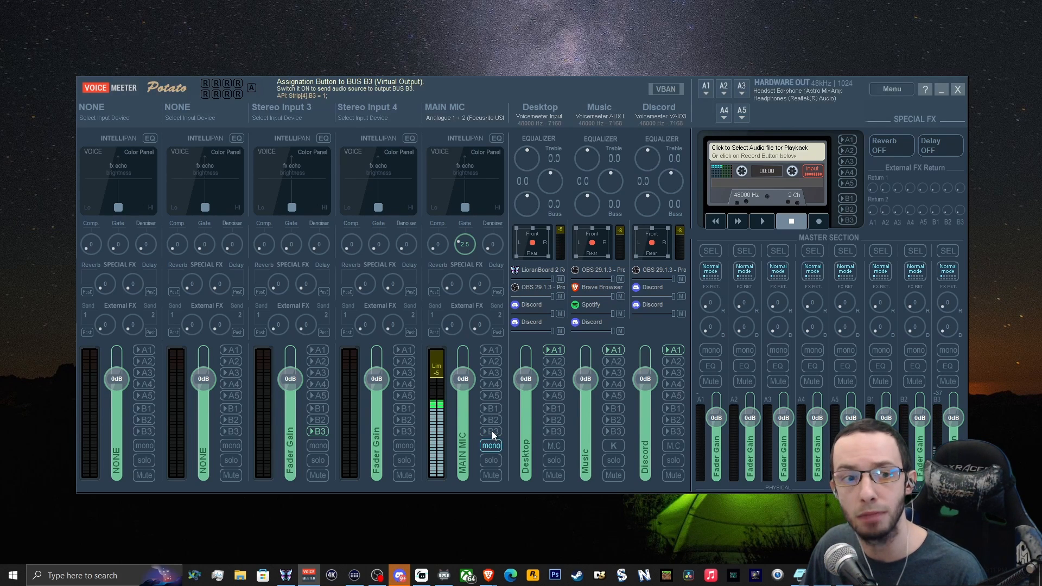
pyautogui.click(492, 432)
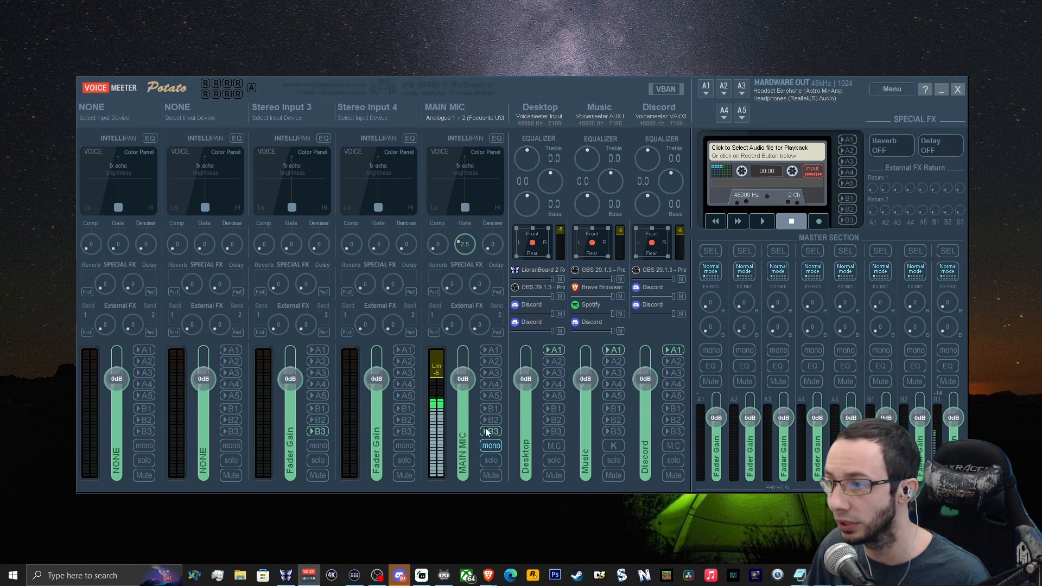
pyautogui.click(485, 432)
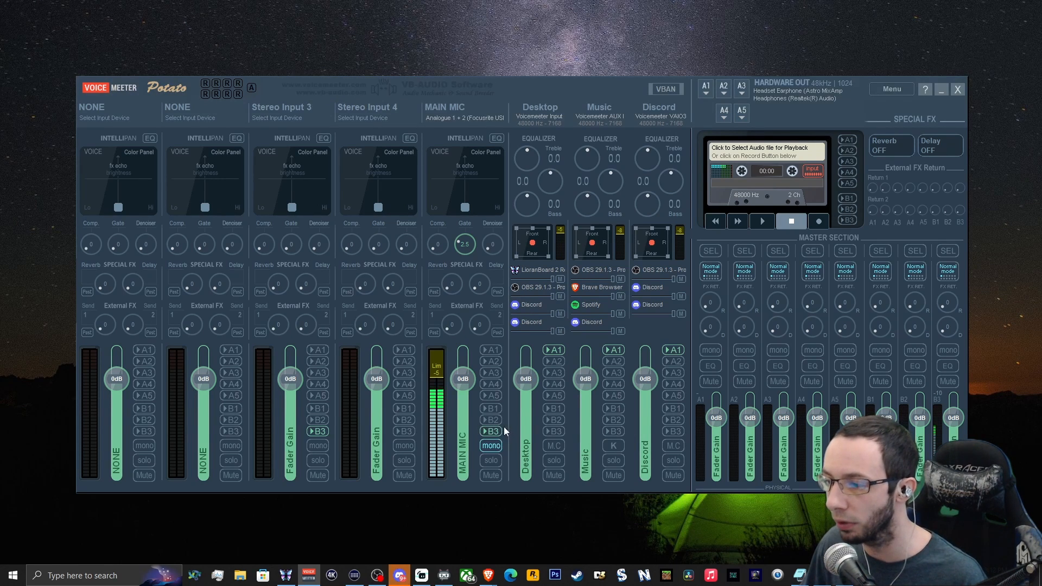
pyautogui.click(484, 431)
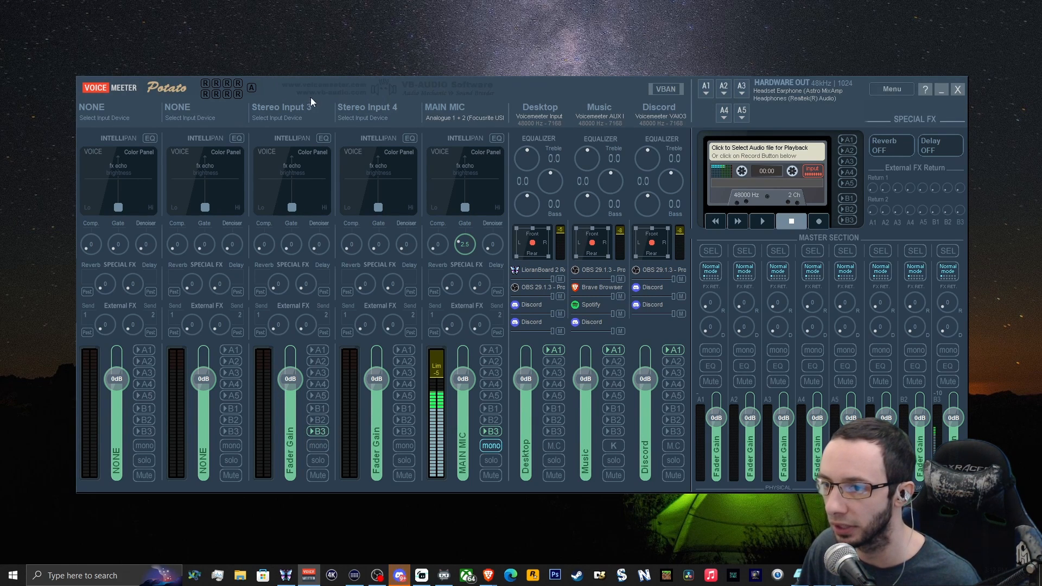
# On Stereo Input 3, switch off the B3 assignment and enable B2, A3 and A2.
pyautogui.click(317, 432)
pyautogui.click(317, 420)
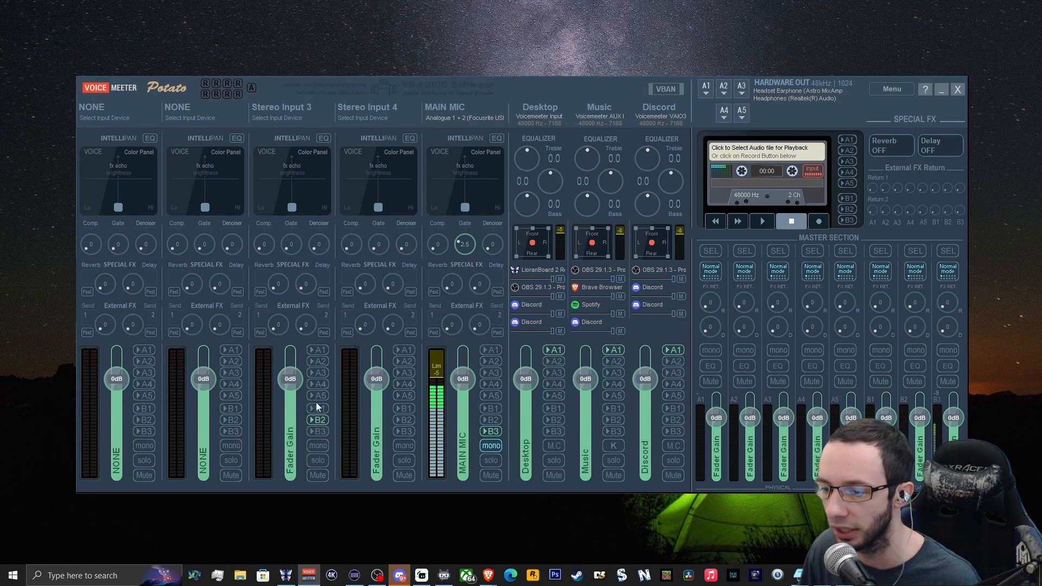
pyautogui.click(318, 373)
pyautogui.click(318, 362)
# Try assigning the unused second hardware input channel to A3, A5 and B2, and remove those assignments again.
pyautogui.click(233, 373)
pyautogui.click(232, 396)
pyautogui.click(234, 421)
pyautogui.click(233, 373)
pyautogui.click(232, 396)
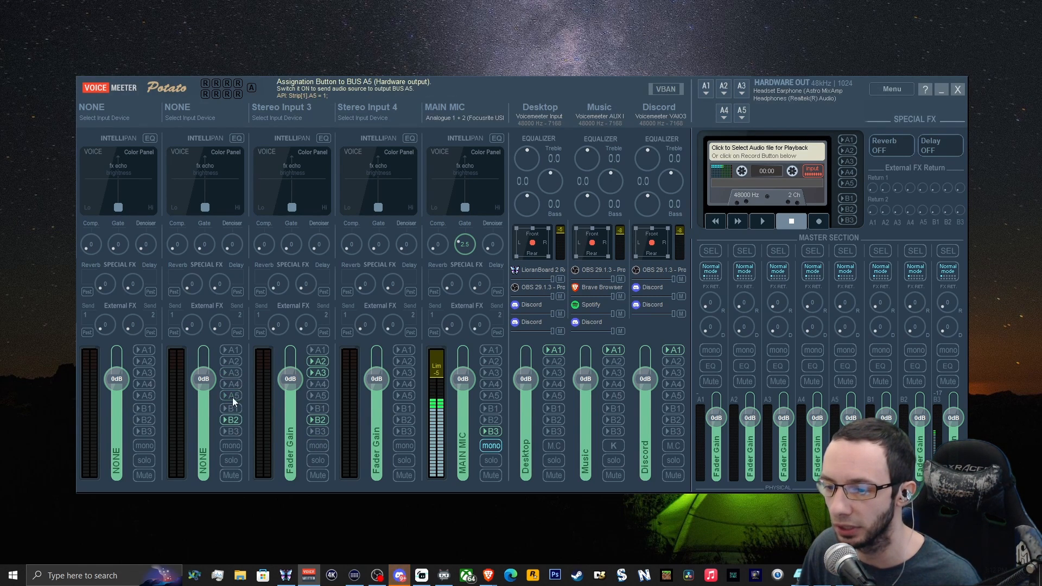
pyautogui.click(232, 420)
# Remove the A2, A3 and B2 assignments from Stereo Input 3.
pyautogui.click(318, 362)
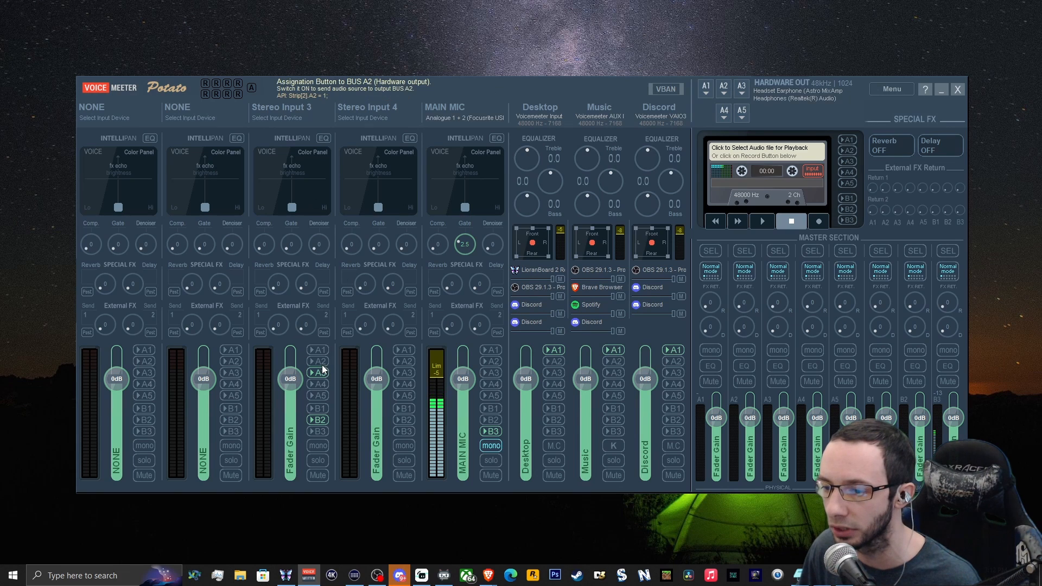
pyautogui.click(318, 373)
pyautogui.click(317, 420)
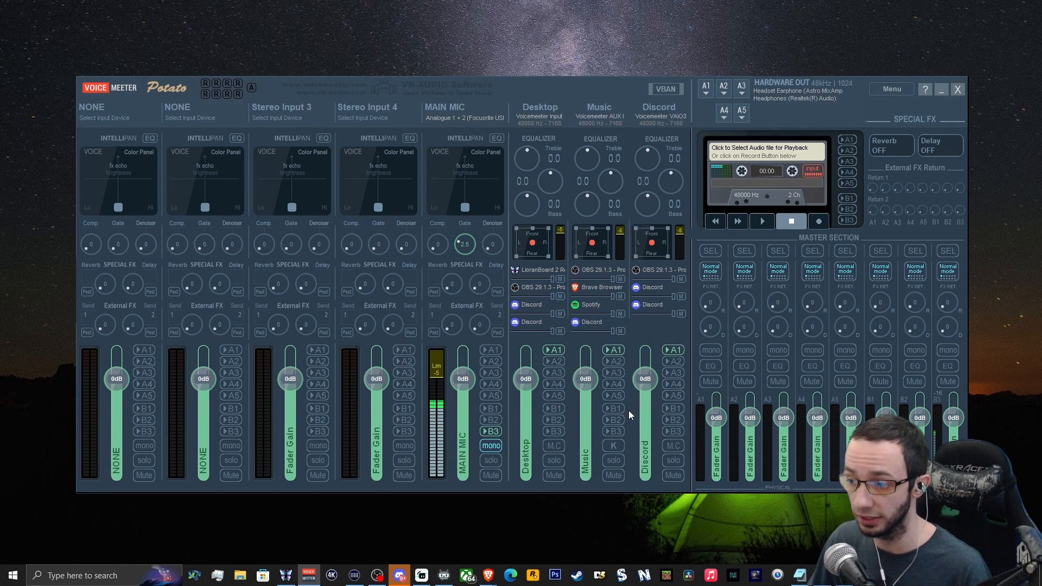
# Toggle the Desktop channel's A1 and A2 assignments and restore both, leaving the MAIN MIC channel routed to B3.
pyautogui.click(556, 351)
pyautogui.click(555, 349)
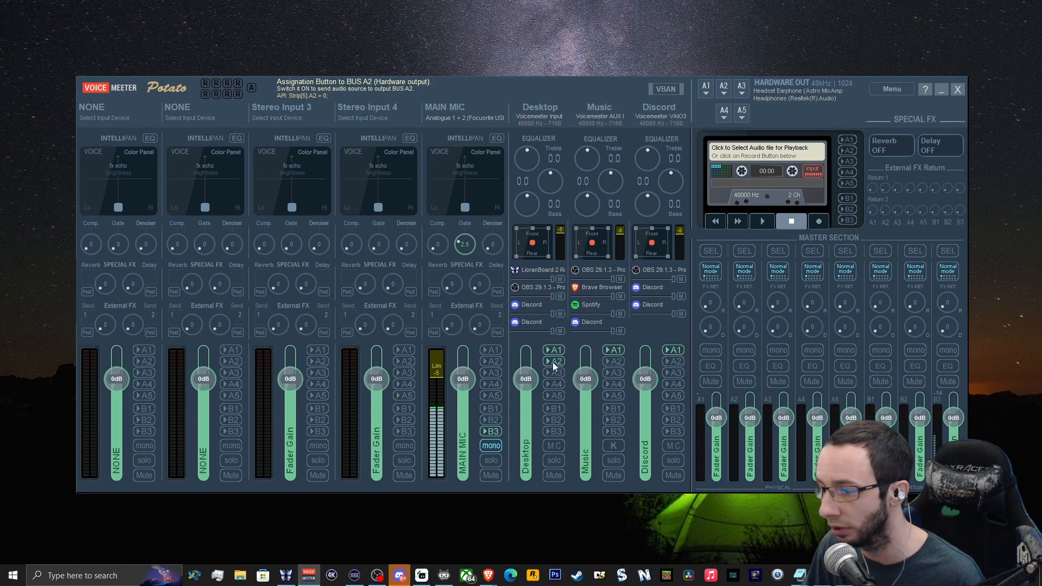
pyautogui.click(553, 361)
pyautogui.click(555, 362)
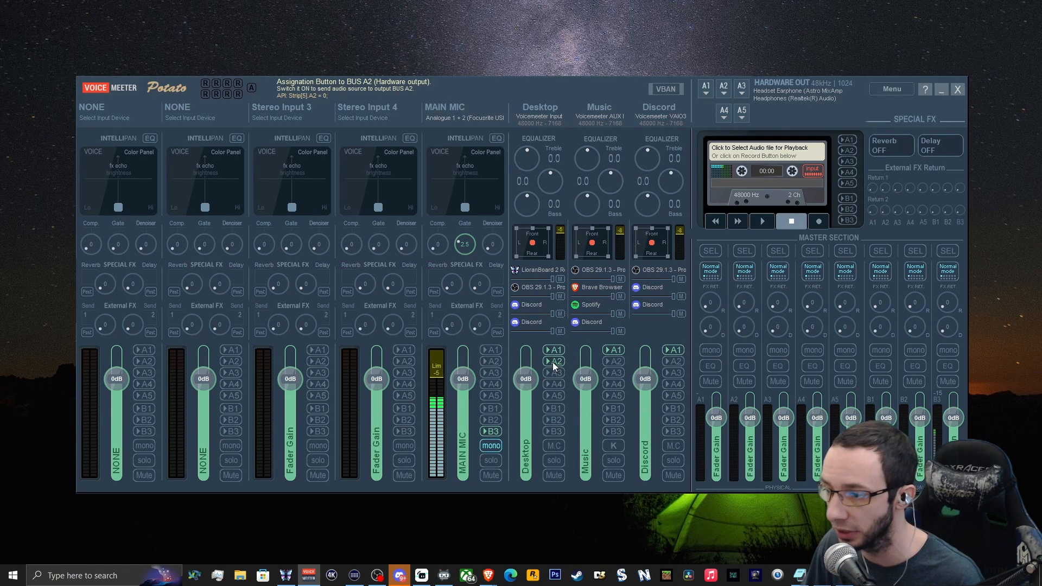
pyautogui.click(495, 431)
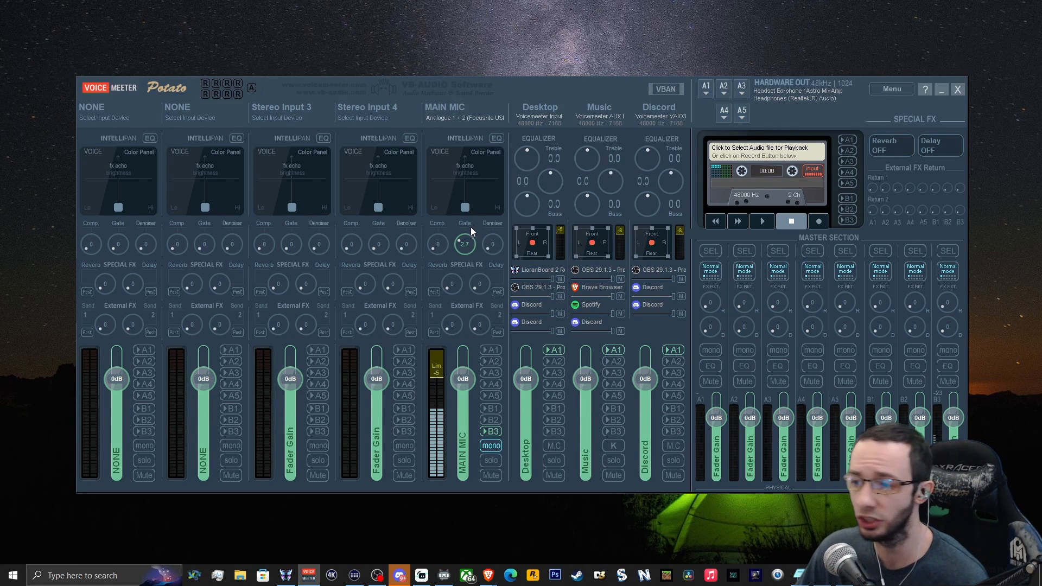
# Adjust the MAIN MIC channel's Gate to 2.5 and its limiter to -5.
pyautogui.moveTo(461, 244)
pyautogui.mouseDown()
pyautogui.moveTo(461, 255)
pyautogui.moveTo(458, 243)
pyautogui.mouseUp()
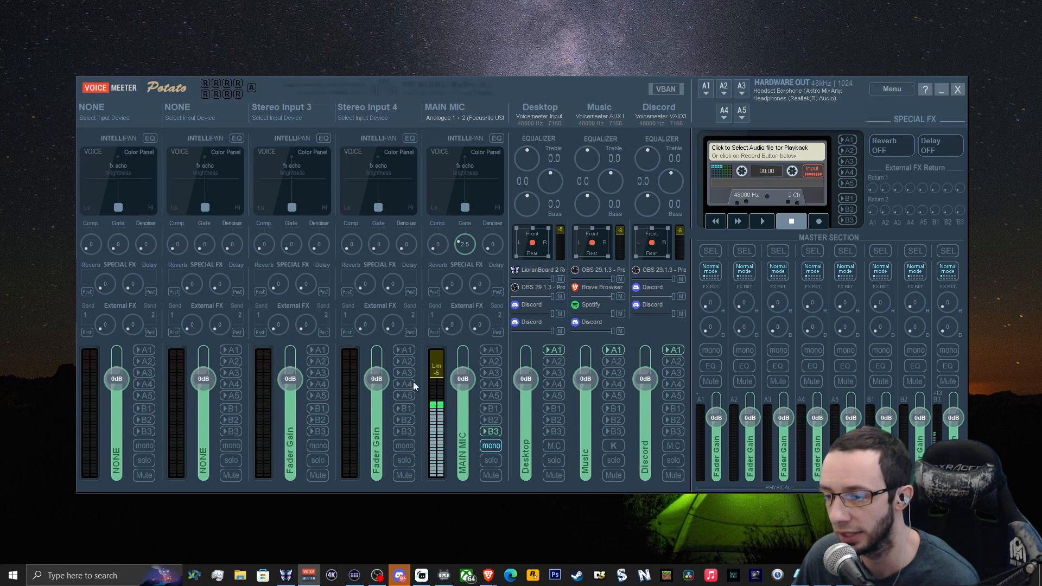
pyautogui.moveTo(458, 245); pyautogui.dragTo(458, 243)
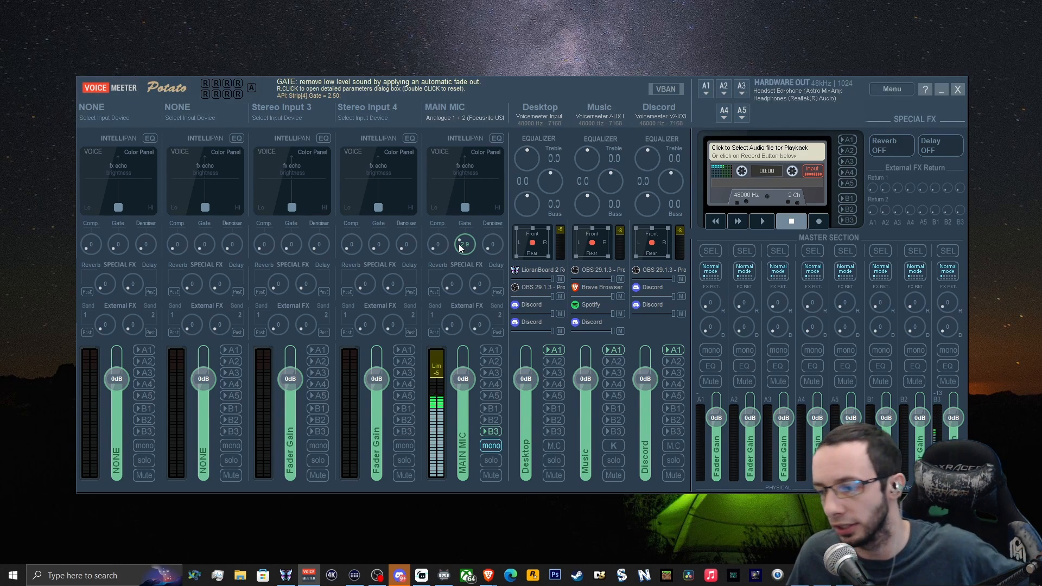
pyautogui.scroll(4, 457, 243)
pyautogui.moveTo(457, 242); pyautogui.dragTo(459, 241)
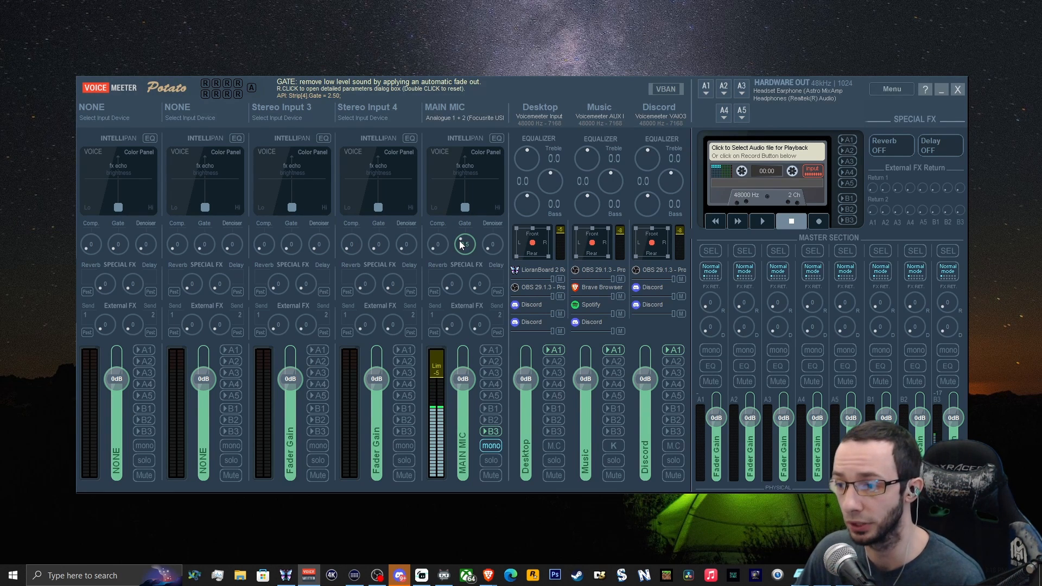
pyautogui.moveTo(459, 240); pyautogui.dragTo(458, 245)
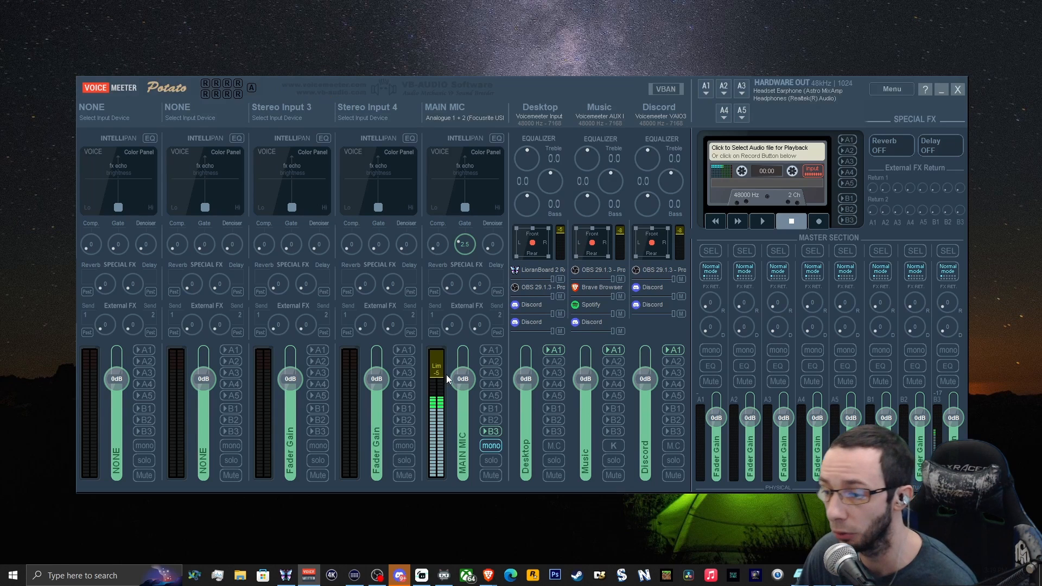
pyautogui.moveTo(439, 375); pyautogui.dragTo(438, 379)
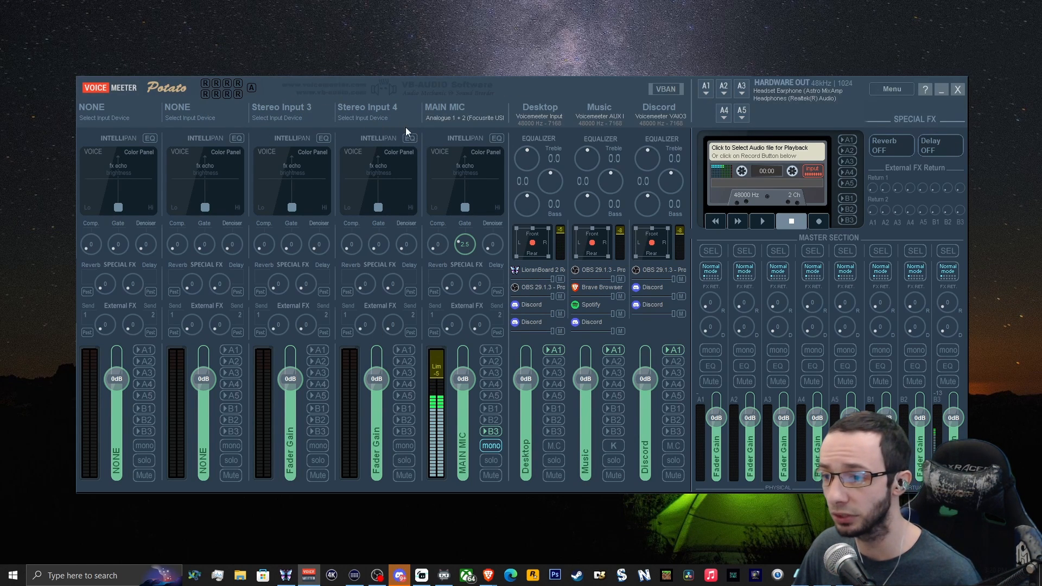
# Try assigning Stereo Input 4 to the B3 virtual output, and remove that assignment again.
pyautogui.click(408, 432)
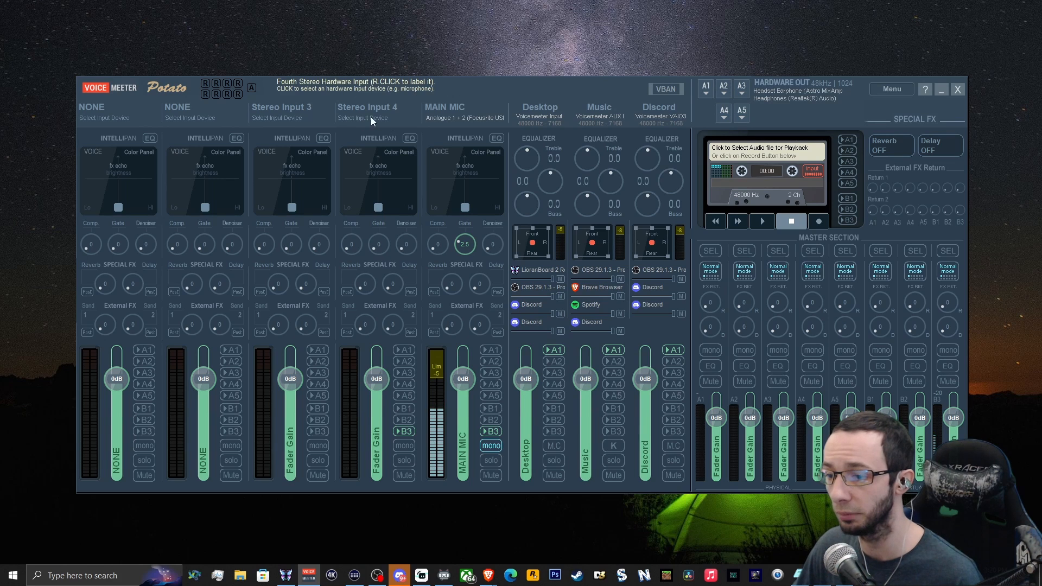
pyautogui.click(405, 433)
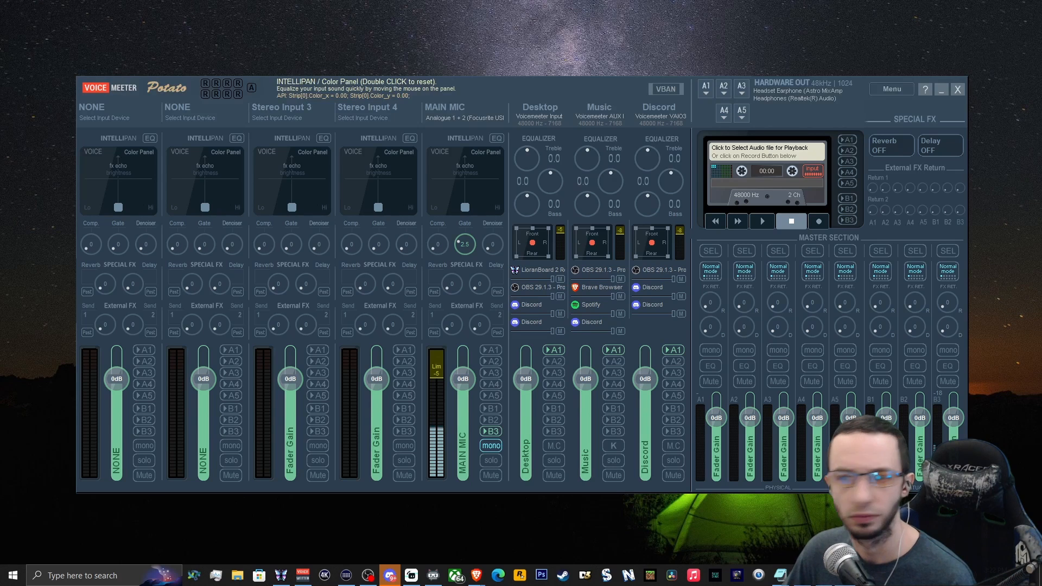
# Examine the playback and recording device lists in the Windows Sound dialog for the VB-Audio Virtual Cable devices.
pyautogui.moveTo(0, 124); pyautogui.dragTo(595, 145)
pyautogui.click(463, 164)
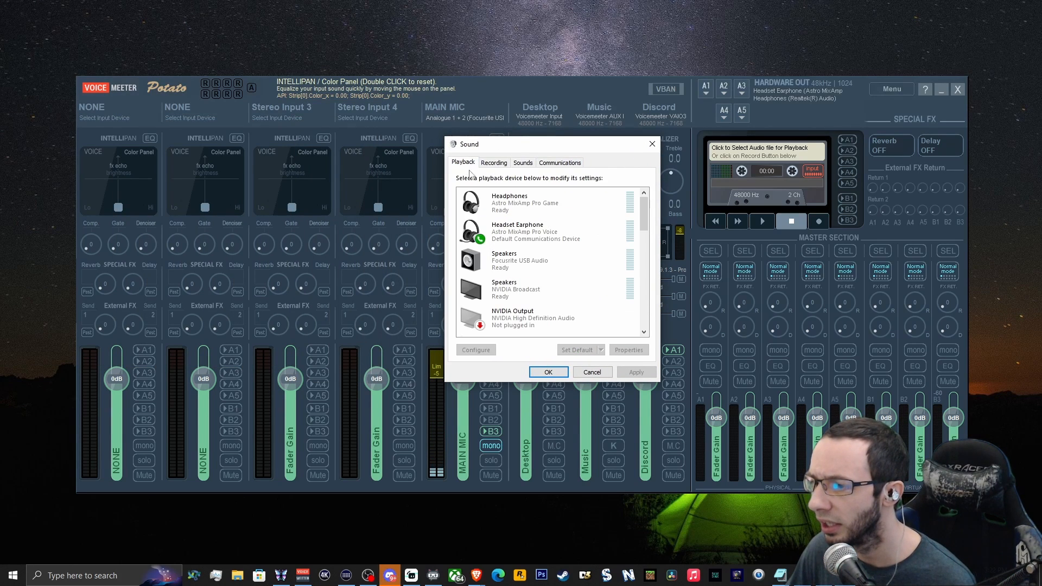
pyautogui.scroll(-2, 548, 311)
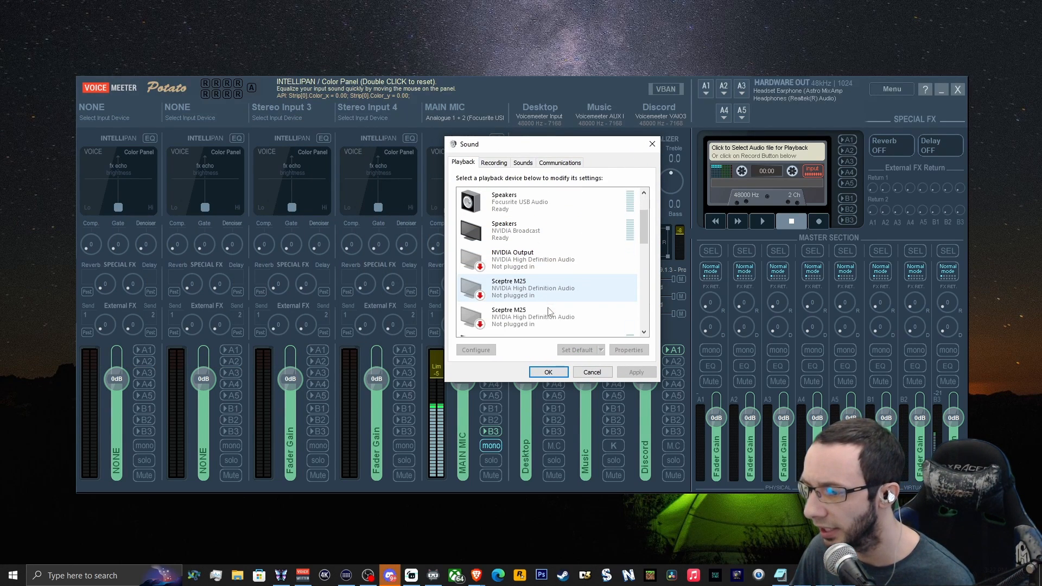
pyautogui.scroll(-5, 546, 306)
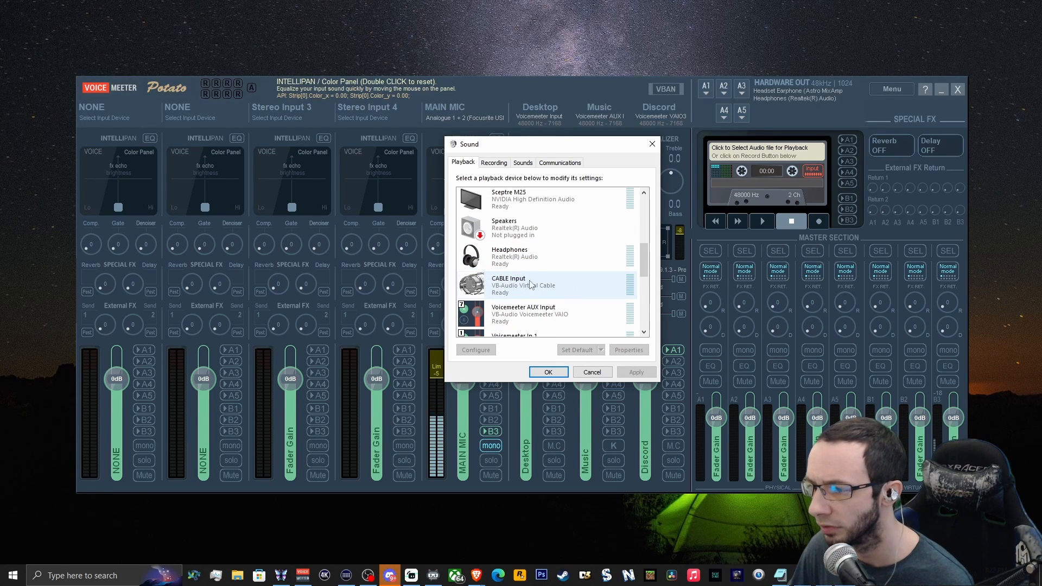
pyautogui.click(493, 162)
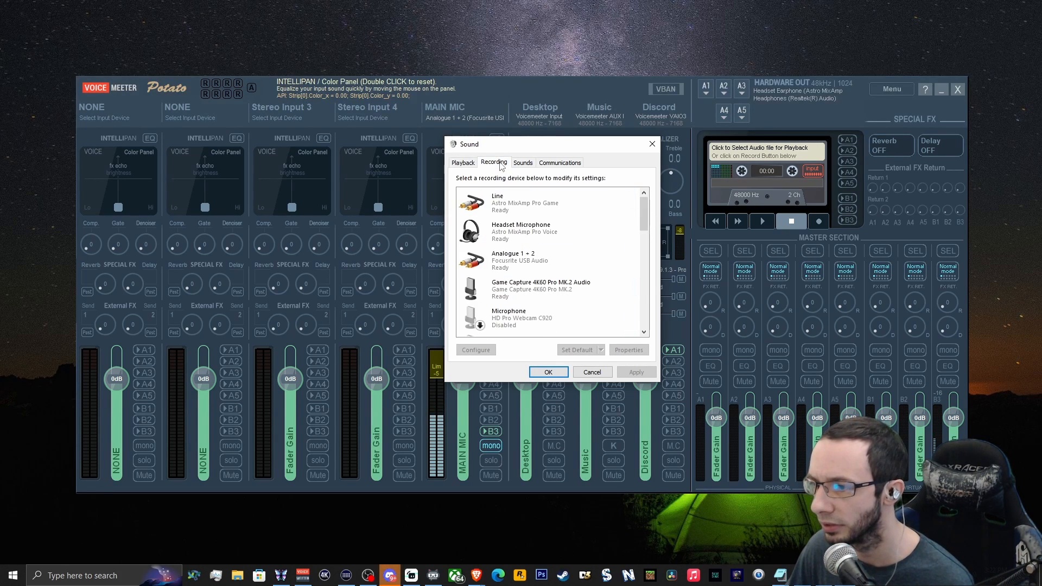
pyautogui.scroll(-4, 516, 242)
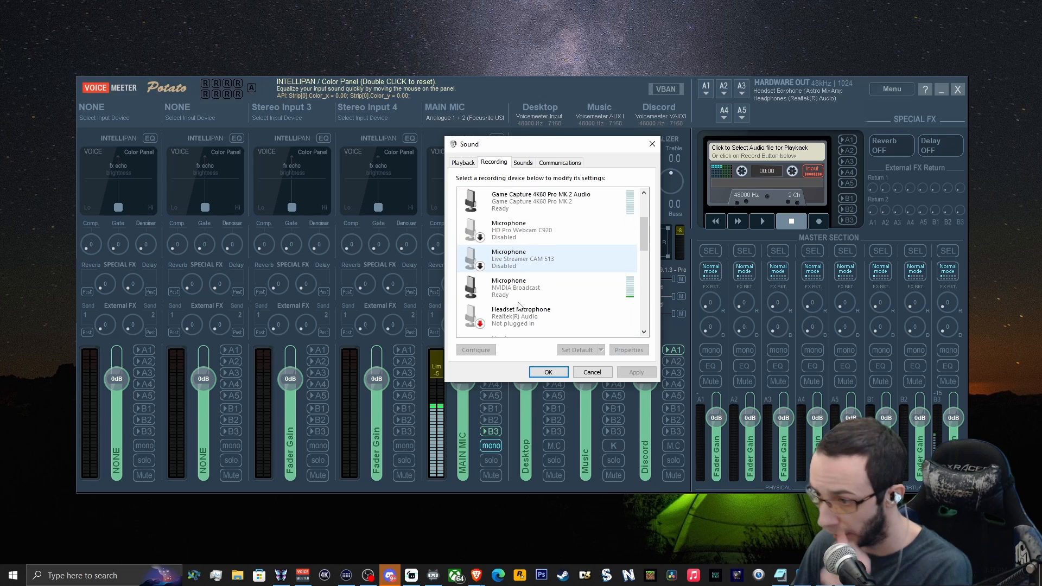
pyautogui.scroll(-2, 520, 306)
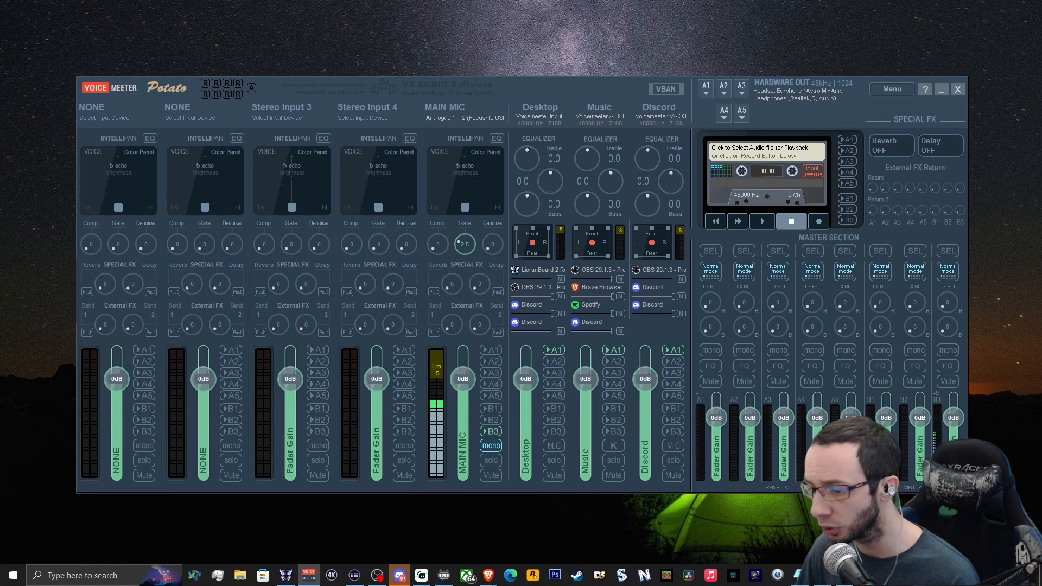
# Open the app volume and device preferences in the Windows sound settings and check which master output devices are available.
pyautogui.rightClick(974, 575)
pyautogui.click(977, 505)
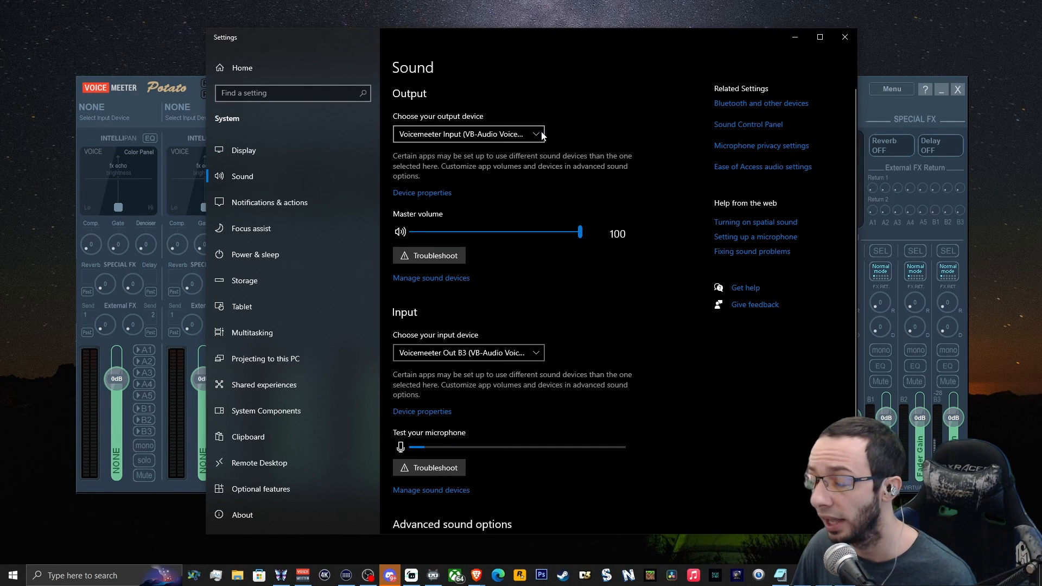
pyautogui.scroll(-2, 521, 477)
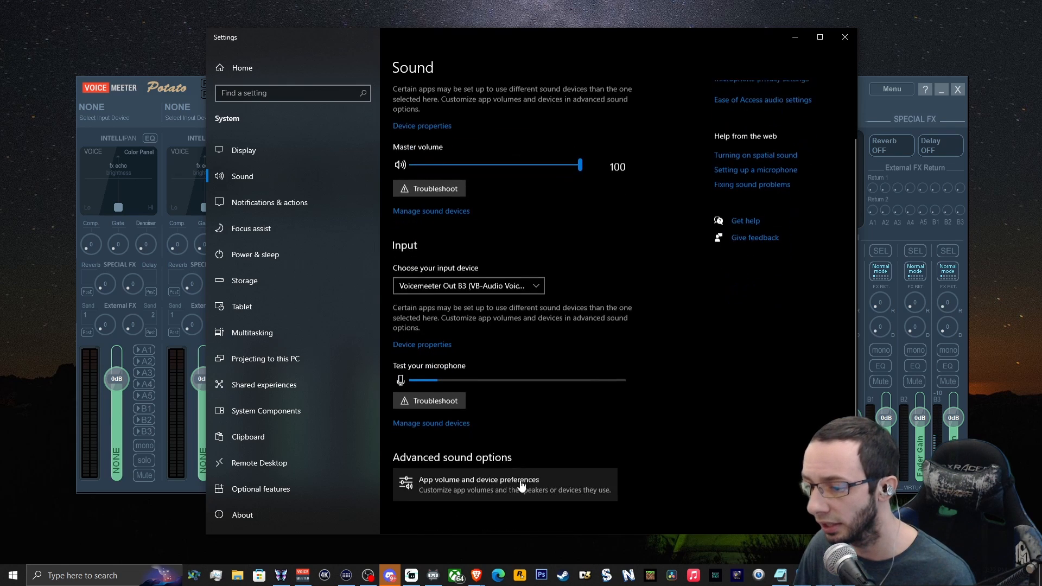
pyautogui.click(520, 487)
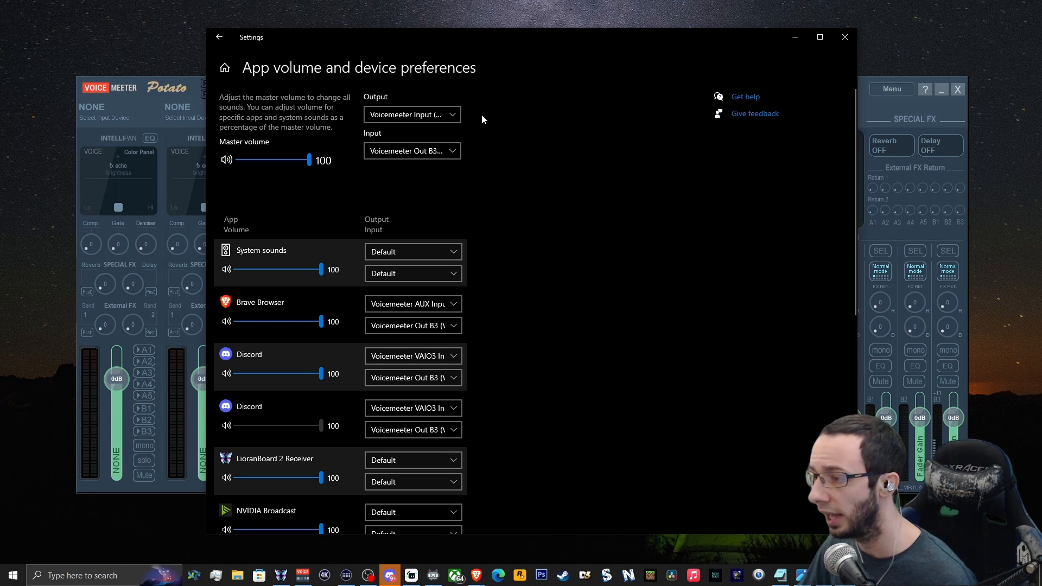
pyautogui.click(453, 116)
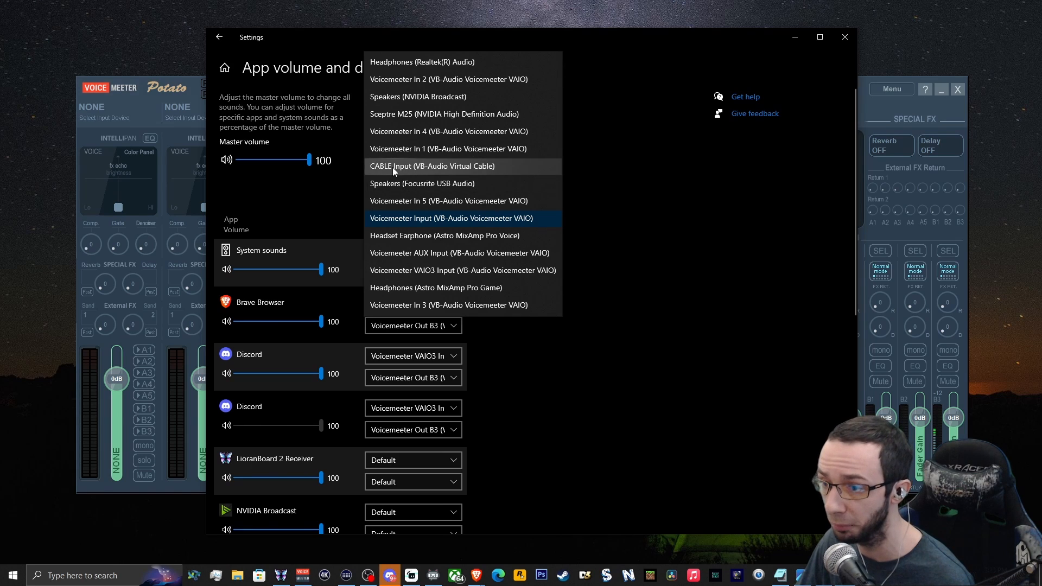
pyautogui.click(629, 174)
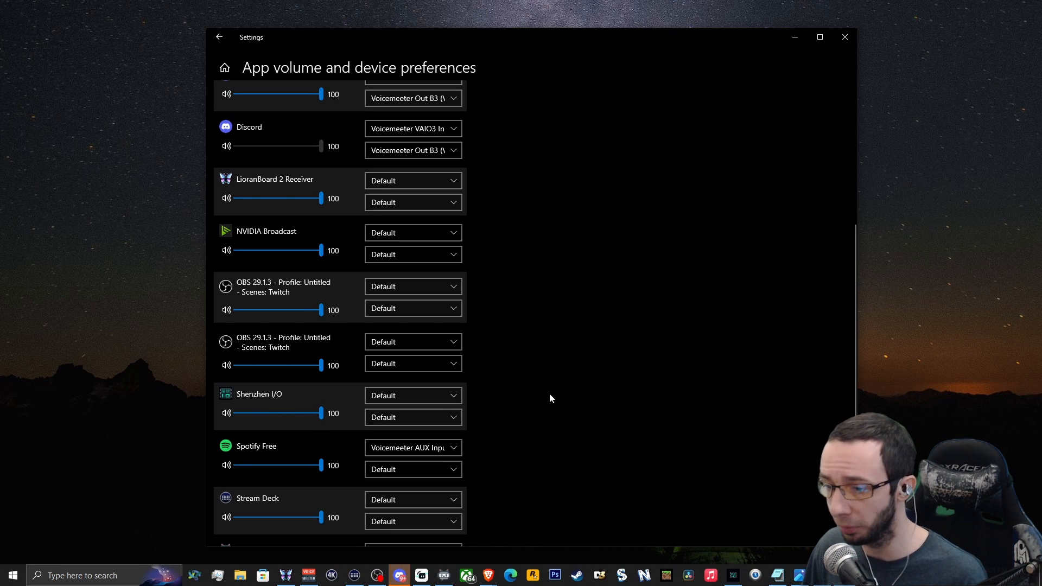
# Set Shenzhen I/O's output to CABLE Input (VB-Audio Virtual Cable) and its input to Voicemeeter Out B3, and minimize Settings.
pyautogui.scroll(-3, 517, 394)
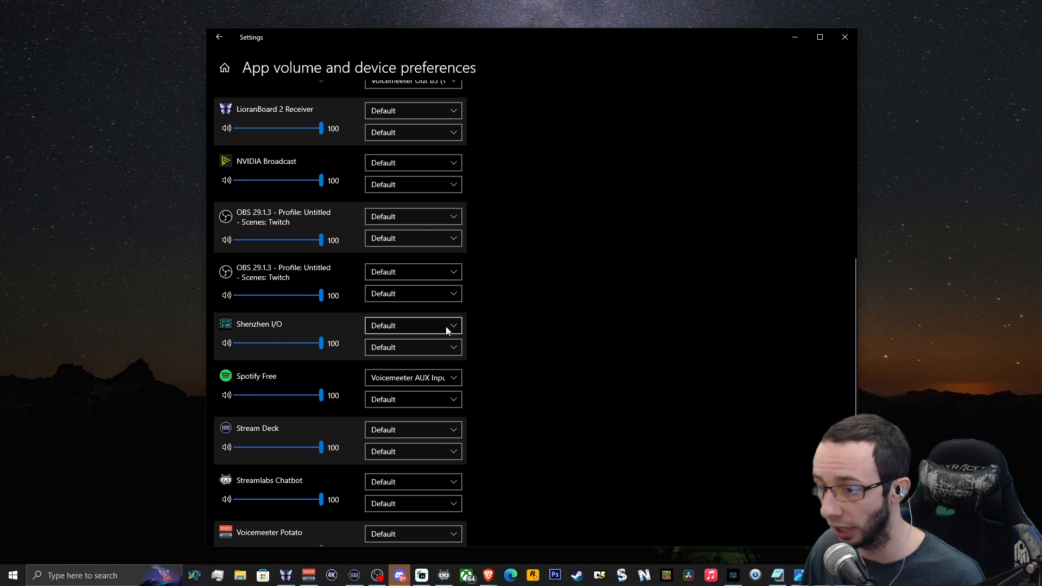
pyautogui.click(446, 326)
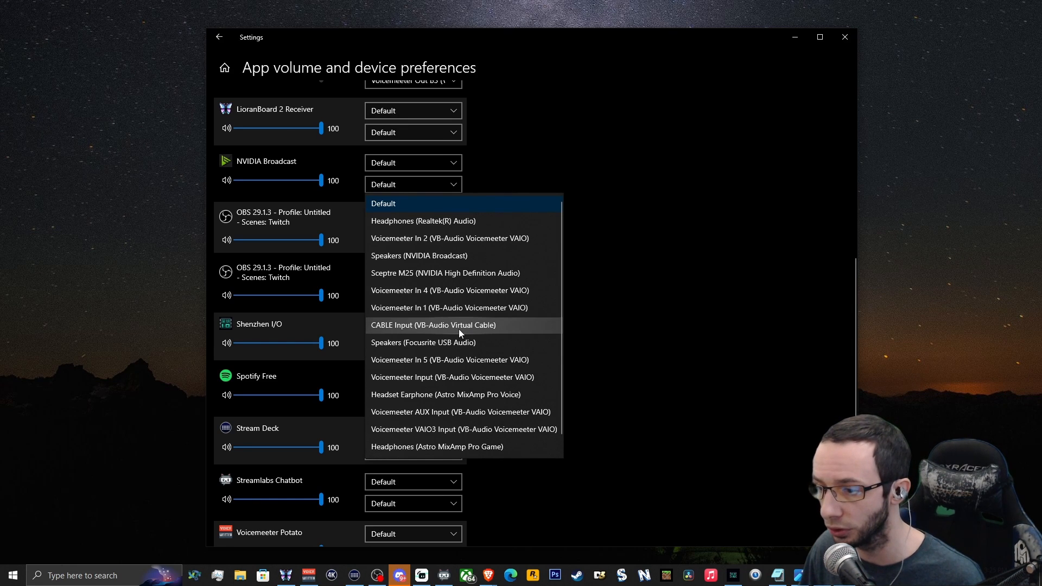
pyautogui.click(428, 327)
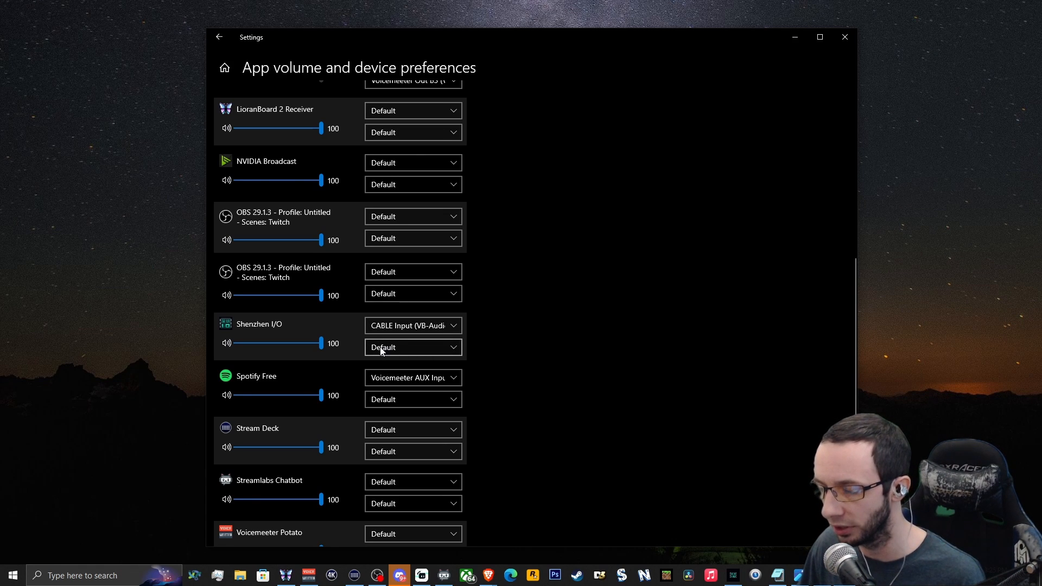
pyautogui.click(401, 351)
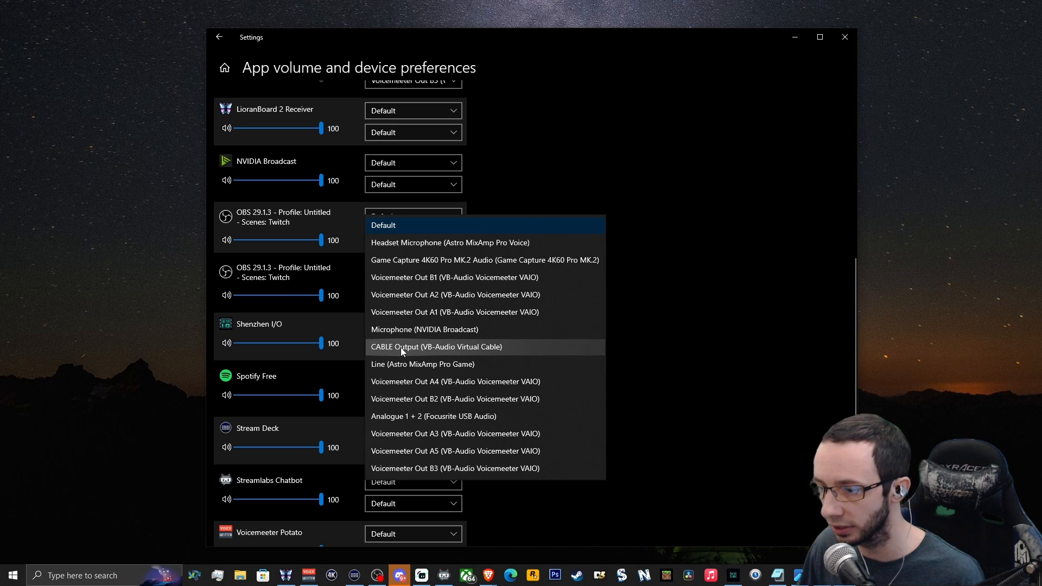
pyautogui.click(410, 470)
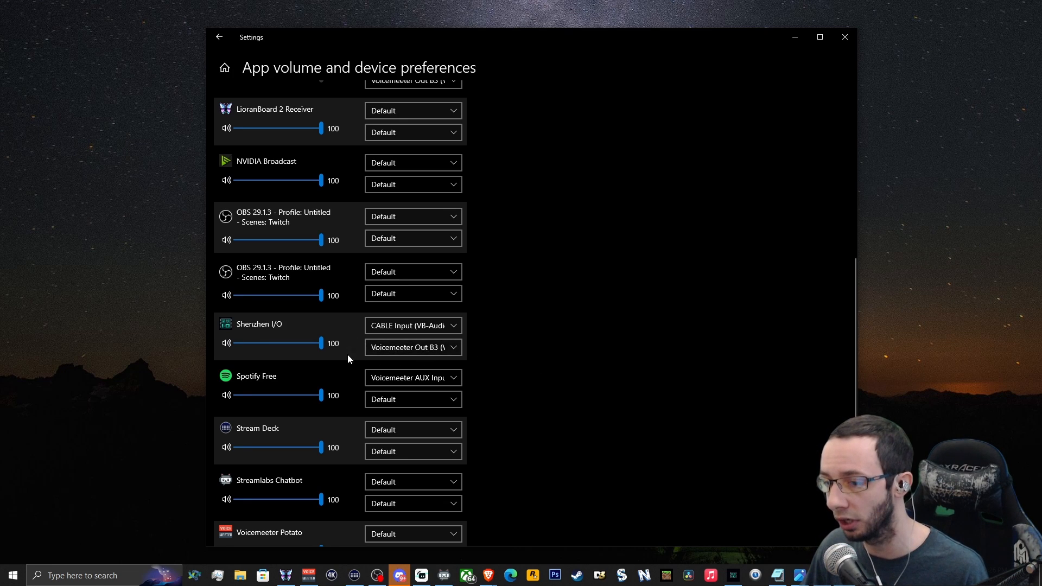
pyautogui.click(794, 36)
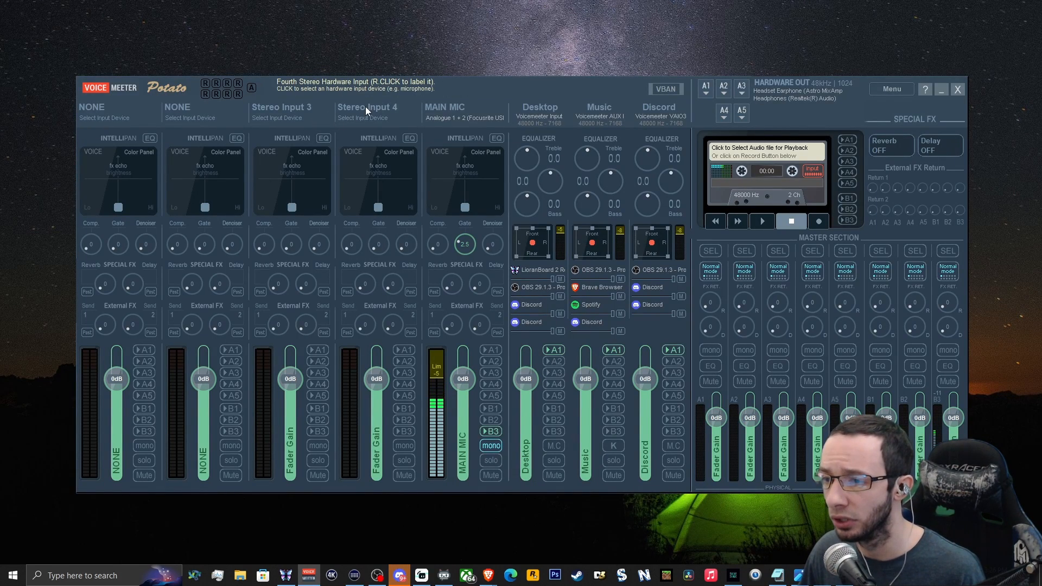
# Label Stereo Input 4 as PC Game and select the WDM device CABLE Output (VB-Audio Virtual Cable) as its input.
pyautogui.click(364, 112)
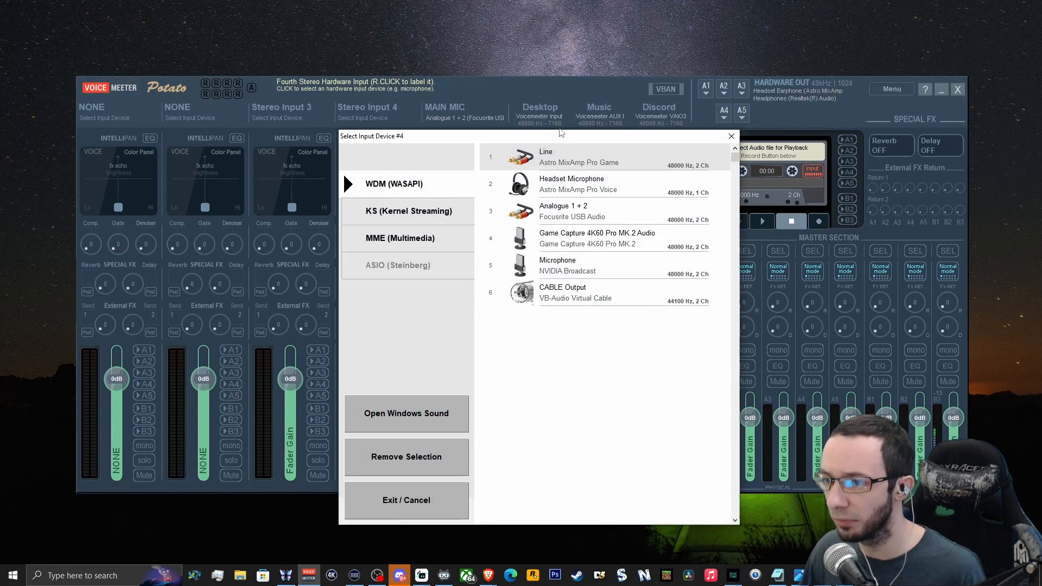
pyautogui.click(731, 136)
pyautogui.rightClick(391, 108)
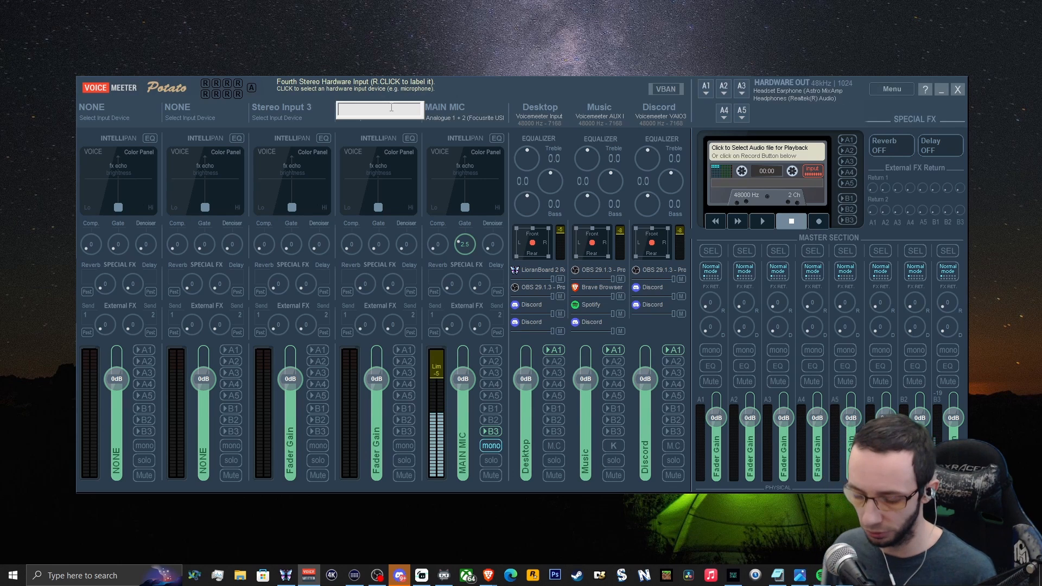
pyautogui.write('PC G')
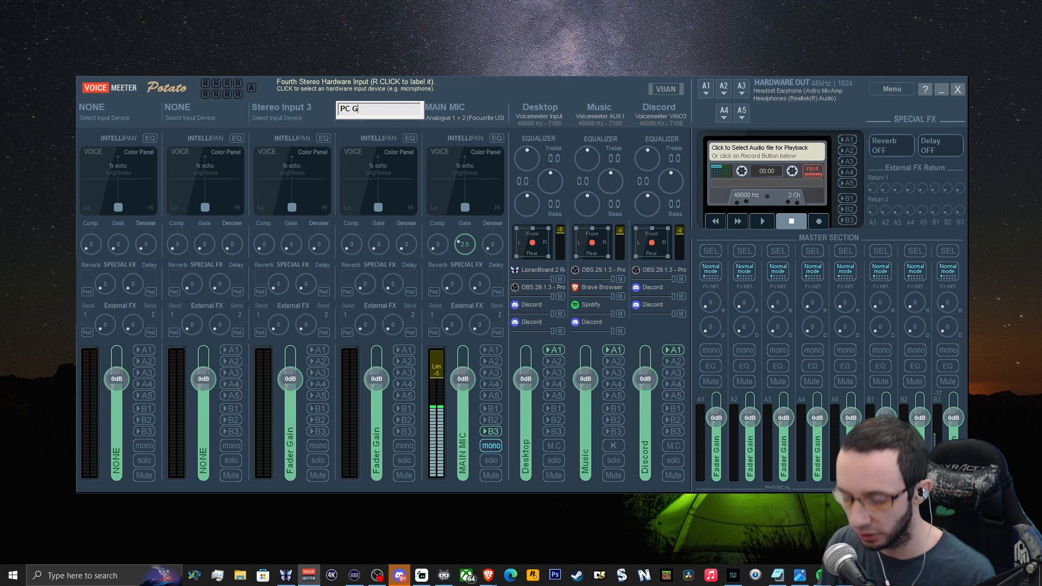
pyautogui.write('ame')
pyautogui.press('Return')
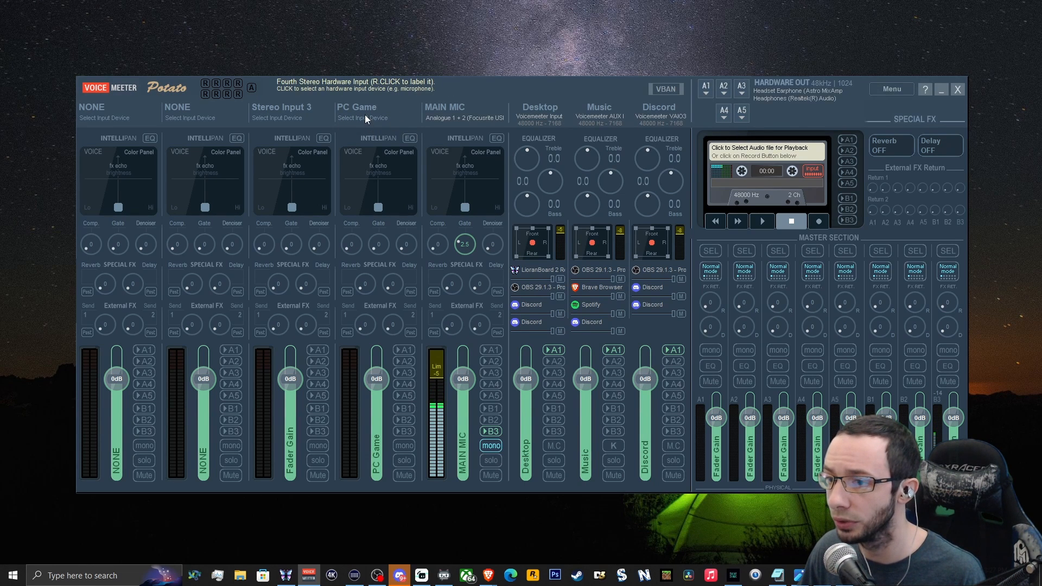
pyautogui.click(366, 116)
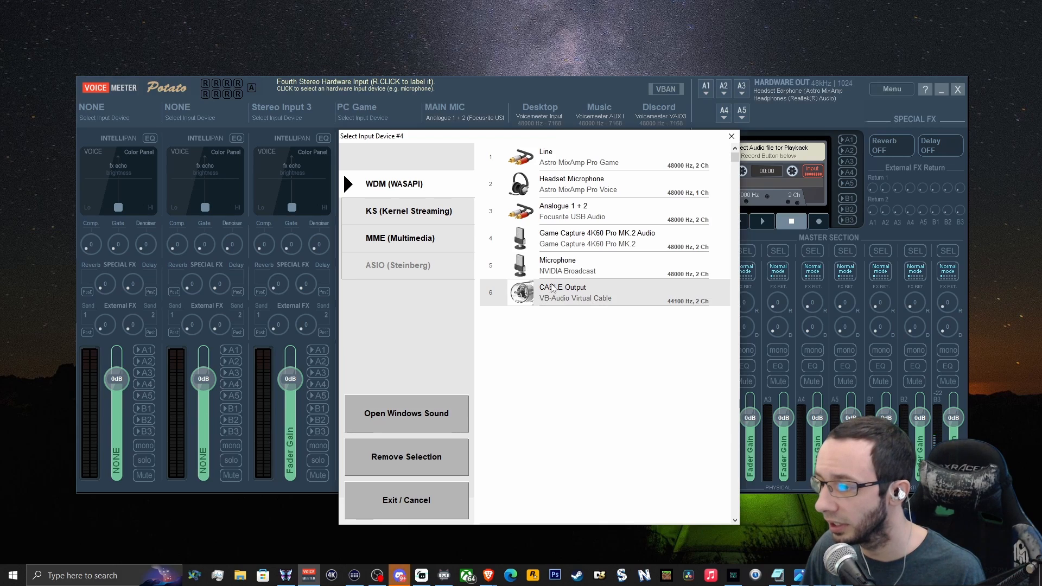
pyautogui.click(530, 296)
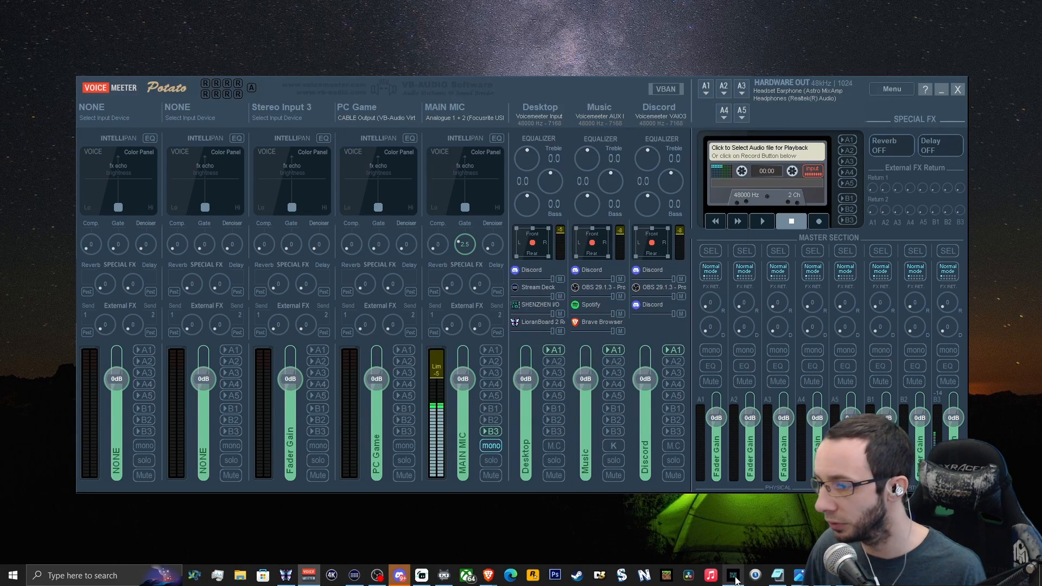
pyautogui.click(732, 574)
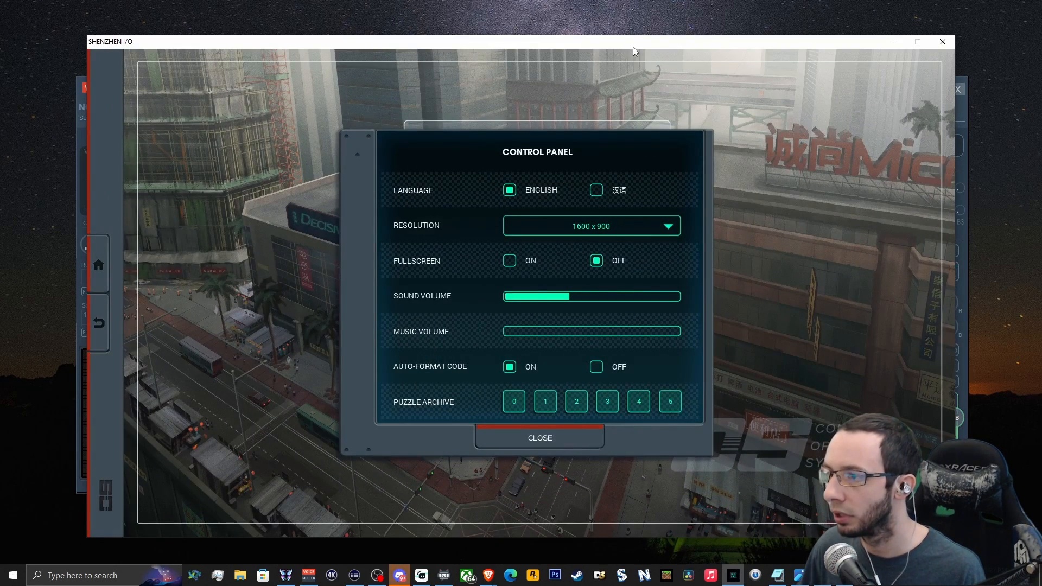
pyautogui.moveTo(633, 47); pyautogui.dragTo(1029, 175)
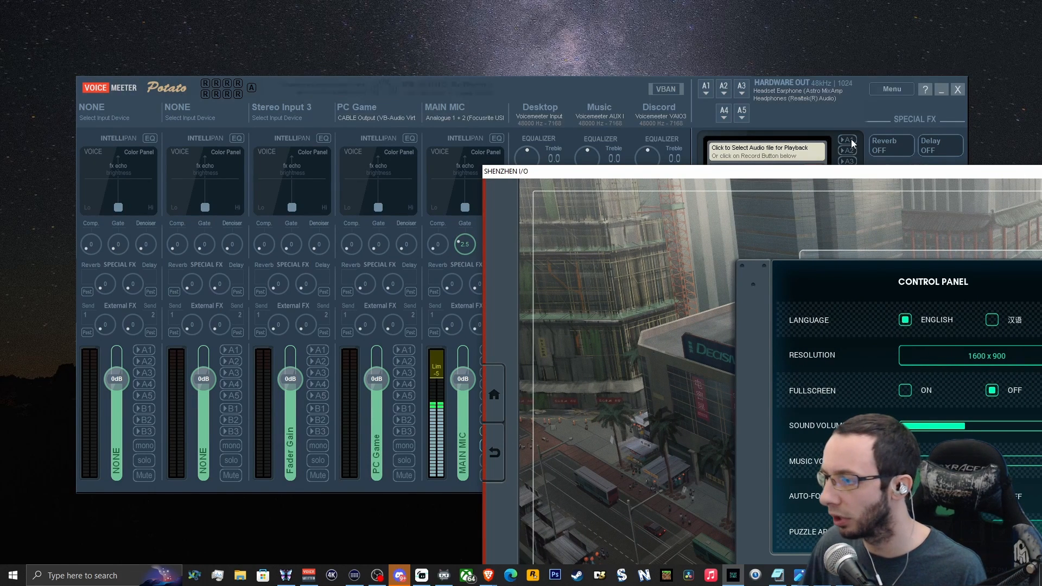
pyautogui.moveTo(859, 171); pyautogui.dragTo(841, 60)
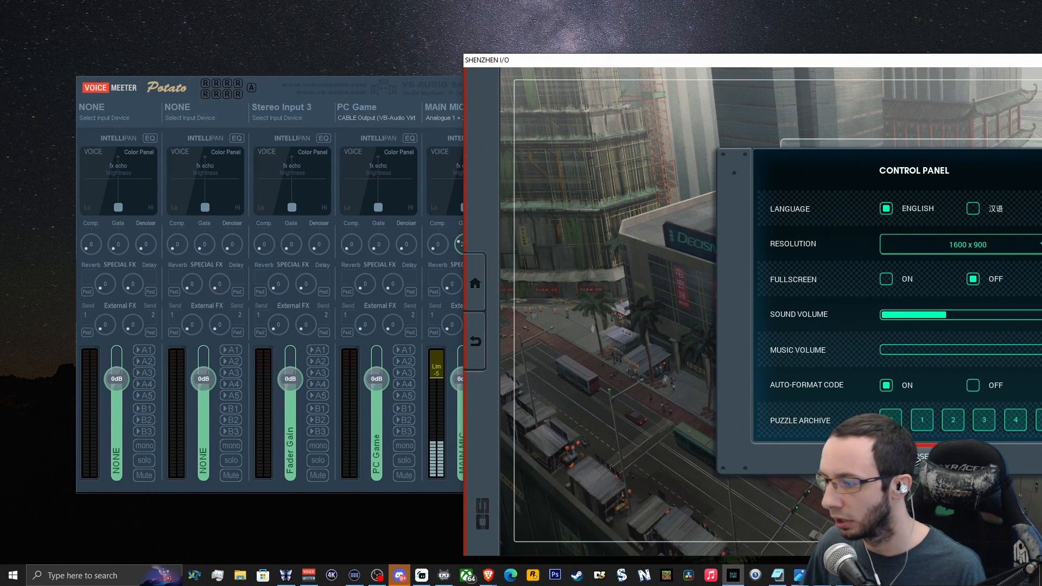
# Open and close the game's Control Panel repeatedly to test the PC Game channel's level, and assign that channel to output A1.
pyautogui.click(917, 456)
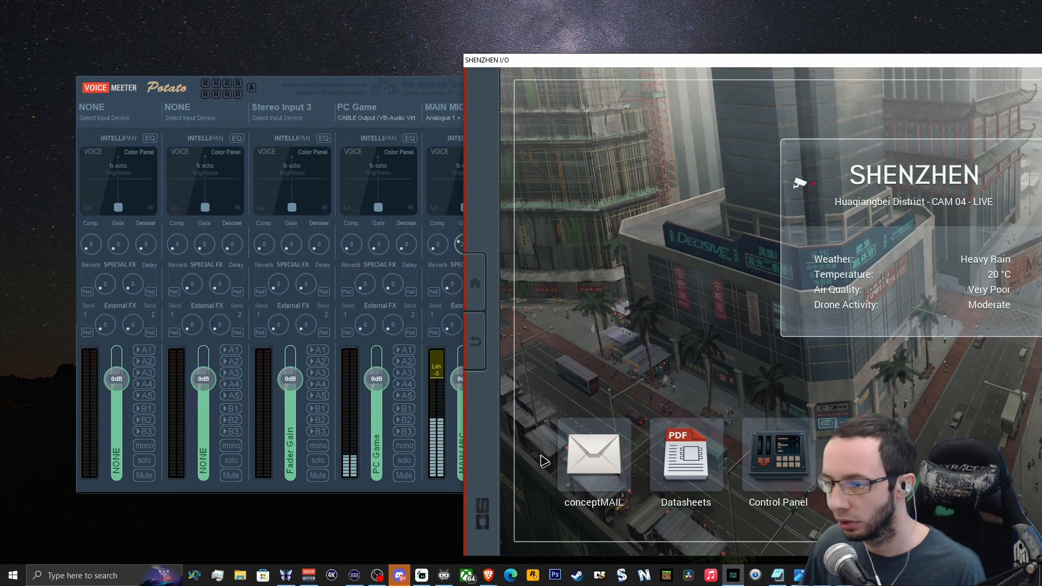
pyautogui.click(785, 476)
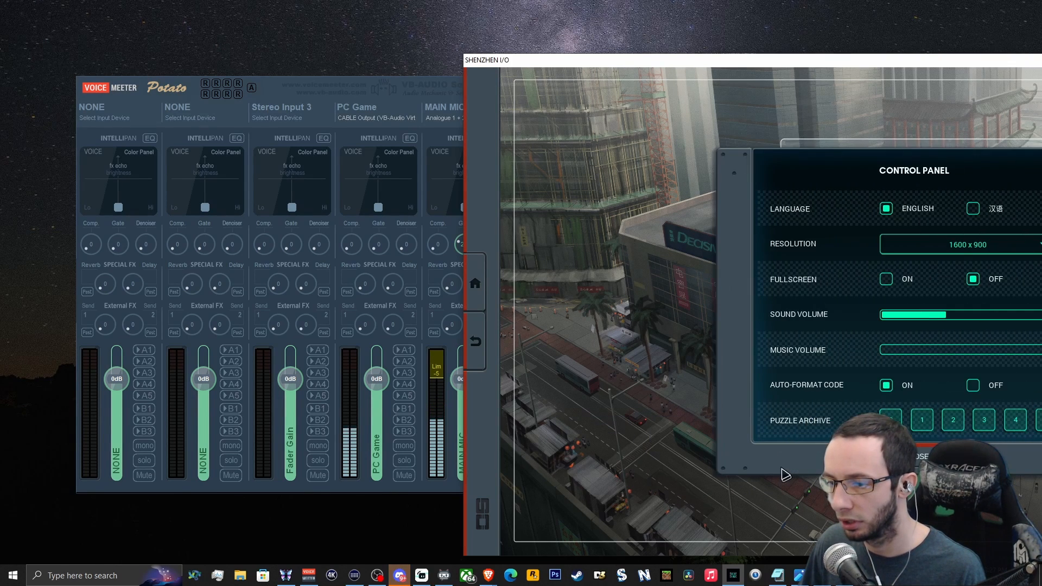
pyautogui.click(915, 457)
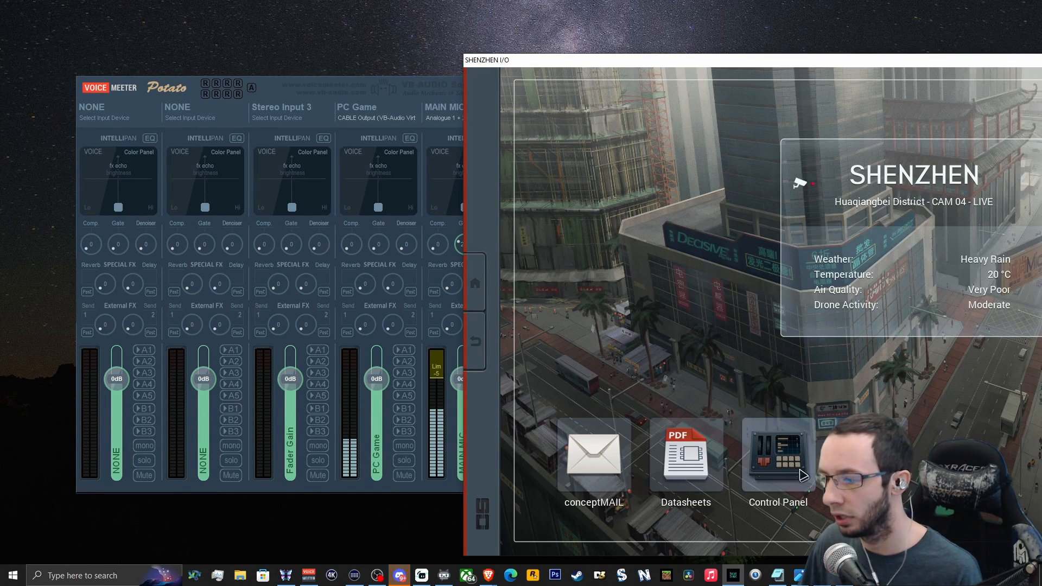
pyautogui.click(778, 456)
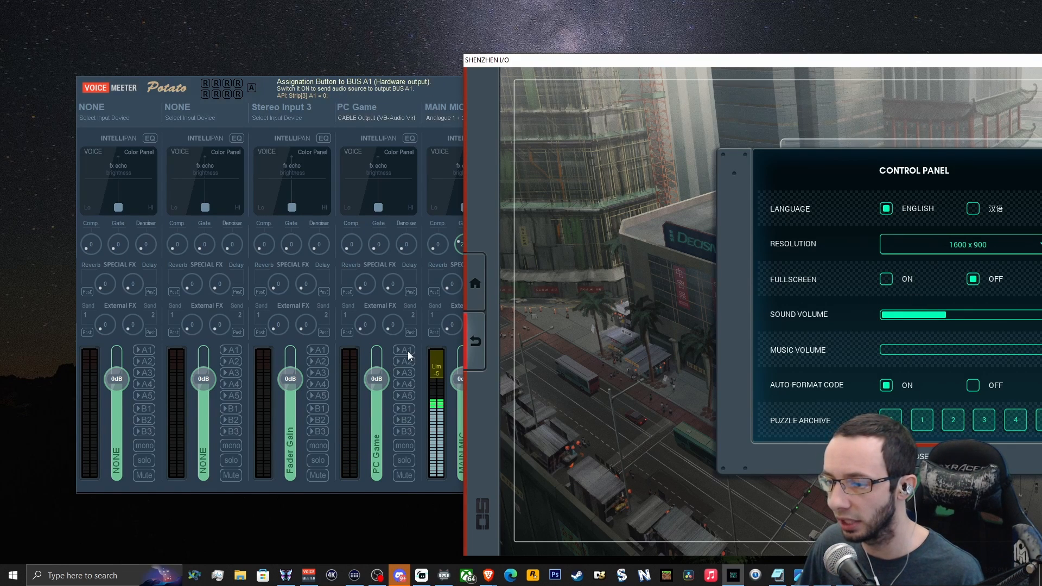
pyautogui.click(915, 456)
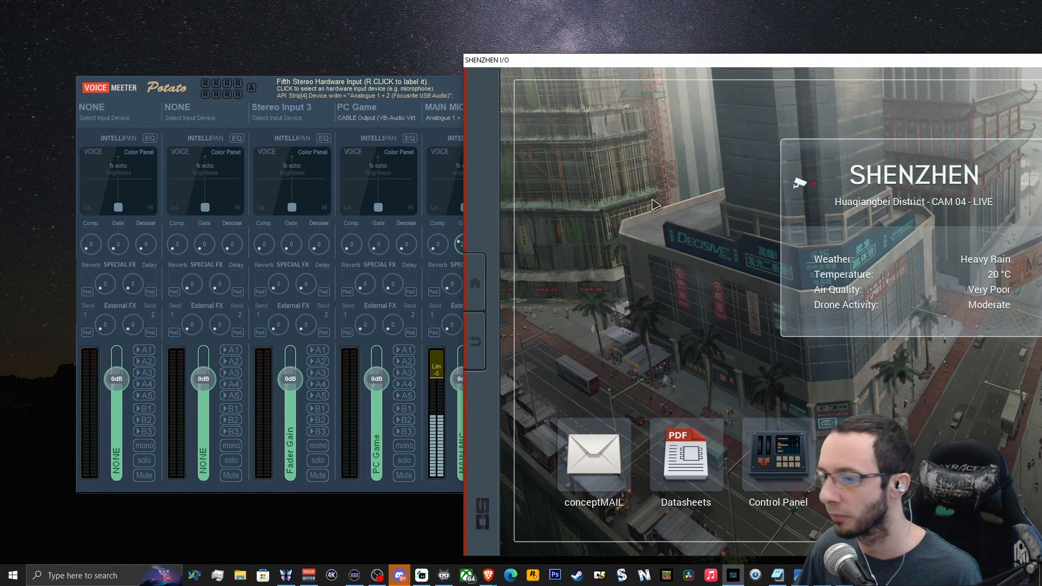
pyautogui.click(407, 353)
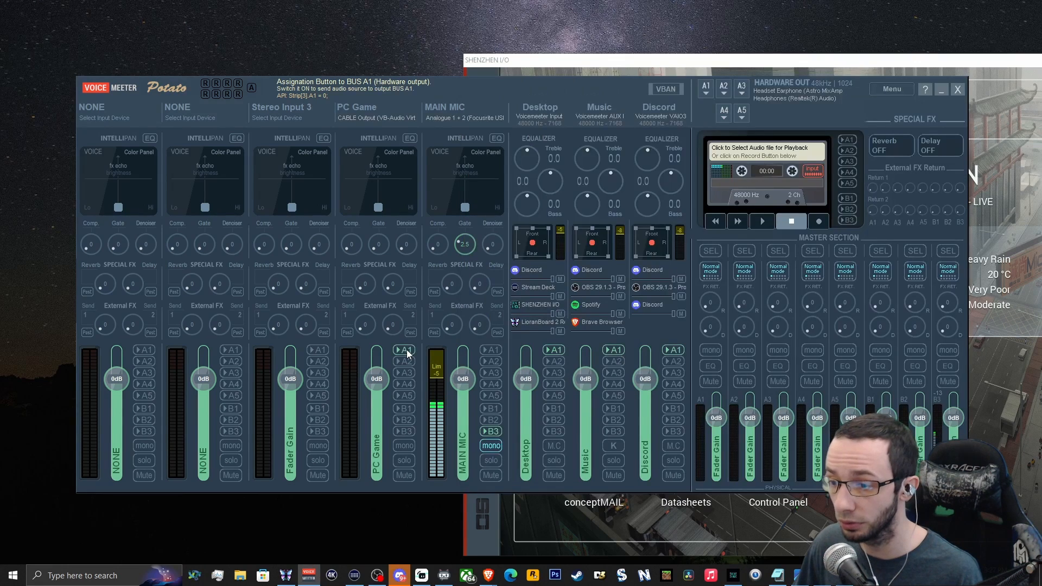
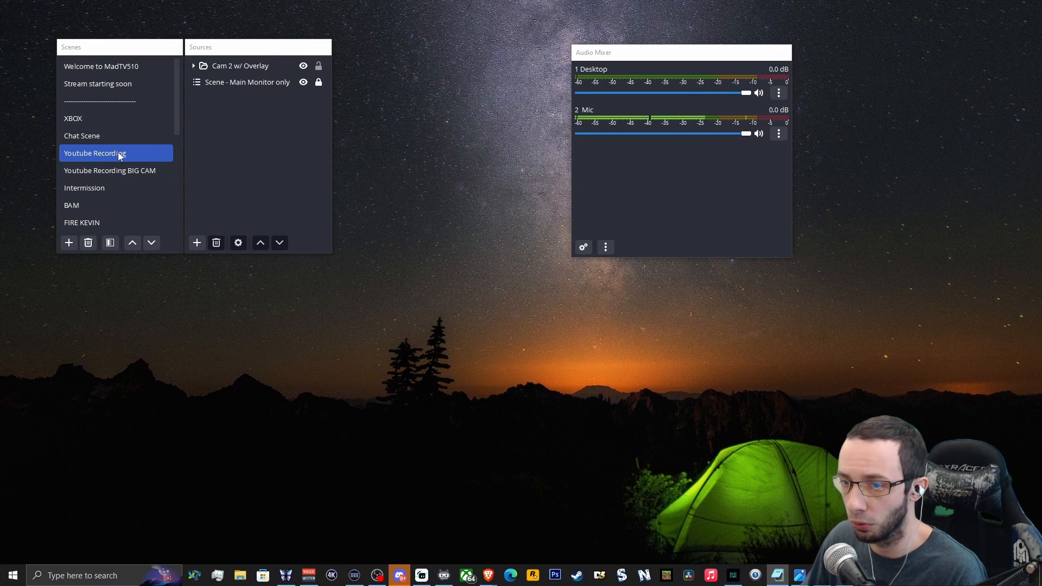
# In OBS, look over the Youtube Recording scene's sources and move the Audio Mixer window closer to the Sources list.
pyautogui.click(235, 69)
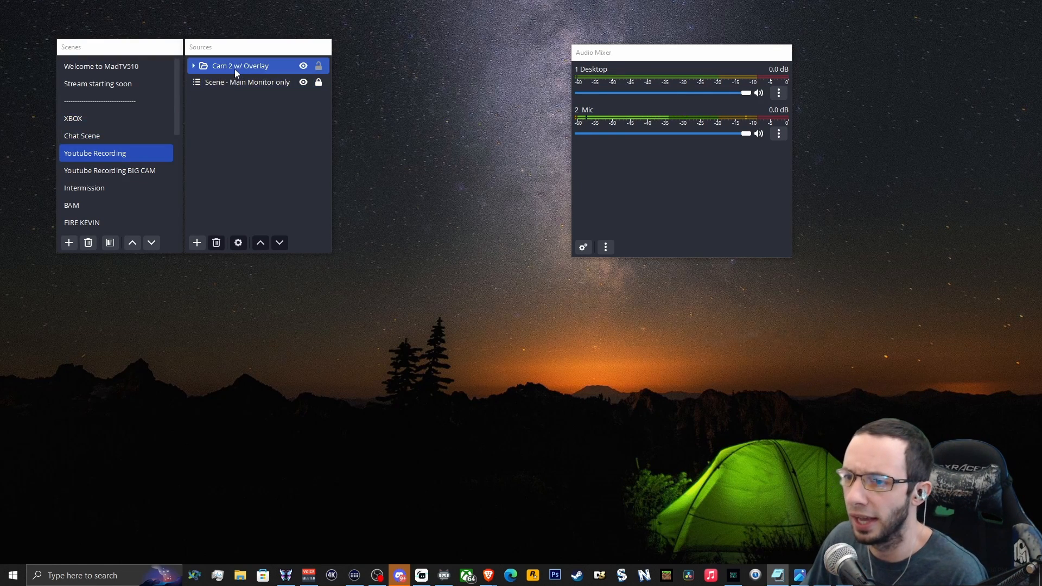
pyautogui.click(233, 83)
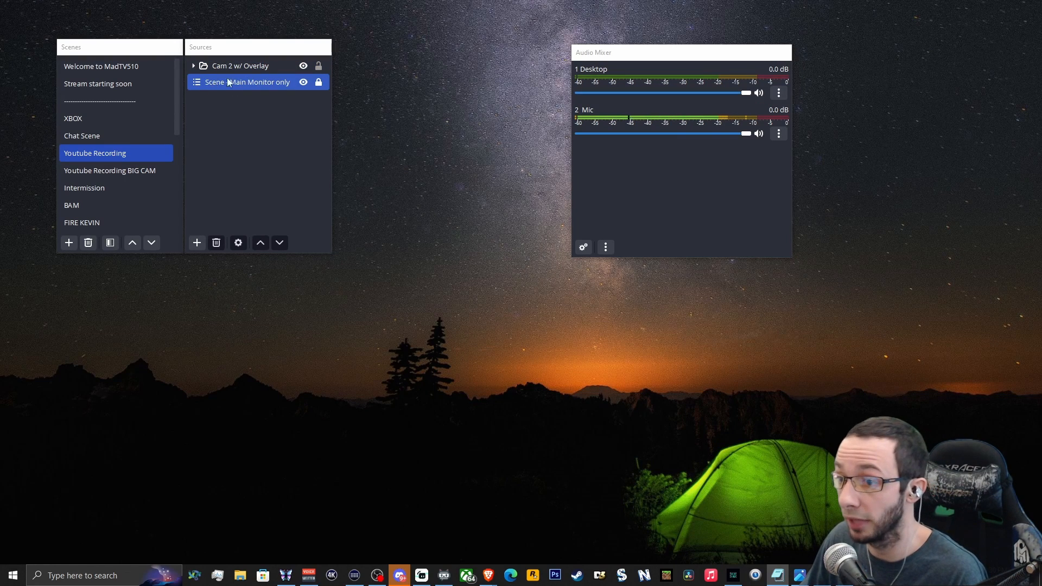
pyautogui.moveTo(666, 53); pyautogui.dragTo(558, 57)
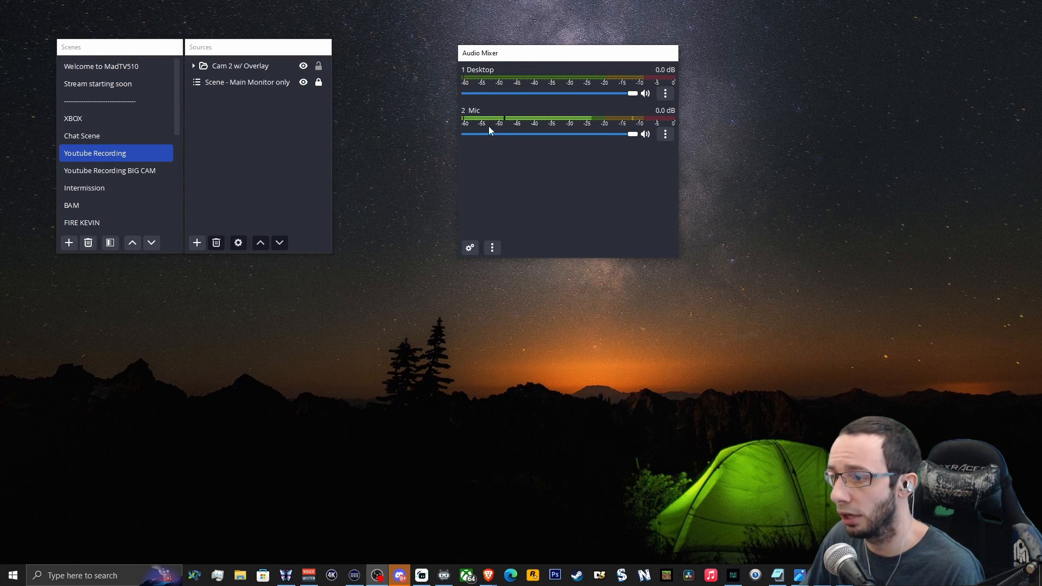
# Set Mic/Auxiliary Audio to Voicemeeter Out B3 (VB-Audio Voicemeeter VAIO) in the OBS audio settings and close the settings.
pyautogui.click(381, 361)
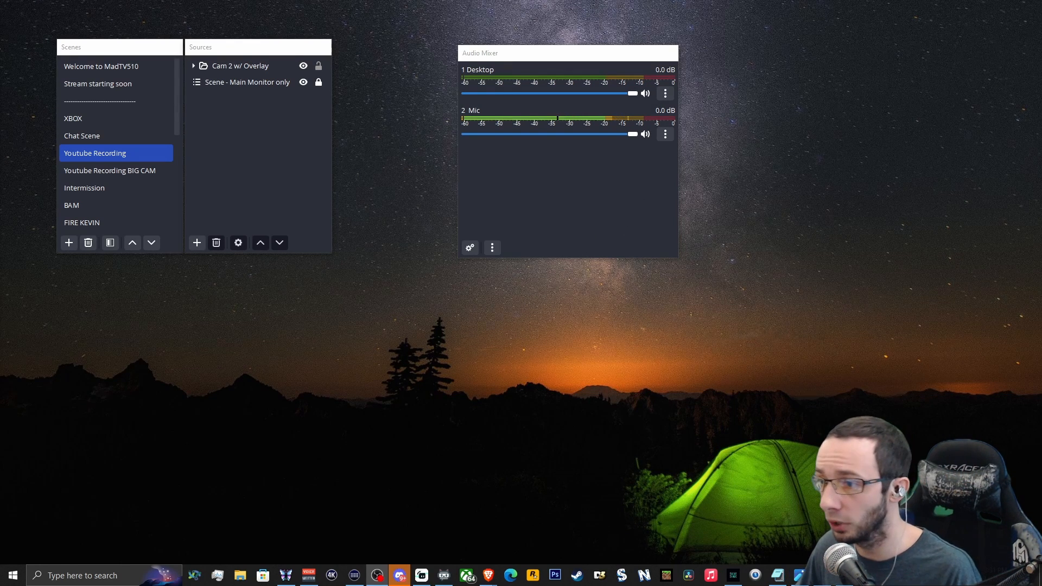
pyautogui.moveTo(548, 145); pyautogui.dragTo(877, 98)
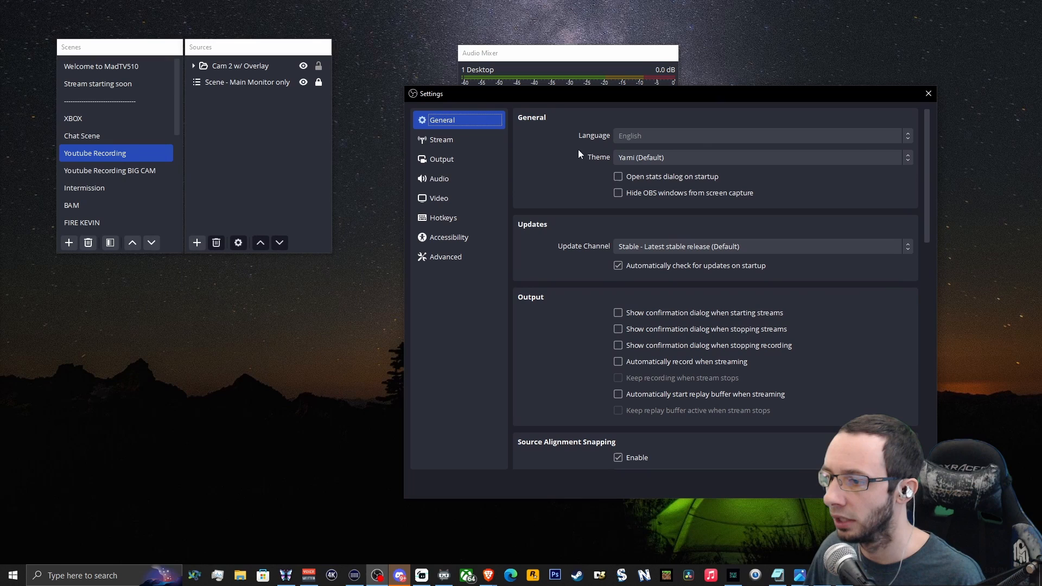
pyautogui.click(456, 179)
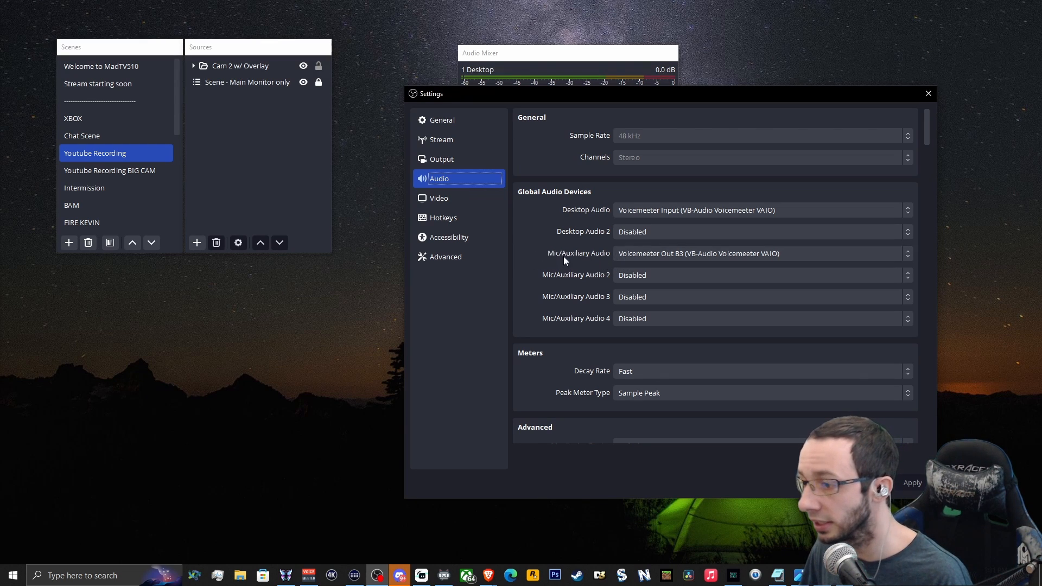
pyautogui.click(736, 254)
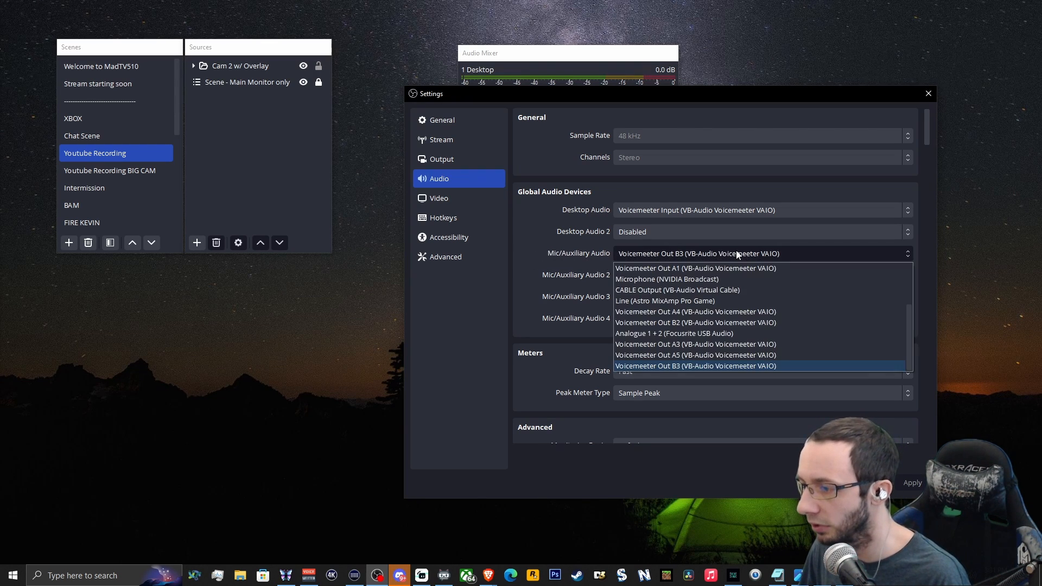
pyautogui.click(679, 366)
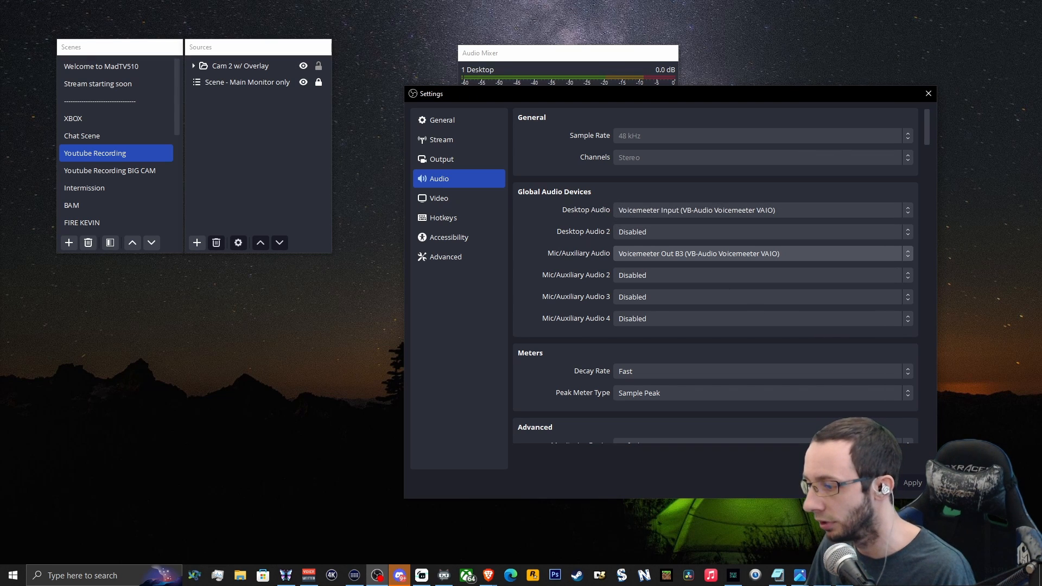
pyautogui.click(872, 482)
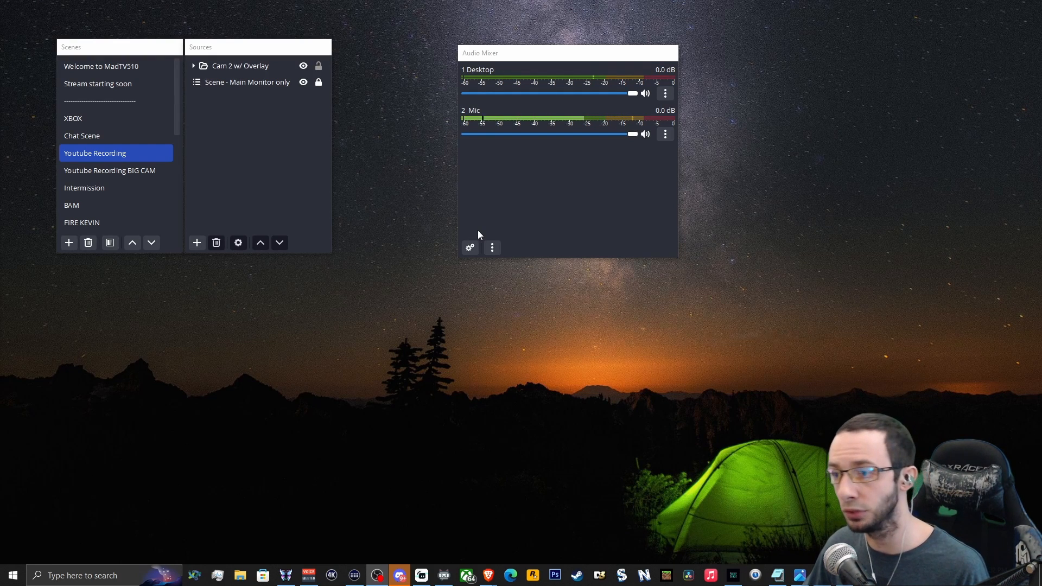
# Add a new Audio Output Capture source named music to the Youtube Recording scene.
pyautogui.rightClick(244, 131)
pyautogui.moveTo(259, 139)
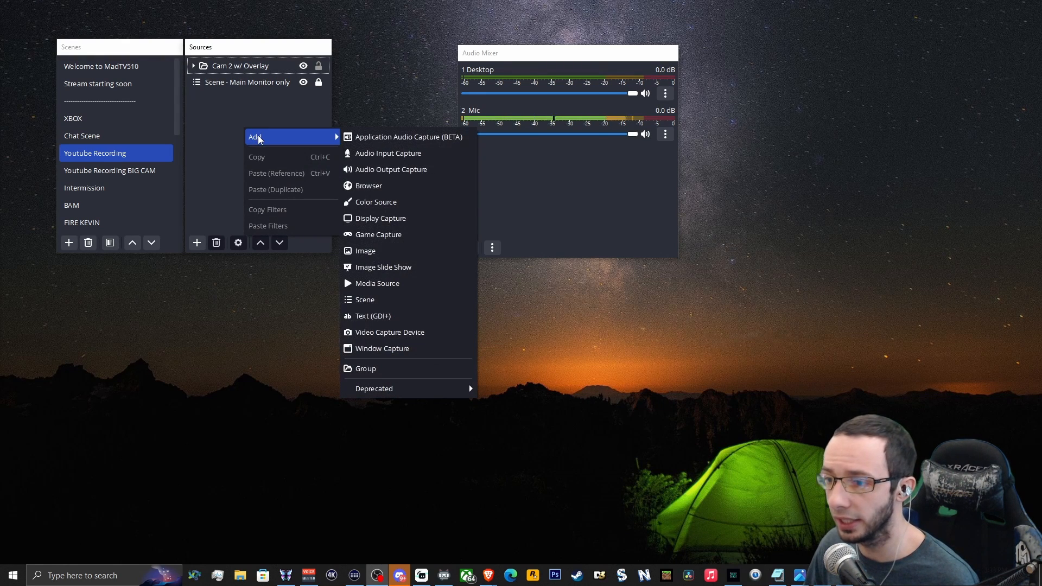
pyautogui.click(392, 175)
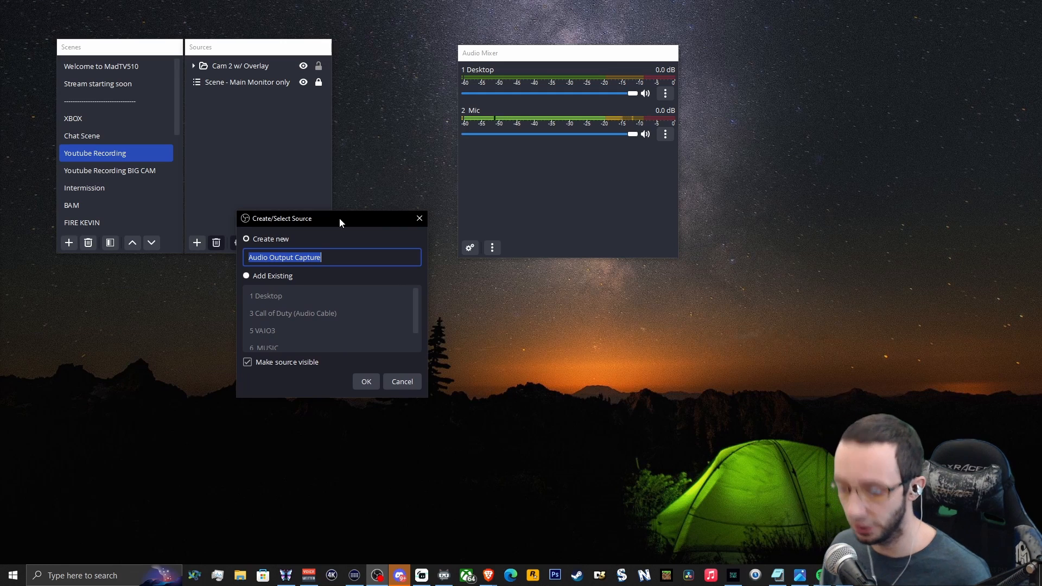
pyautogui.write('music')
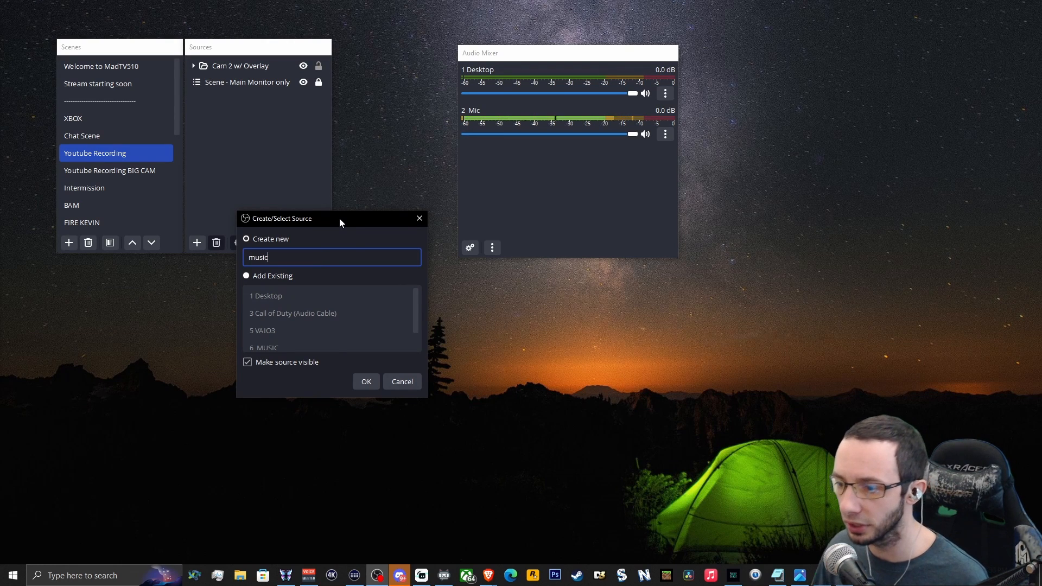
pyautogui.click(366, 382)
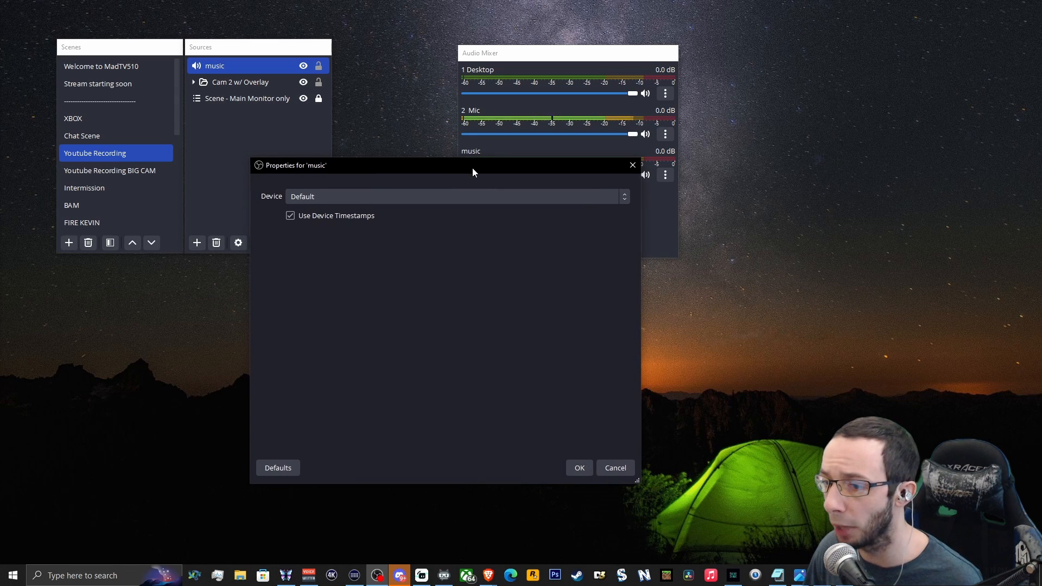
# Check the Music channel's input device in Voicemeeter and set the music source's device to Voicemeeter AUX Input (VB-Audio Voicemeeter VAIO).
pyautogui.click(372, 200)
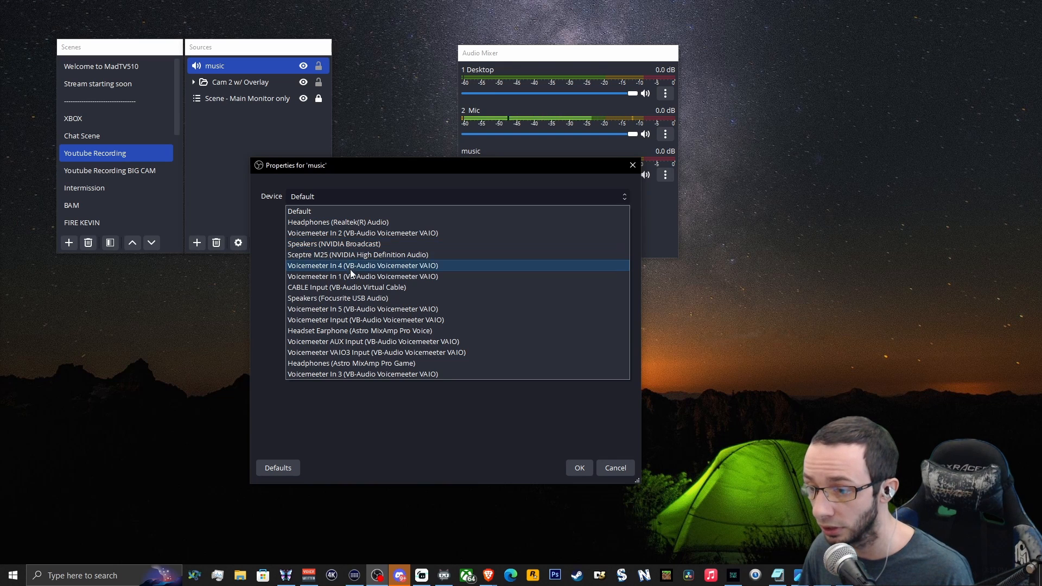
pyautogui.click(308, 575)
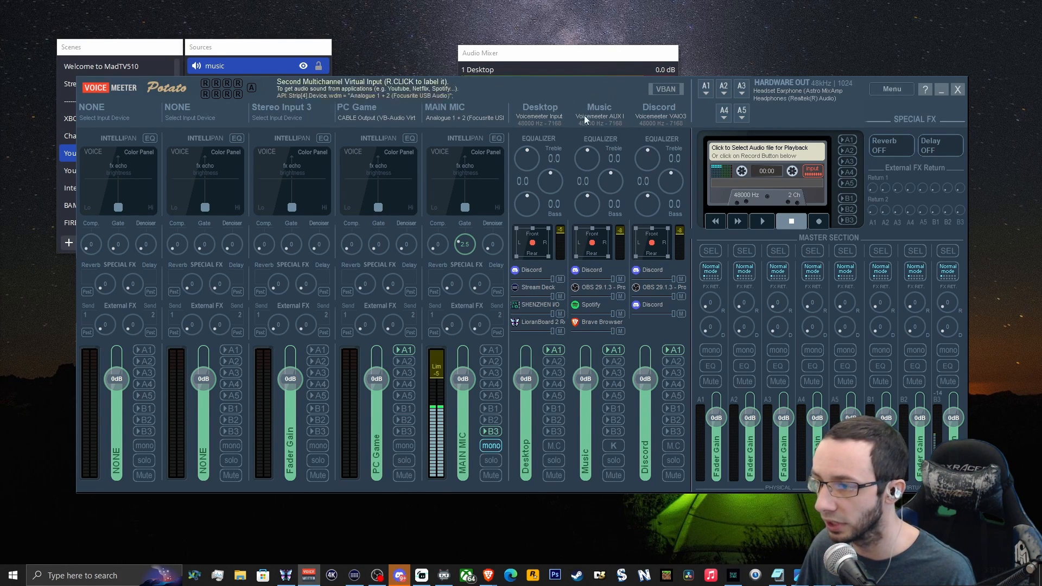
pyautogui.click(941, 90)
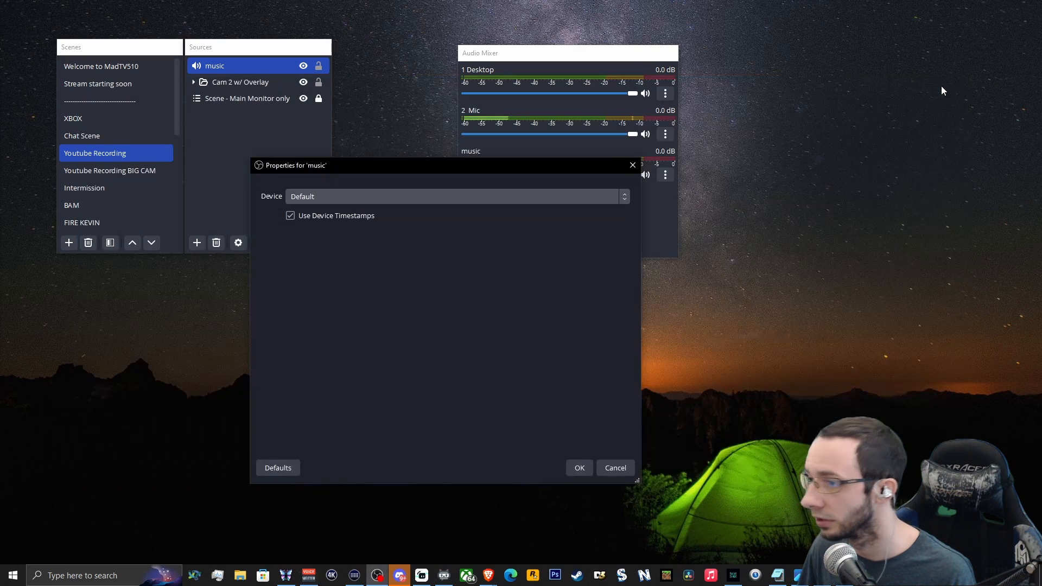
pyautogui.click(500, 200)
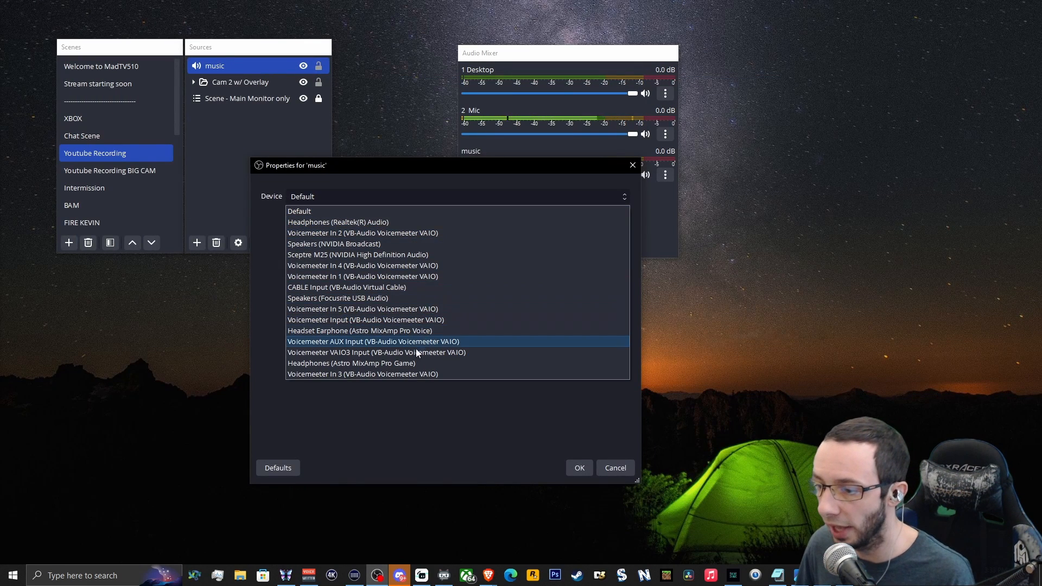
pyautogui.click(333, 341)
pyautogui.click(579, 467)
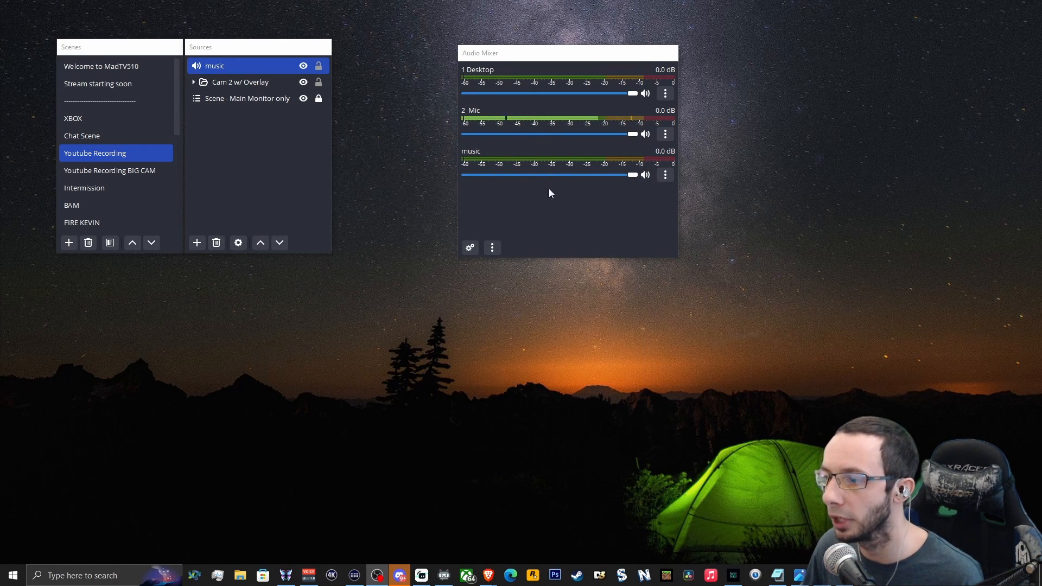
# Add a new Audio Output Capture source named discord to the Youtube Recording scene.
pyautogui.rightClick(221, 124)
pyautogui.moveTo(231, 132)
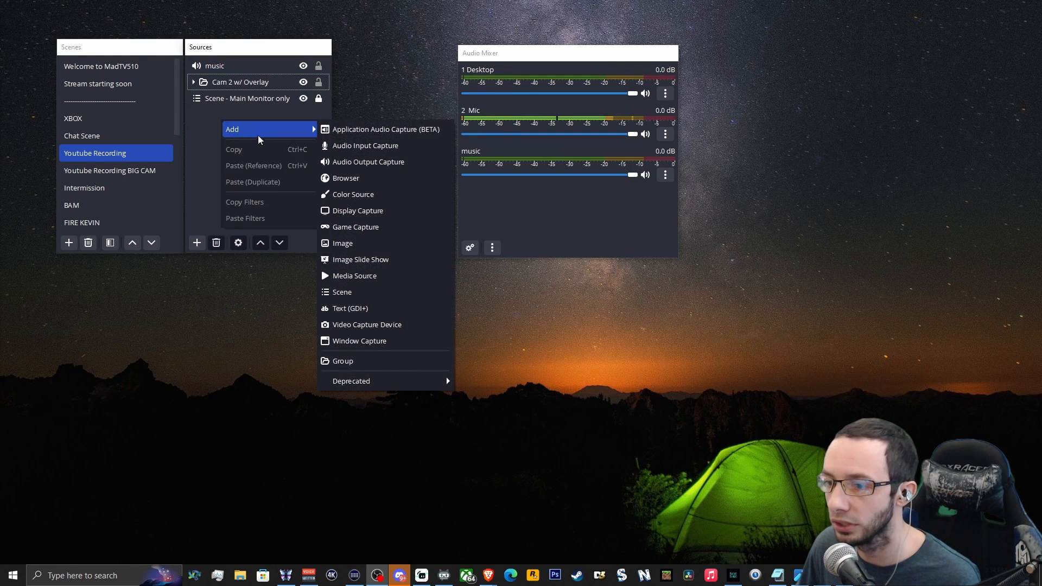
pyautogui.click(357, 163)
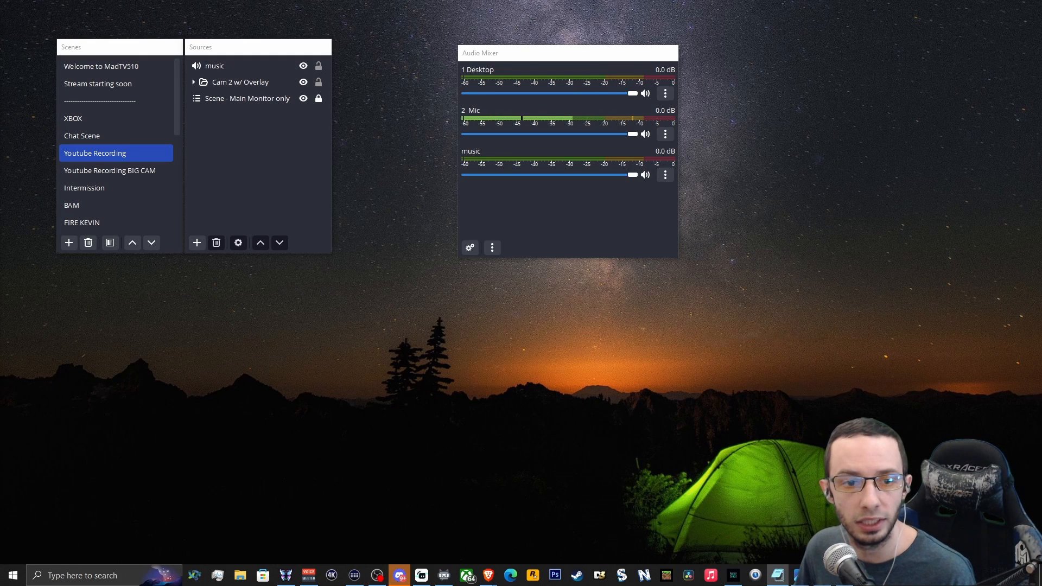
pyautogui.moveTo(175, 234); pyautogui.dragTo(366, 275)
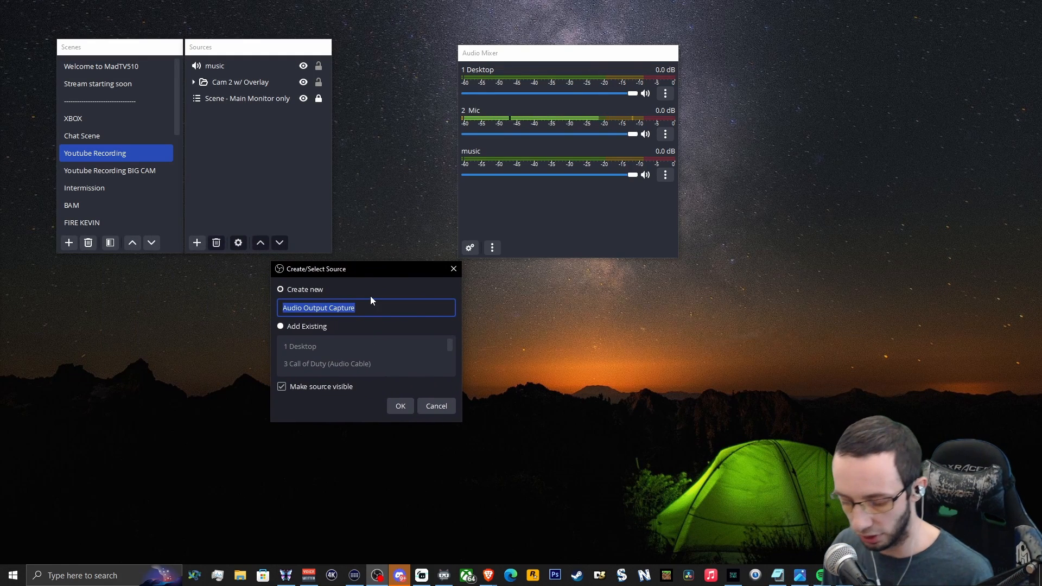
pyautogui.write('discord')
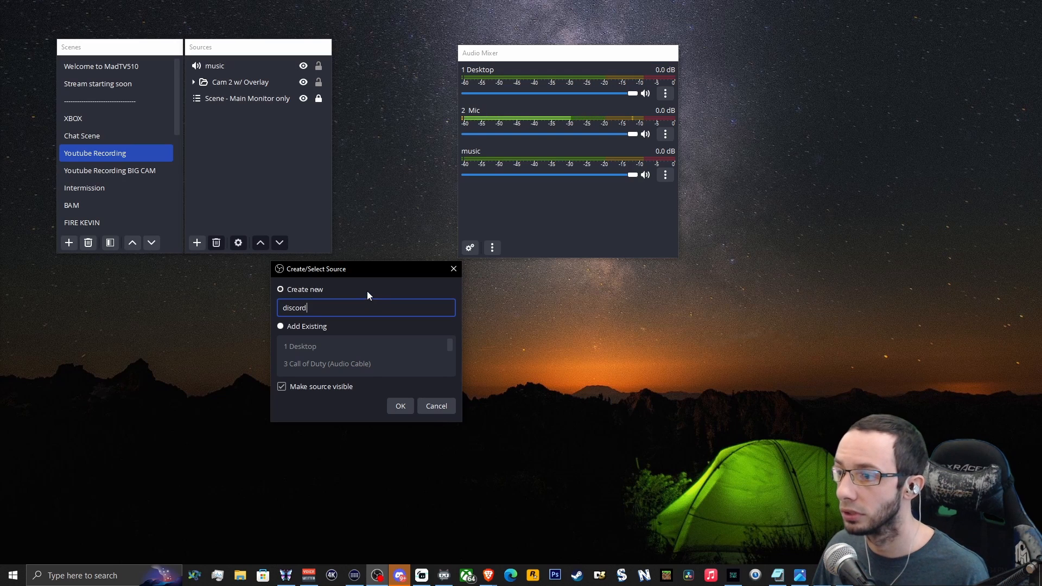
pyautogui.click(399, 404)
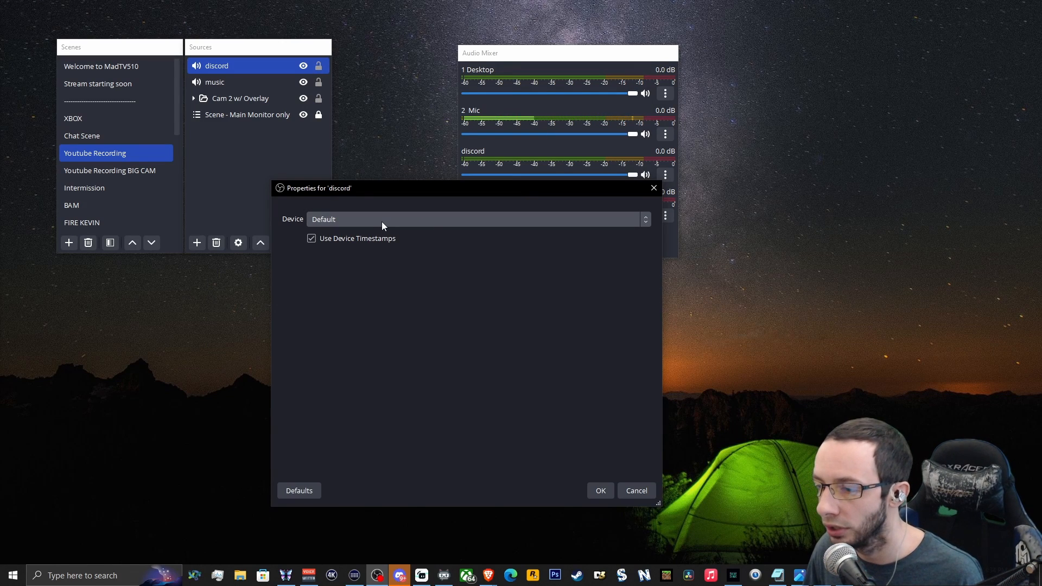
# Set the discord source's device to Voicemeeter VAIO3 Input (VB-Audio Voicemeeter VAIO) and check it against the Discord channel's input in Voicemeeter.
pyautogui.click(382, 219)
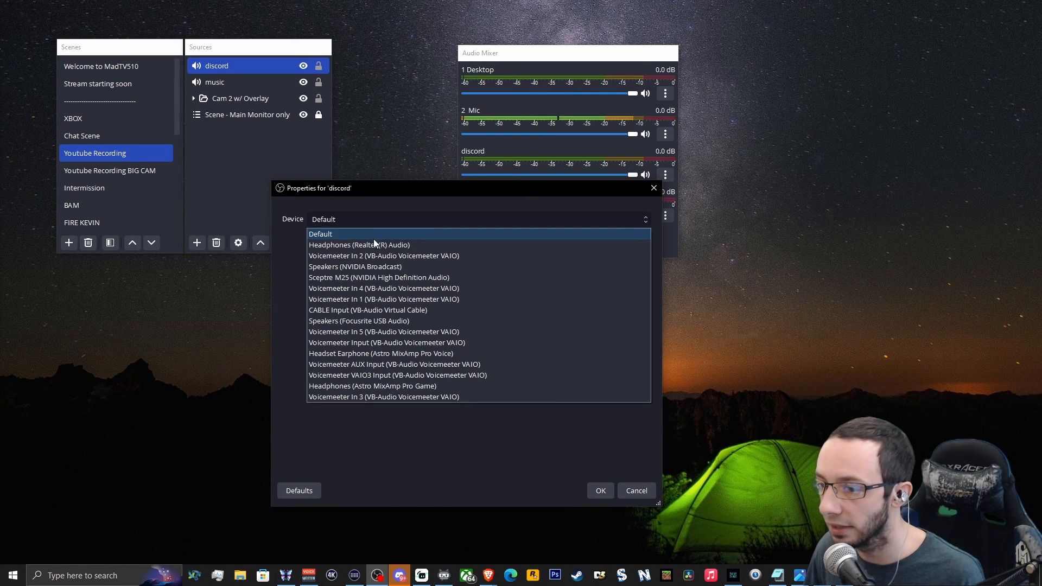
pyautogui.click(369, 376)
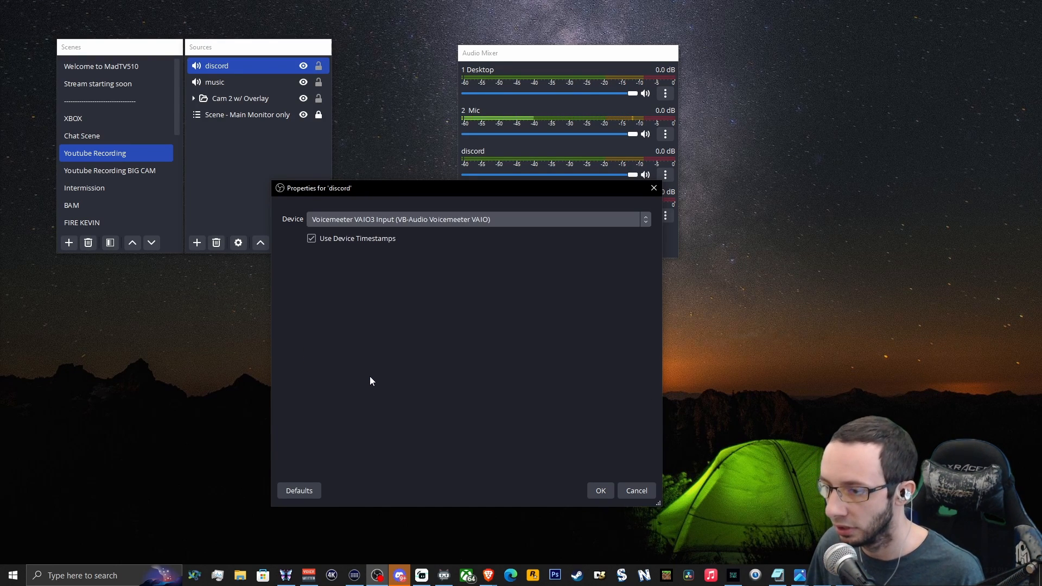
pyautogui.click(600, 491)
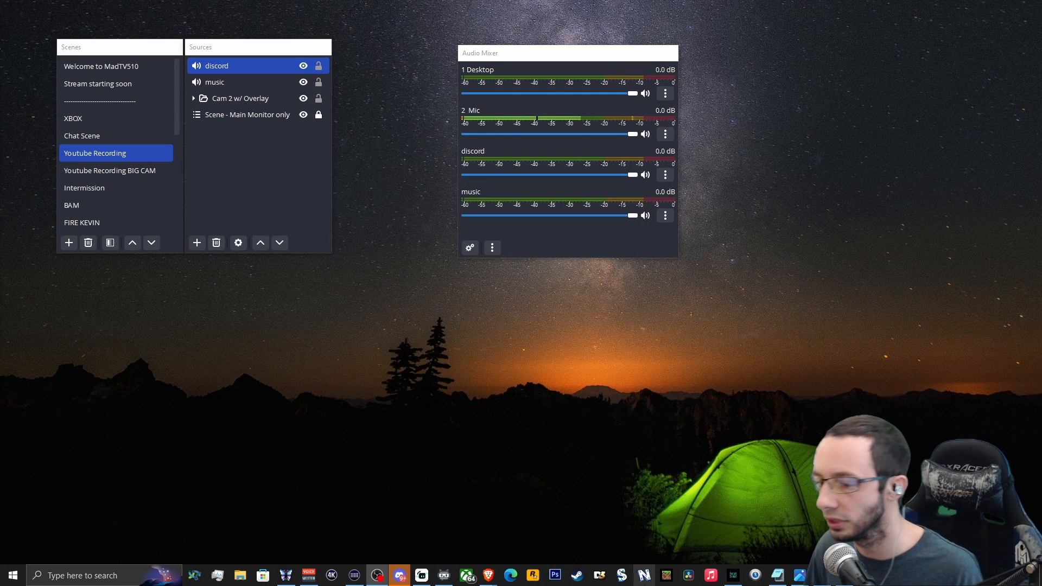
pyautogui.click(308, 575)
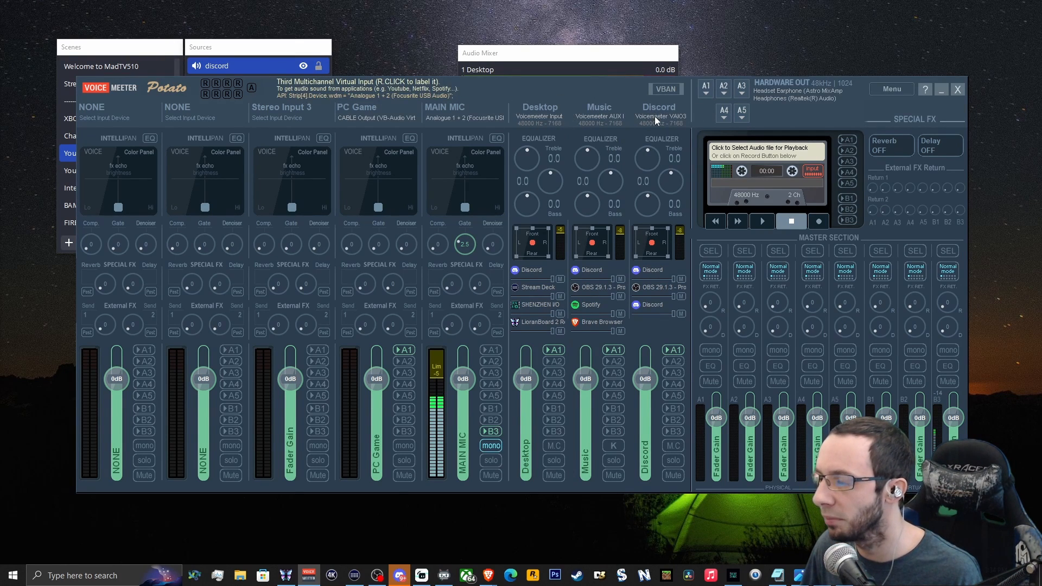
pyautogui.click(940, 88)
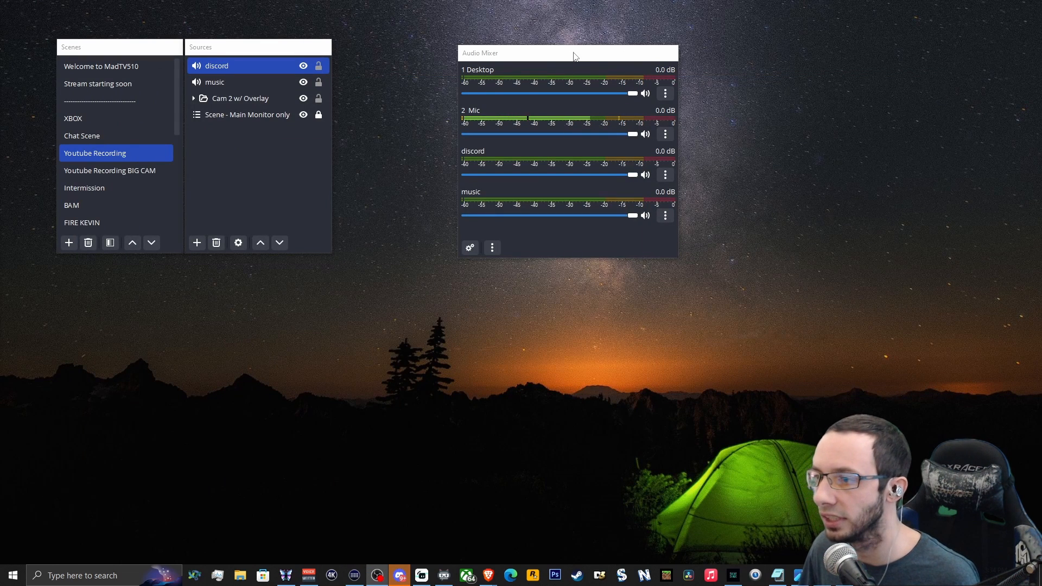
# Move the Audio Mixer window closer to the Sources list and add a new Audio Output Capture source named pc game.
pyautogui.moveTo(574, 56); pyautogui.dragTo(512, 51)
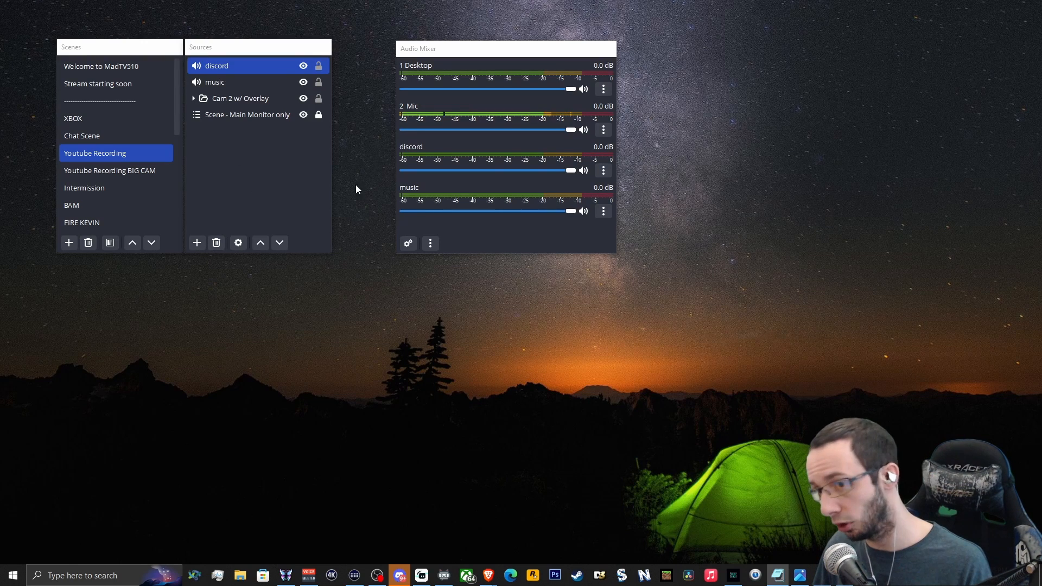
pyautogui.click(265, 170)
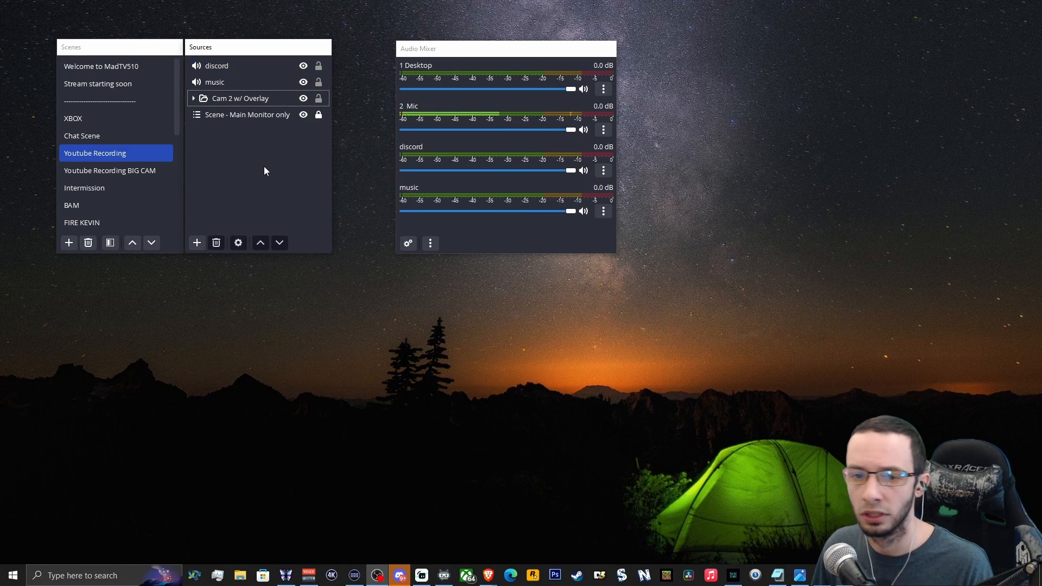
pyautogui.rightClick(245, 145)
pyautogui.moveTo(258, 156)
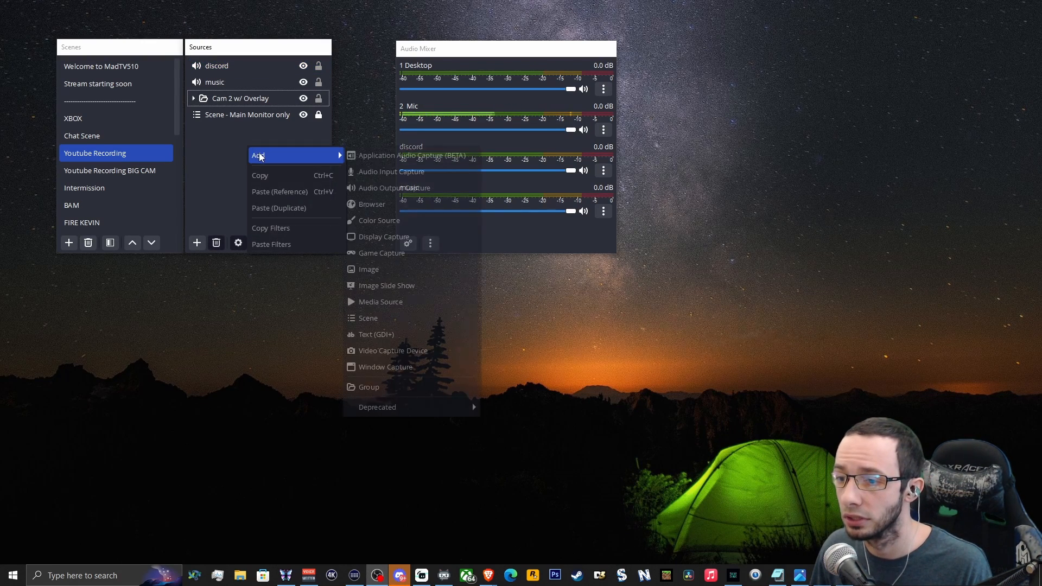
pyautogui.click(388, 188)
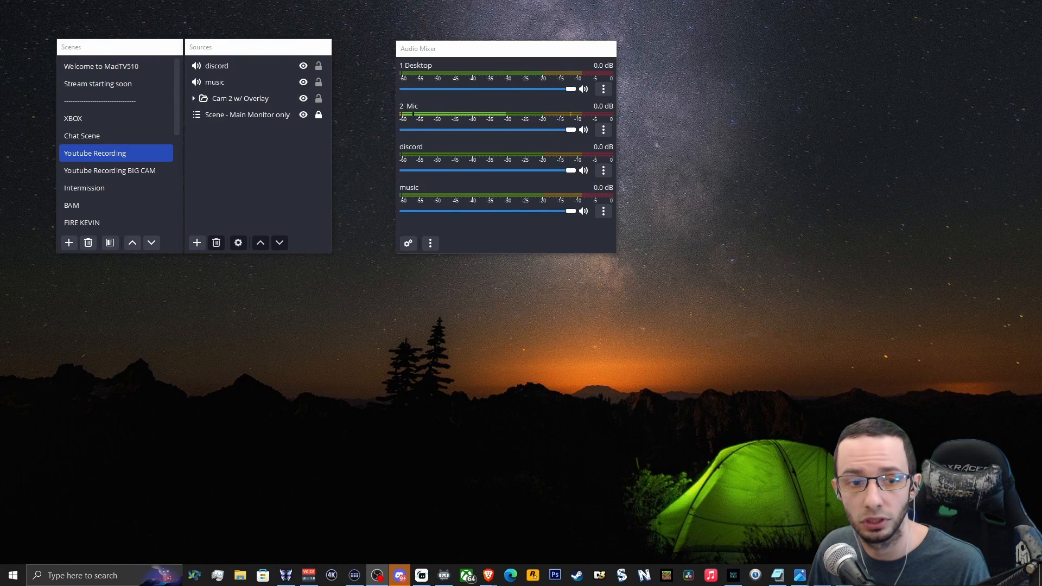
pyautogui.write('pc')
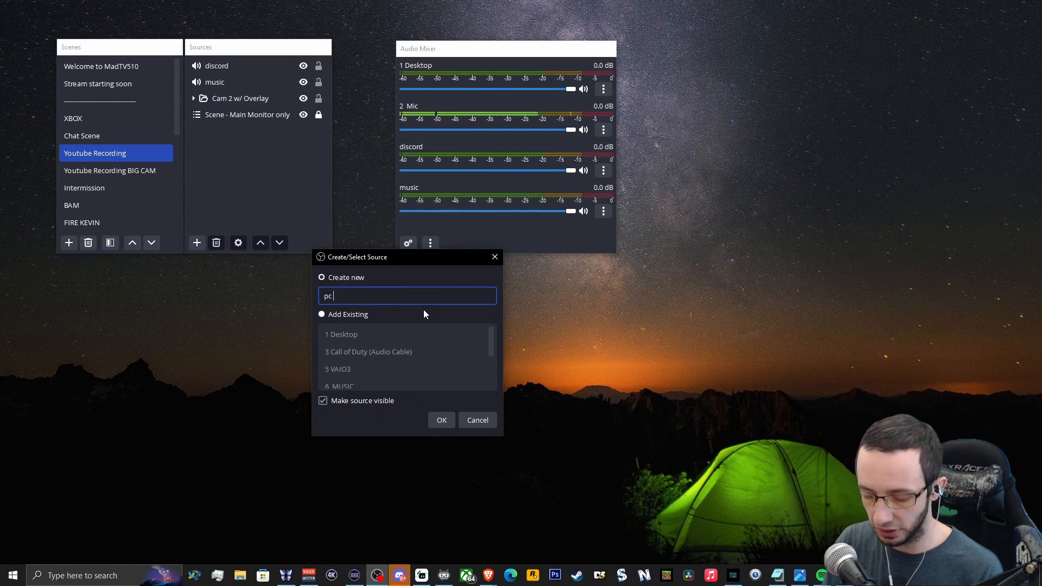
pyautogui.write(' game')
pyautogui.press('Return')
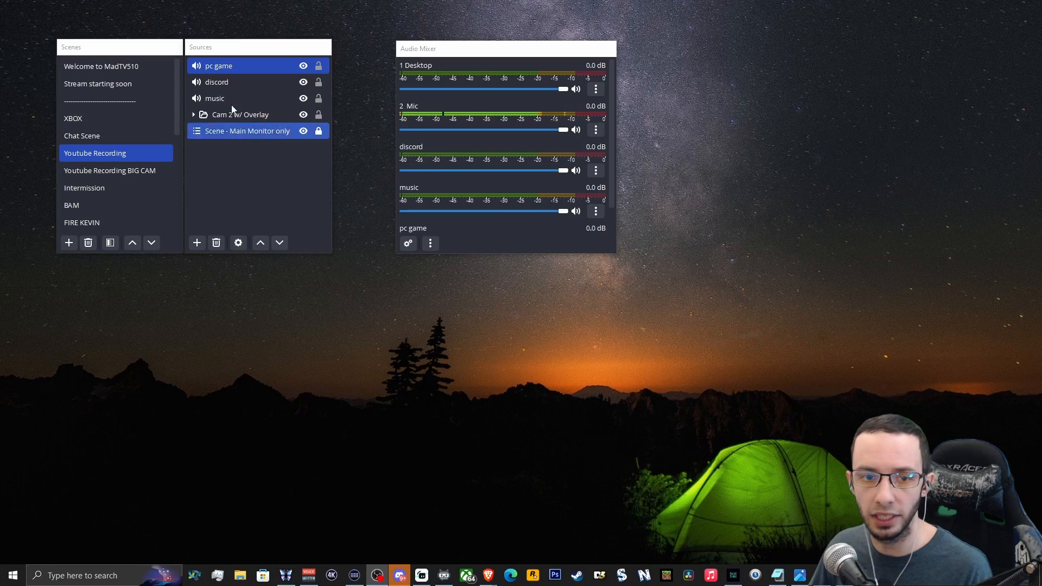
# Set the pc game source's device to CABLE Input (VB-Audio Virtual Cable) and make the Audio Mixer window taller to fit all channels.
pyautogui.moveTo(65, 128); pyautogui.dragTo(482, 186)
pyautogui.click(339, 219)
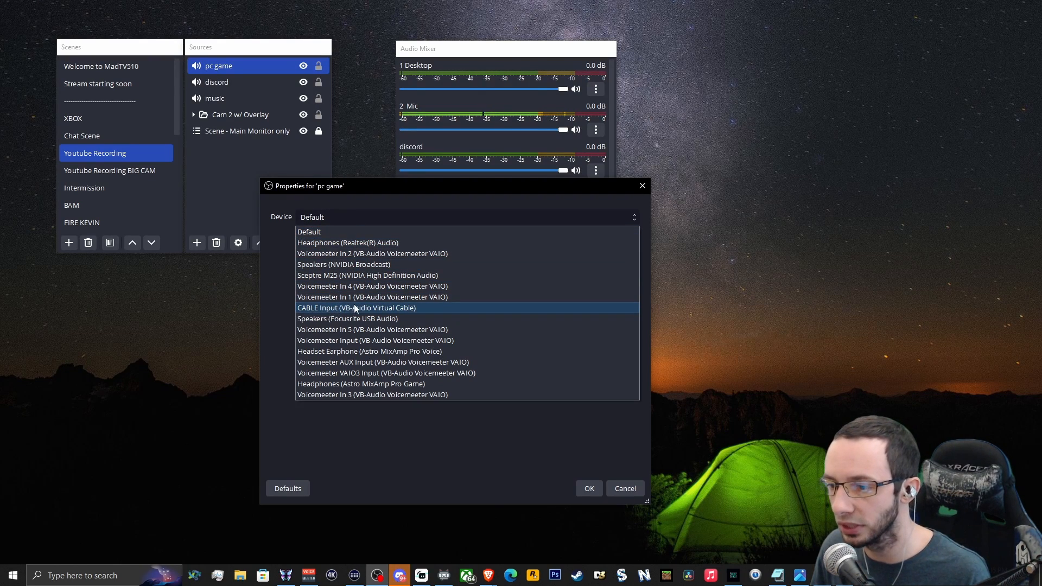
pyautogui.click(320, 308)
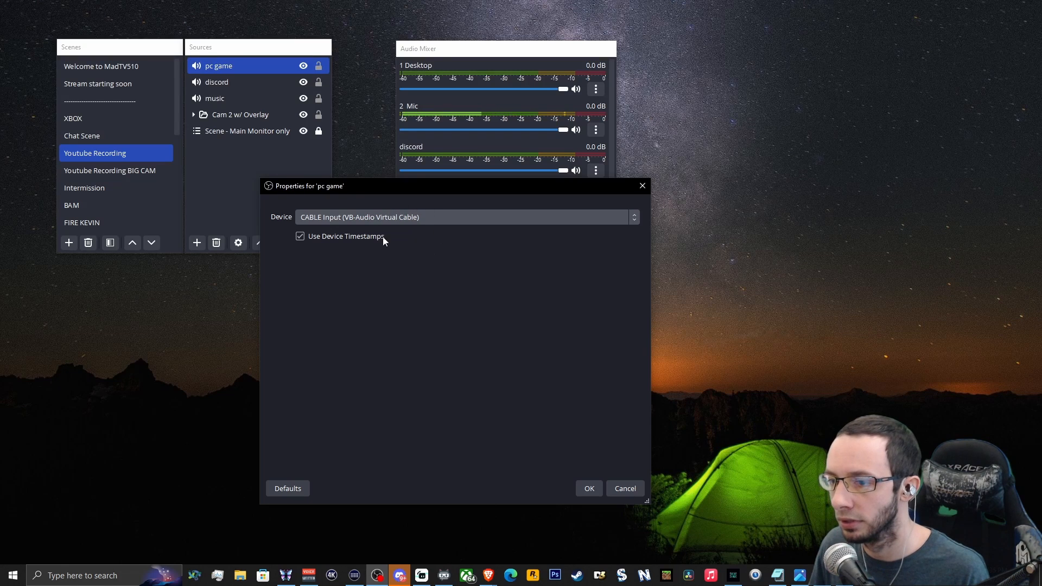
pyautogui.click(589, 489)
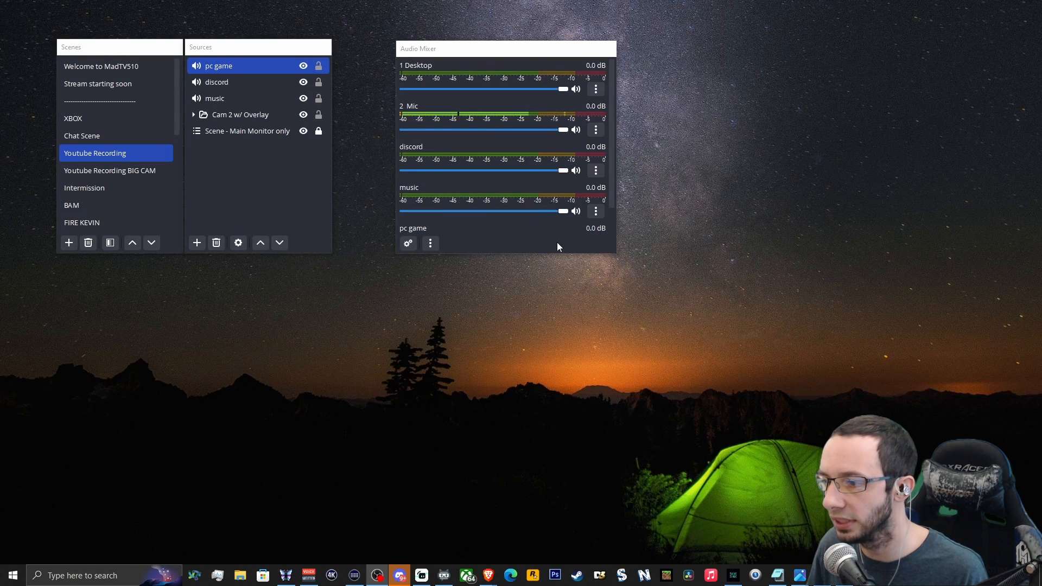
pyautogui.moveTo(559, 253); pyautogui.dragTo(558, 284)
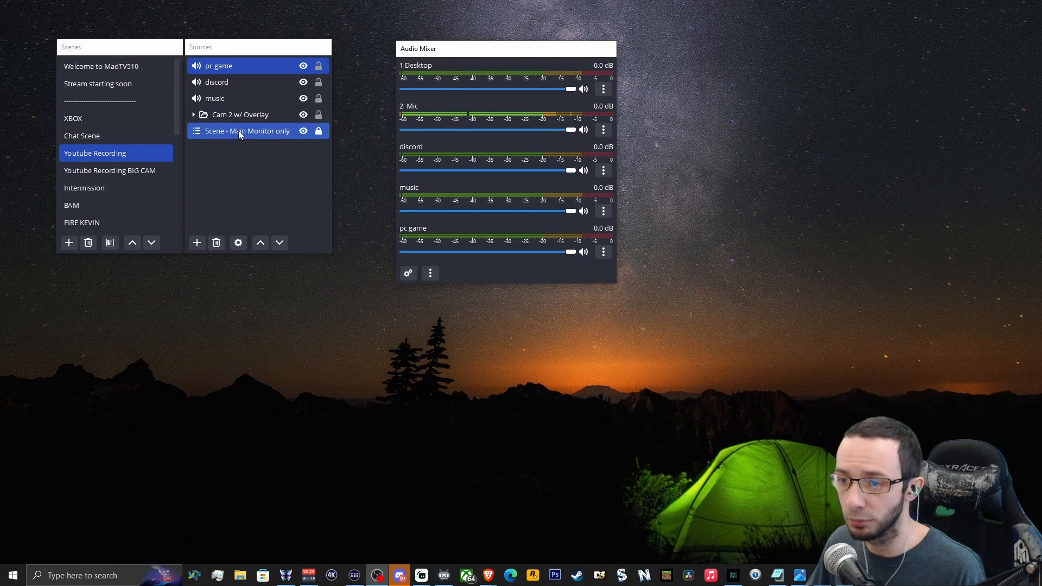
pyautogui.rightClick(244, 191)
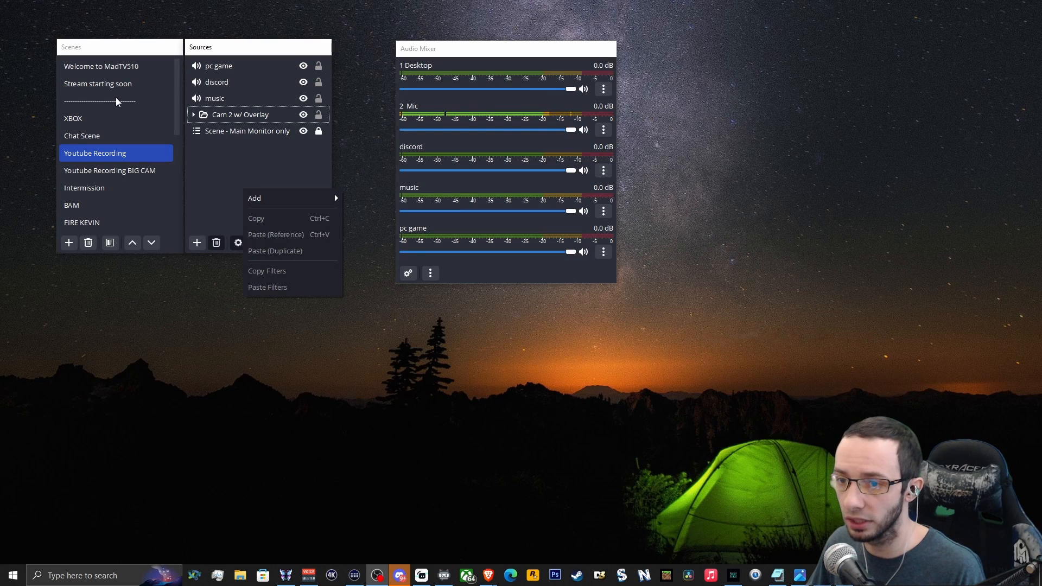
pyautogui.moveTo(317, 199)
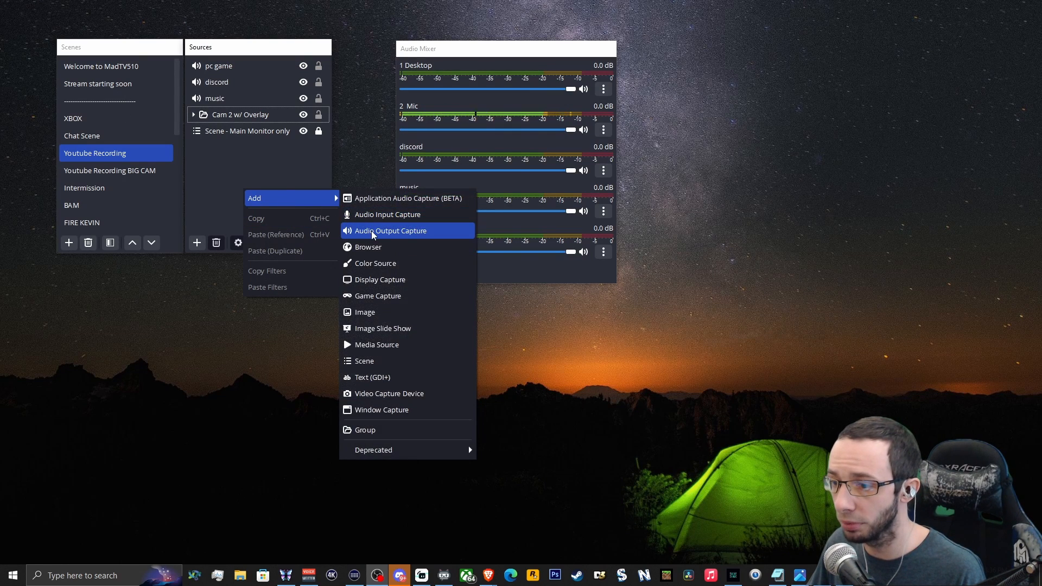
pyautogui.click(197, 324)
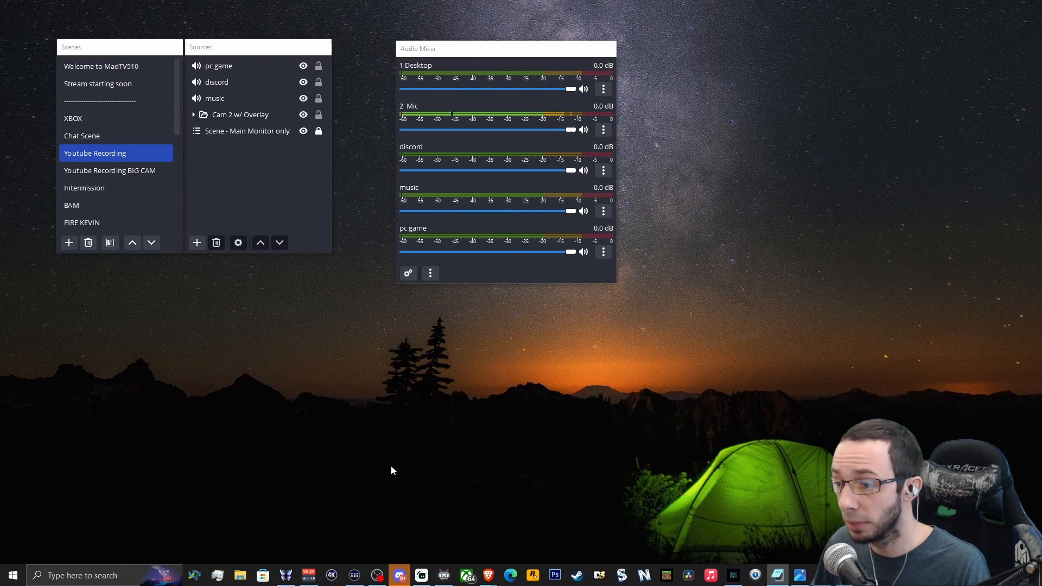
pyautogui.click(309, 575)
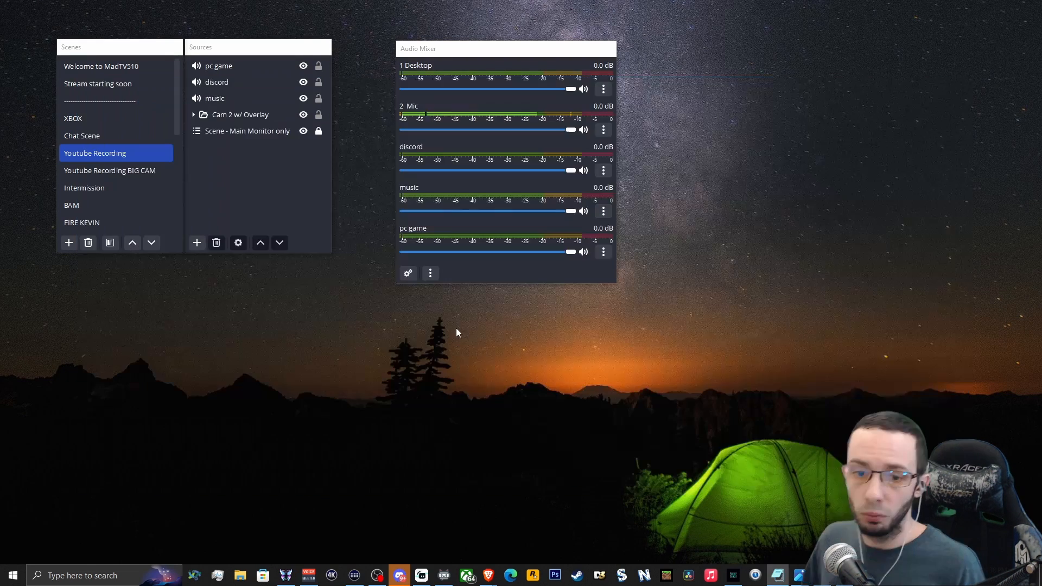
# Add a Limiter filter to the pc game audio source.
pyautogui.click(605, 252)
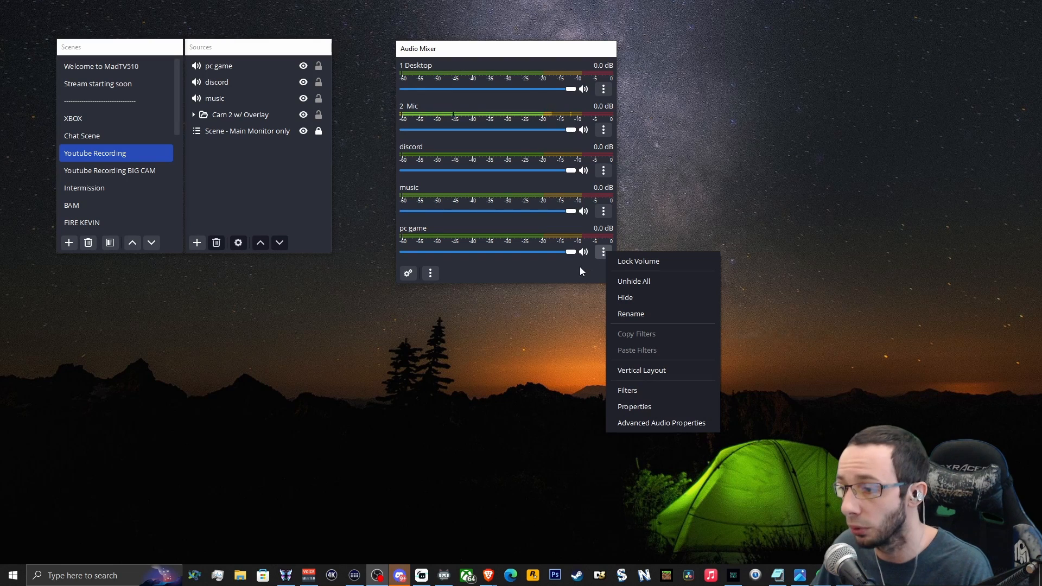
pyautogui.click(598, 260)
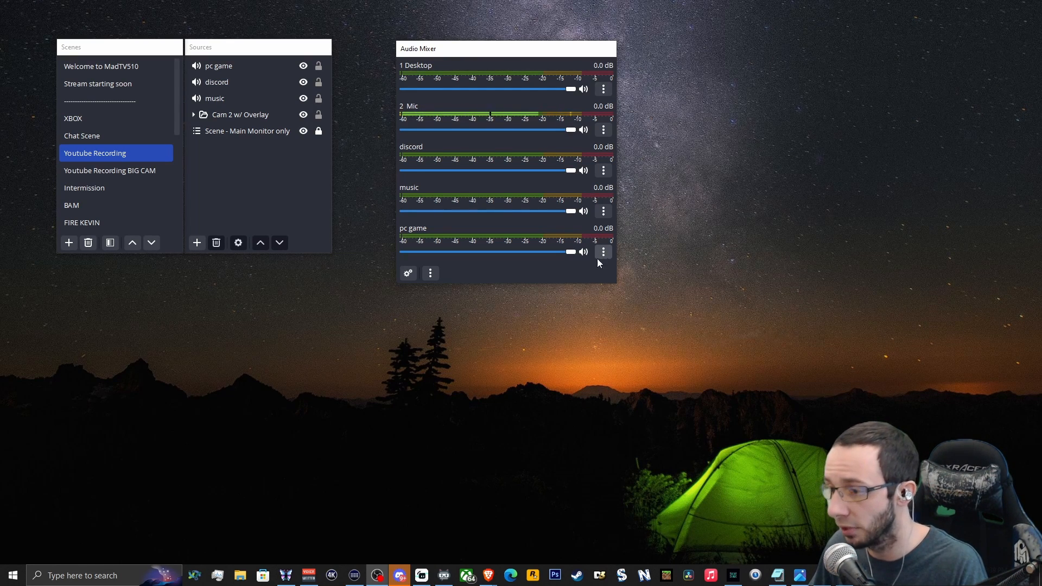
pyautogui.click(603, 253)
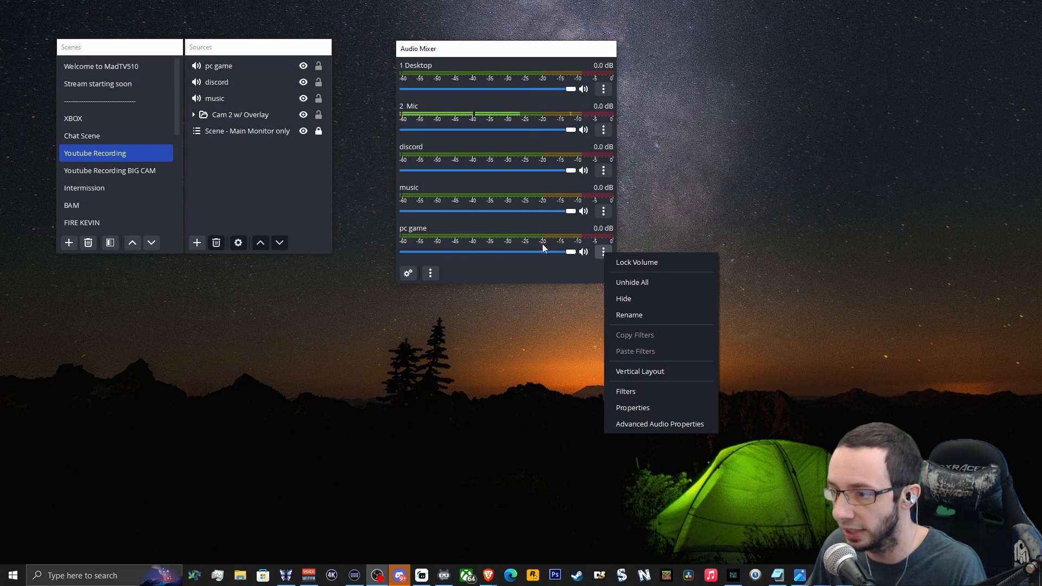
pyautogui.click(629, 392)
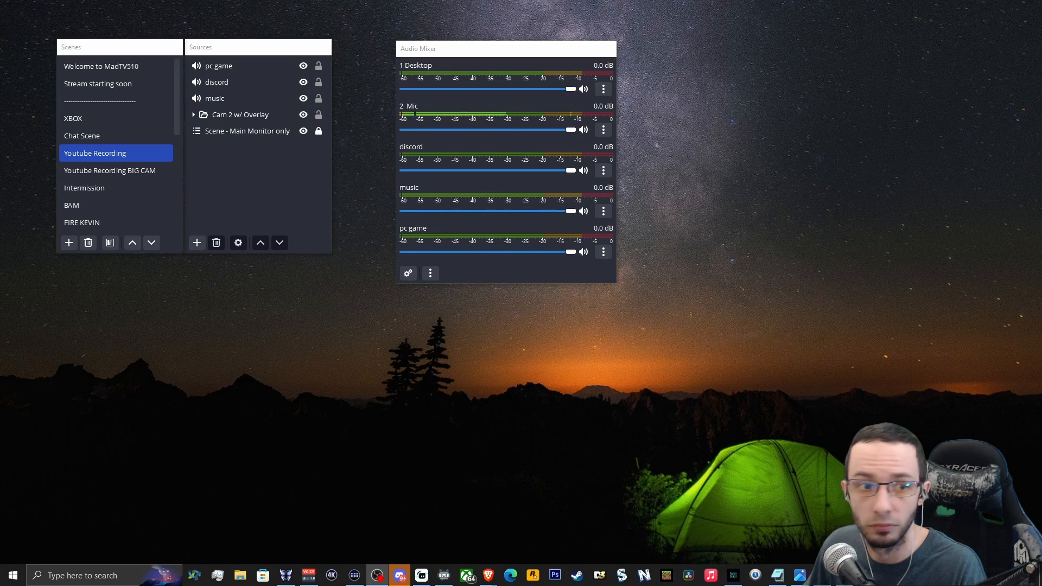
pyautogui.moveTo(295, 131); pyautogui.dragTo(570, 101)
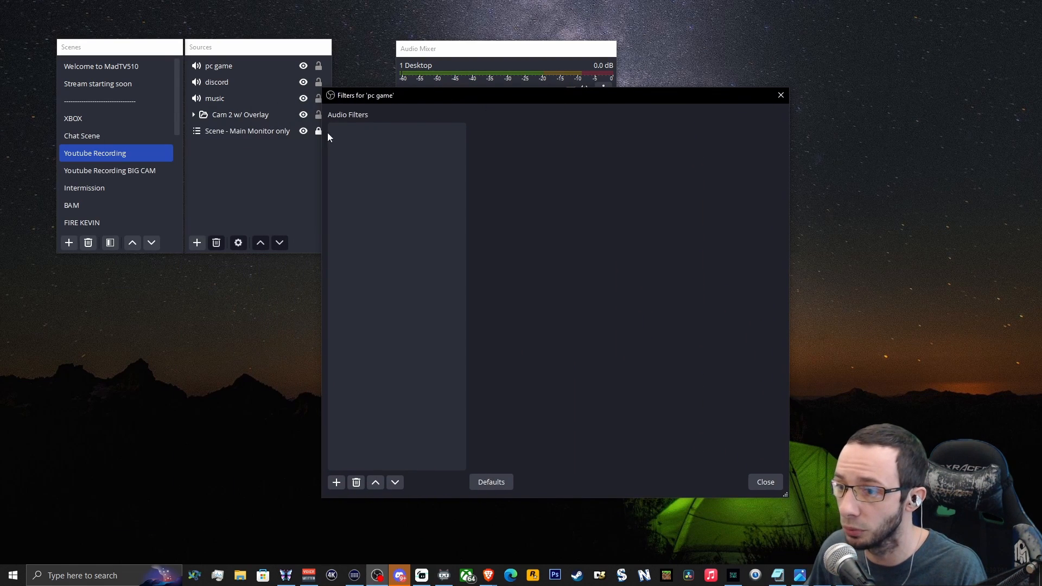
pyautogui.rightClick(357, 182)
pyautogui.moveTo(373, 187)
pyautogui.click(425, 257)
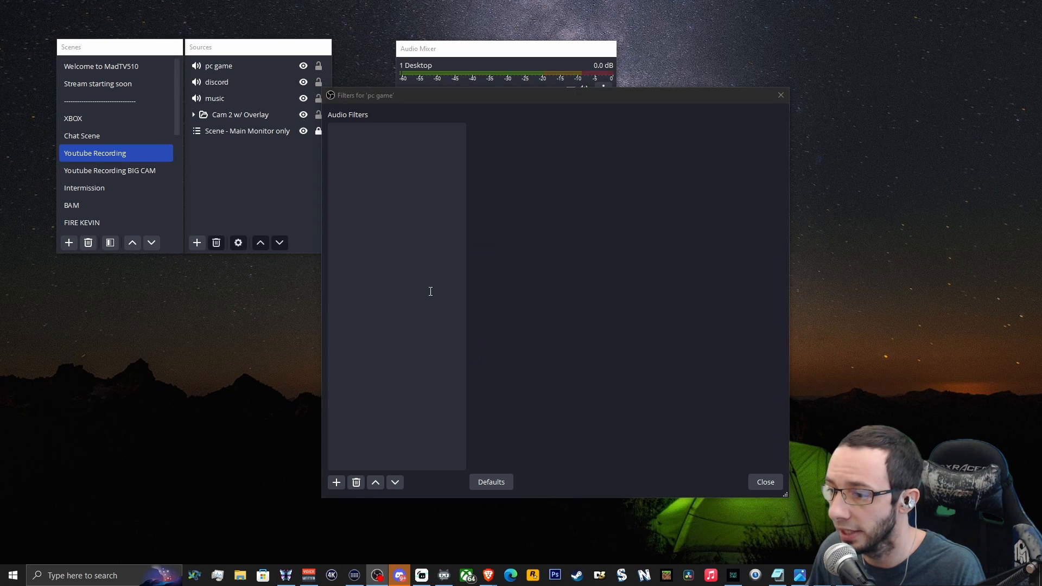
pyautogui.click(537, 320)
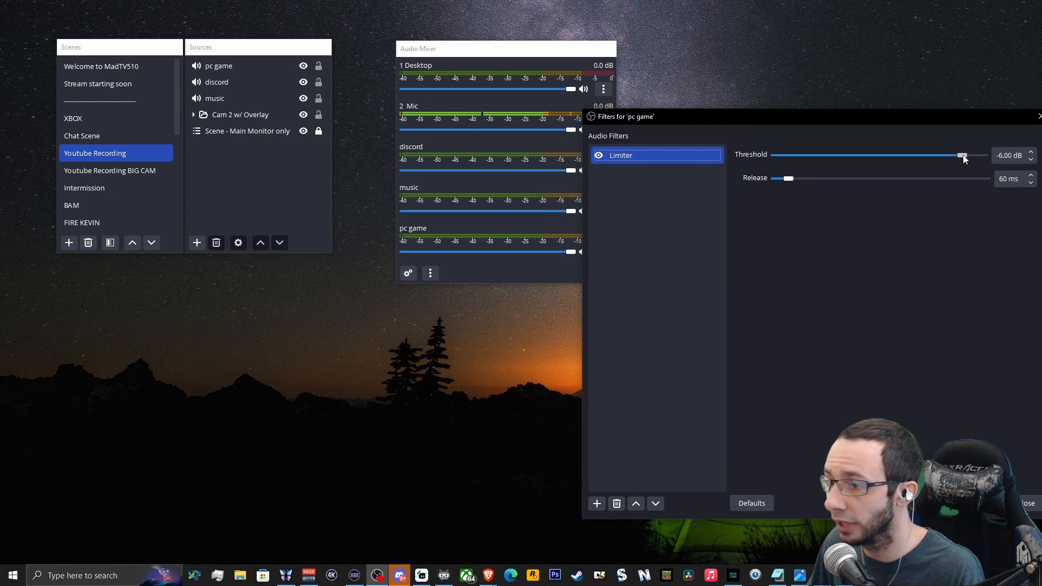
# Try a threshold of -8.50 dB on the pc game Limiter, reset the filter to its defaults and close the filters window.
pyautogui.click(964, 156)
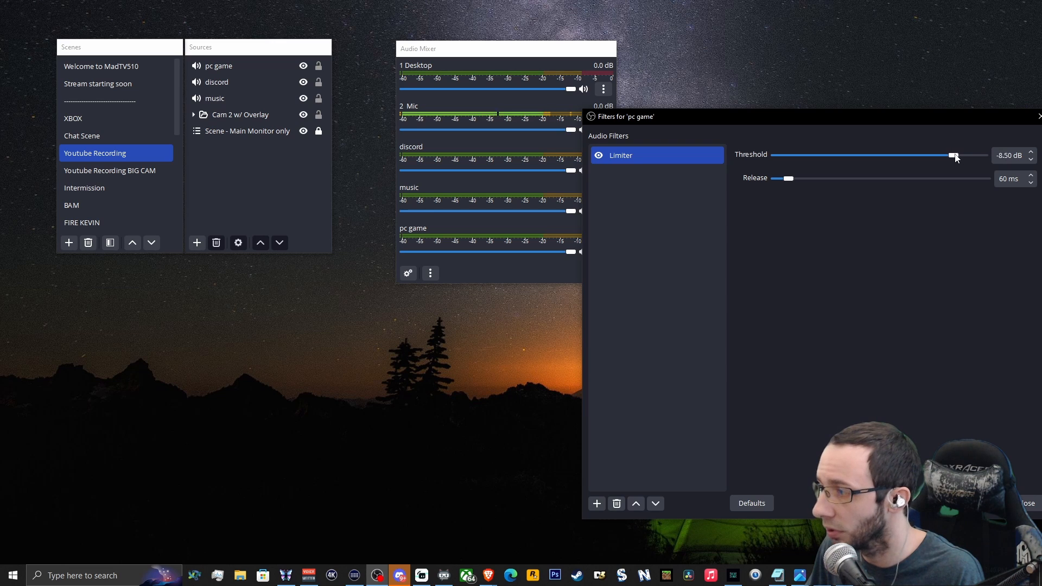
pyautogui.moveTo(950, 156); pyautogui.dragTo(964, 157)
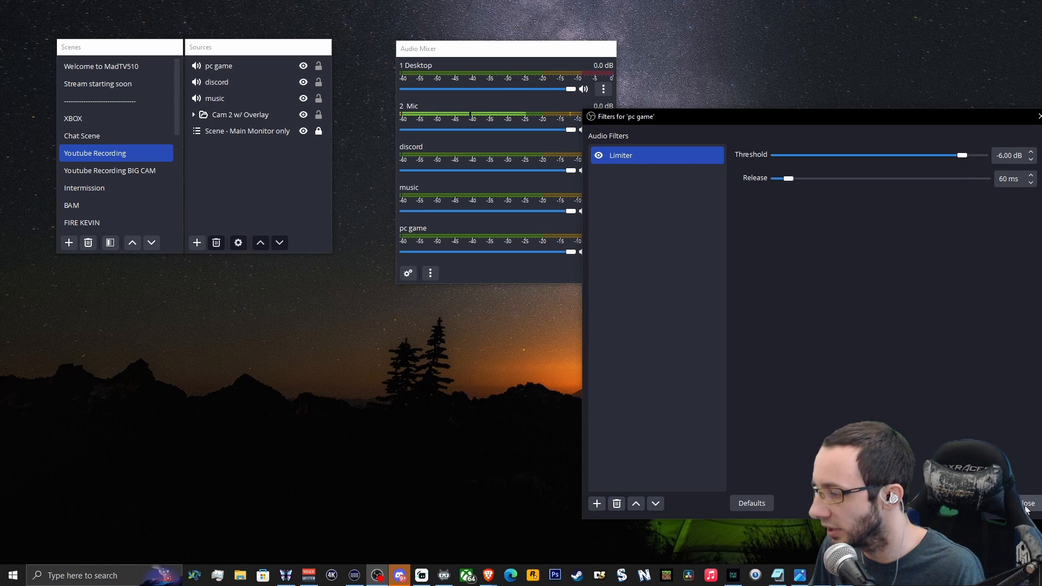
pyautogui.click(754, 502)
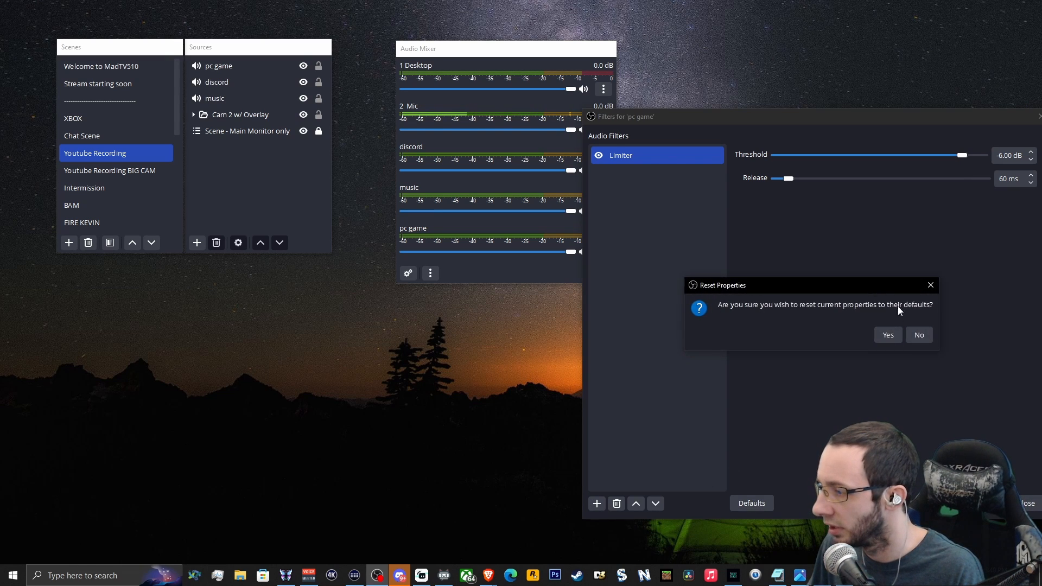
pyautogui.click(888, 334)
pyautogui.click(1027, 503)
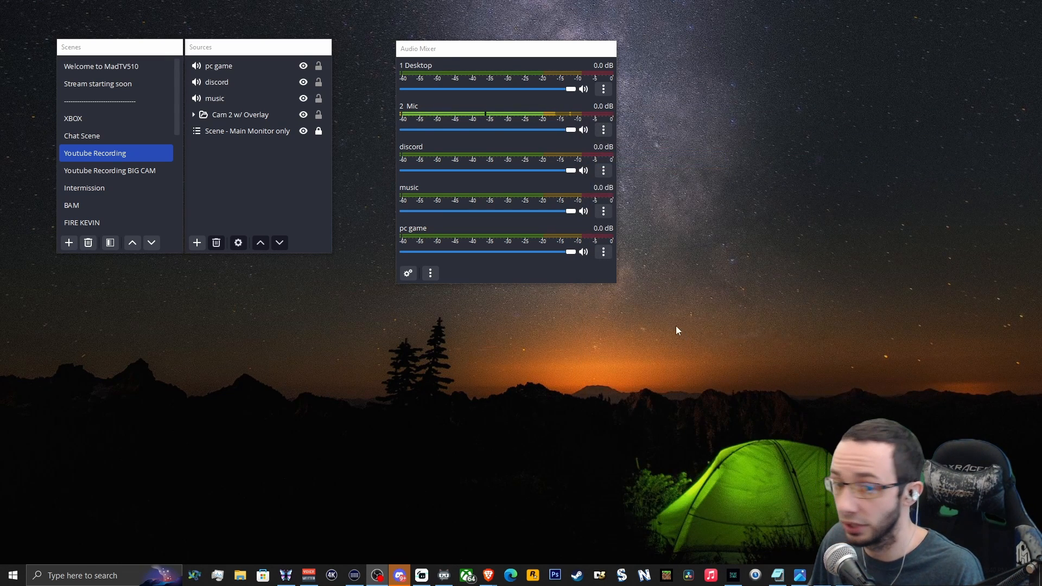